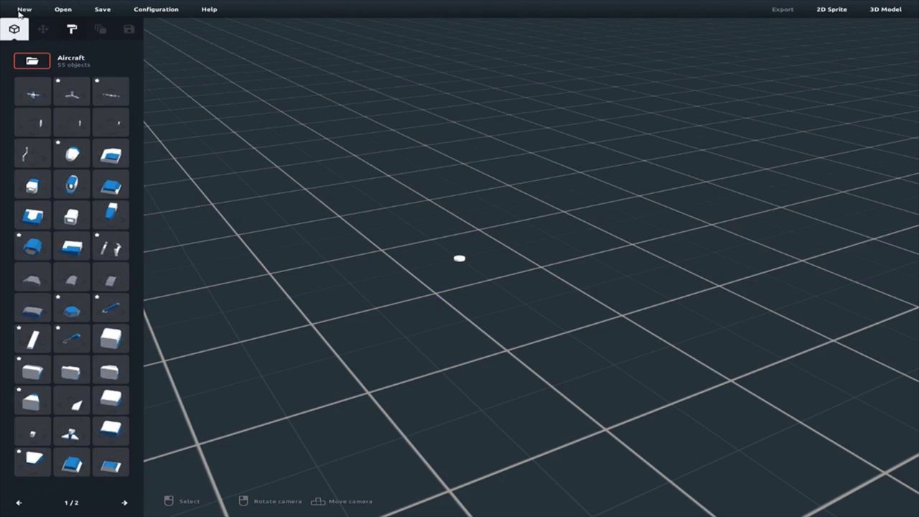
Place a rounded white Aircraft part on the grid and clear it by starting a new model.
{"action": "left_click", "coordinate": [77, 128]}
{"action": "left_click", "coordinate": [455, 241]}
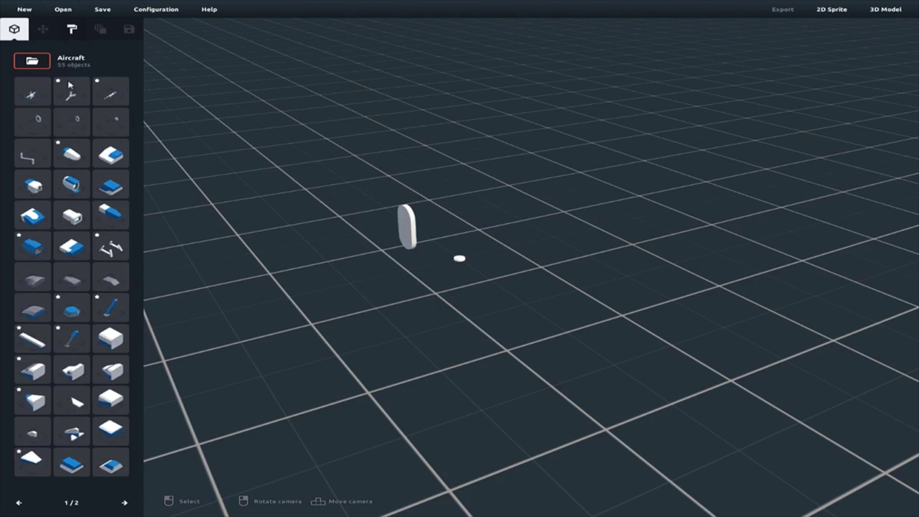
{"action": "left_click", "coordinate": [15, 9]}
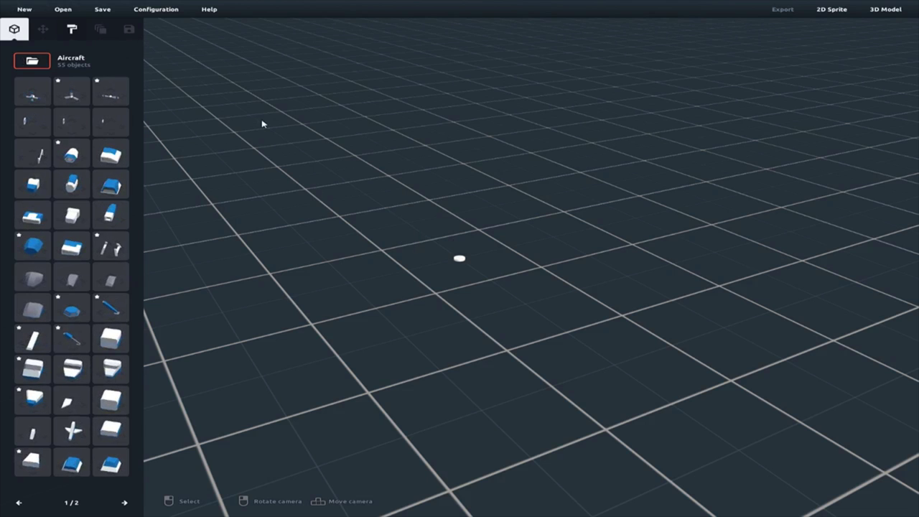
Open the saved model in the Desktop's KennyAssets\EnemyFighter_02 folder.
{"action": "left_click", "coordinate": [64, 12]}
{"action": "left_click", "coordinate": [287, 208]}
{"action": "scroll", "coordinate": [433, 268], "scroll_direction": "down", "scroll_amount": 8}
{"action": "scroll", "coordinate": [383, 257], "scroll_direction": "down", "scroll_amount": 6}
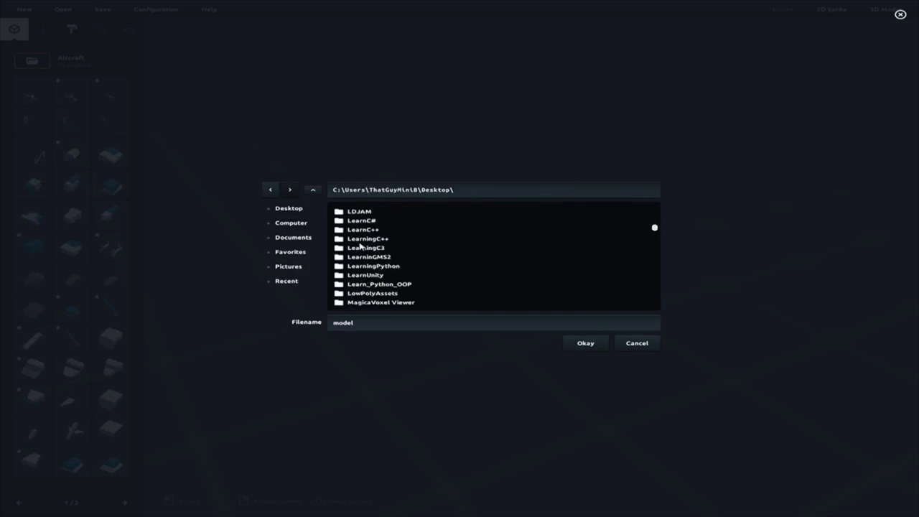
{"action": "double_click", "coordinate": [371, 251]}
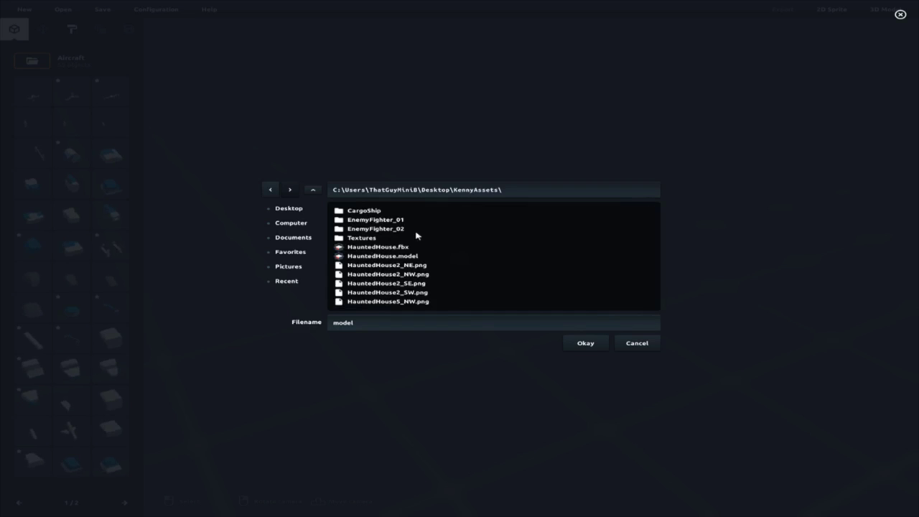
{"action": "double_click", "coordinate": [369, 229]}
{"action": "double_click", "coordinate": [380, 213]}
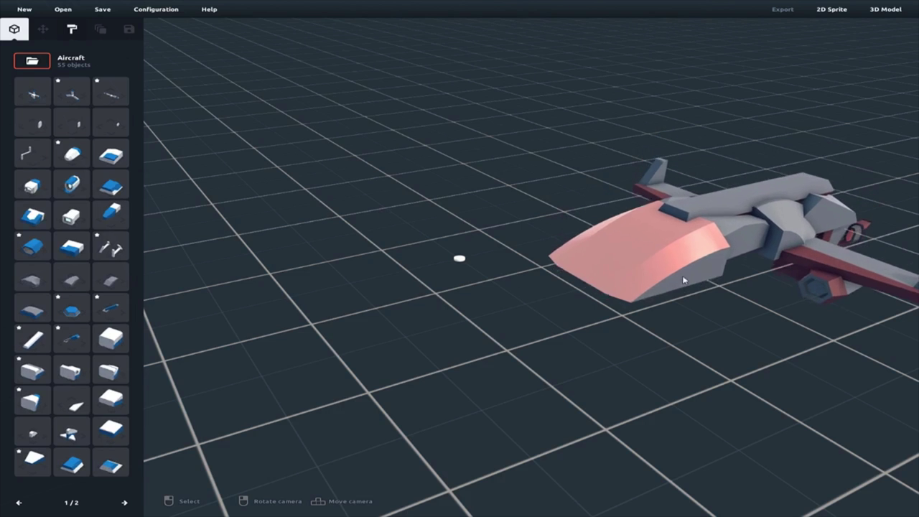
Inspect the fighter model from another angle and start a new empty model.
{"action": "scroll", "coordinate": [698, 263], "scroll_direction": "down", "scroll_amount": 3}
{"action": "key", "text": "d"}
{"action": "mouse_move", "coordinate": [700, 263]}
{"action": "right_mouse_down"}
{"action": "mouse_move", "coordinate": [663, 235]}
{"action": "mouse_move", "coordinate": [747, 267]}
{"action": "mouse_move", "coordinate": [684, 271]}
{"action": "right_mouse_up"}
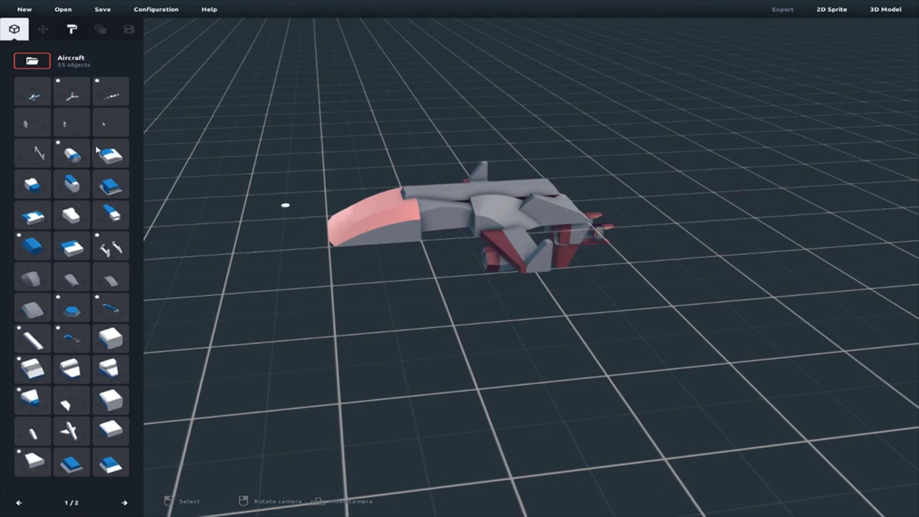
{"action": "left_click", "coordinate": [25, 10]}
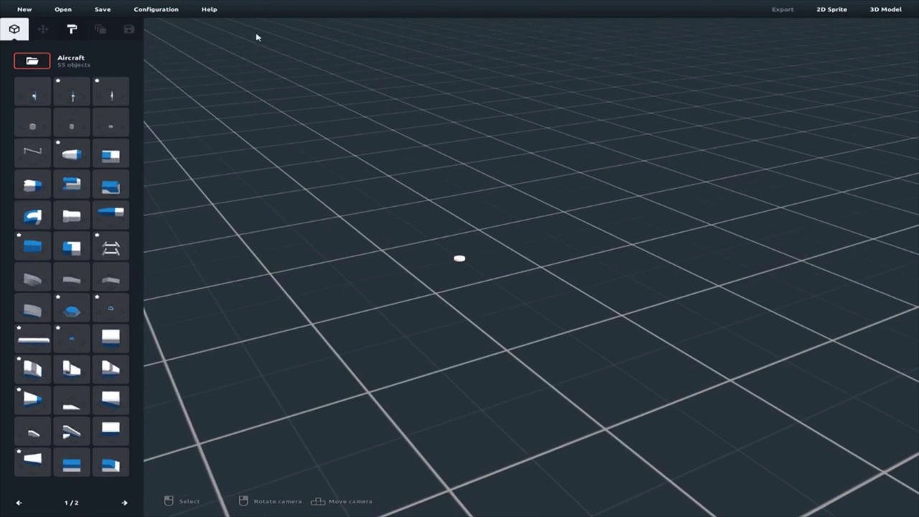
Review the editor quality, workspace and grid opacity options in the configuration.
{"action": "left_click", "coordinate": [157, 9]}
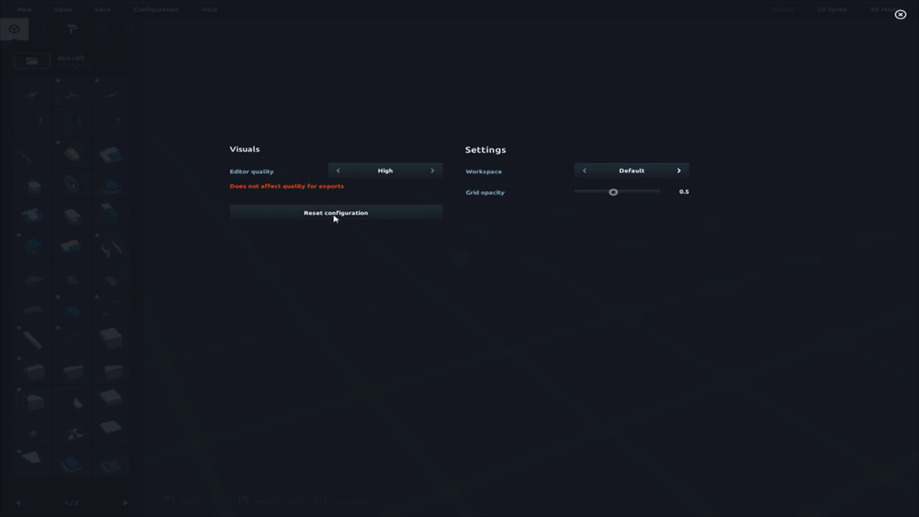
{"action": "left_click", "coordinate": [900, 15]}
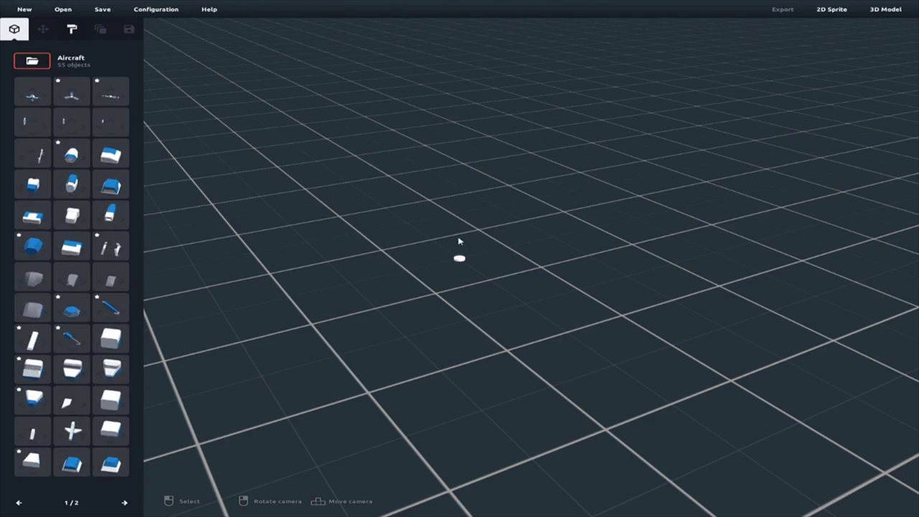
{"action": "right_click_drag", "start_coordinate": [491, 231], "coordinate": [505, 239]}
{"action": "key", "text": "a"}
{"action": "key", "text": "d"}
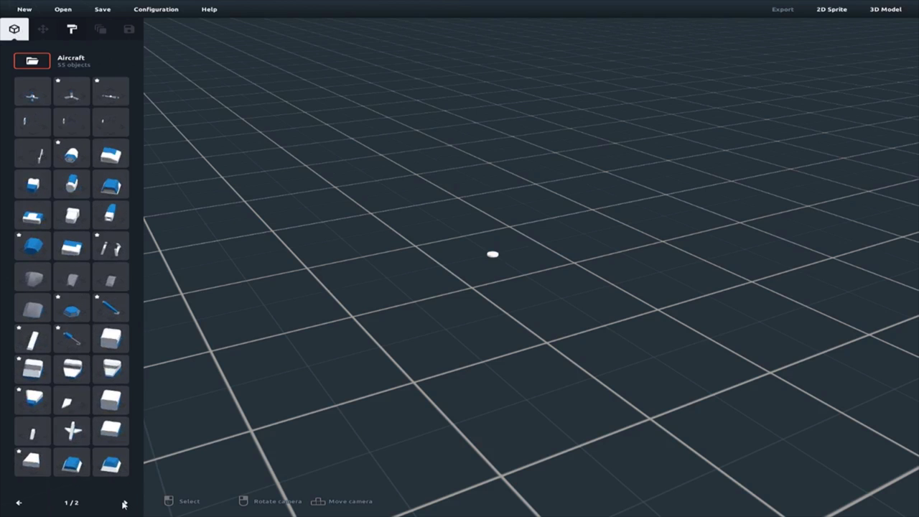
{"action": "left_click", "coordinate": [124, 504]}
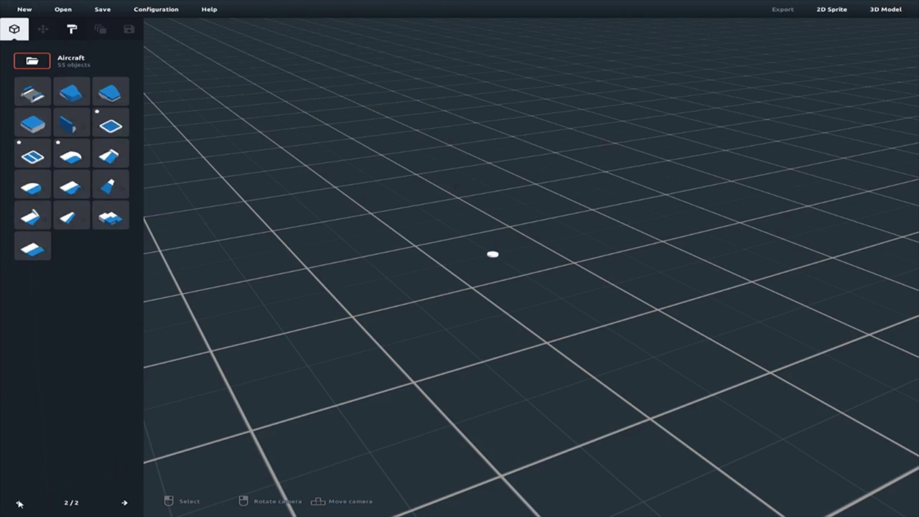
{"action": "left_click", "coordinate": [20, 504]}
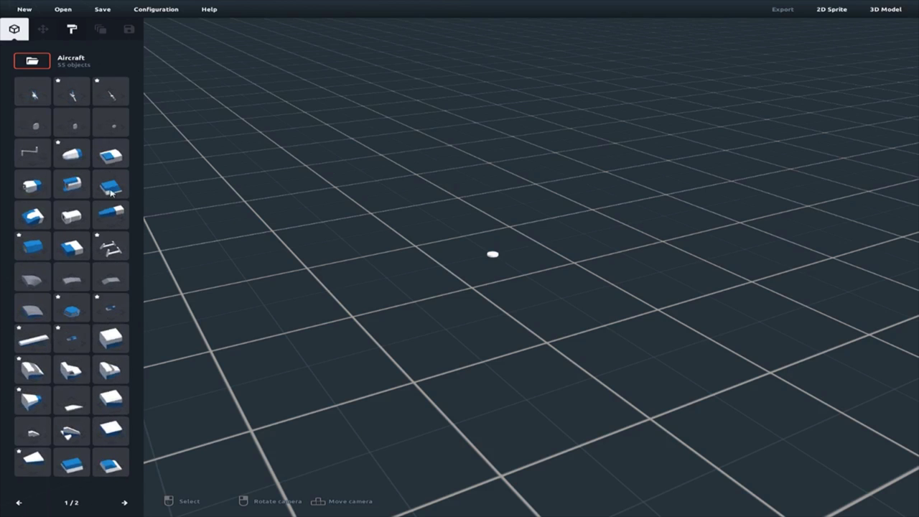
Place a propeller and a white fuselage block from the Aircraft collection on the grid.
{"action": "left_click", "coordinate": [34, 94]}
{"action": "left_click", "coordinate": [413, 198]}
{"action": "right_click_drag", "start_coordinate": [415, 201], "coordinate": [514, 213]}
{"action": "key", "text": "a"}
{"action": "left_click", "coordinate": [75, 223]}
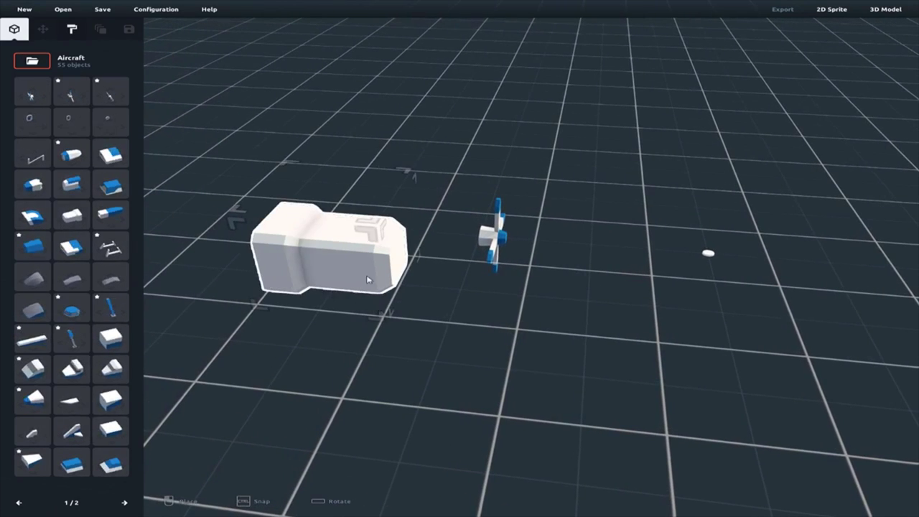
{"action": "left_click", "coordinate": [363, 271]}
Delete the fuselage block and the propeller from the workspace.
{"action": "right_click_drag", "start_coordinate": [467, 271], "coordinate": [488, 271]}
{"action": "left_click", "coordinate": [343, 259]}
{"action": "key", "text": "Delete"}
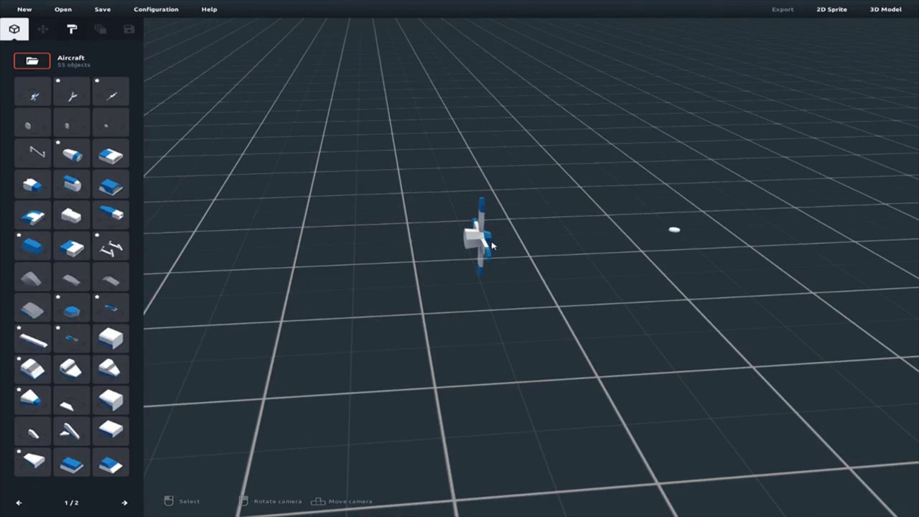
{"action": "left_click", "coordinate": [484, 244]}
{"action": "key", "text": "Delete"}
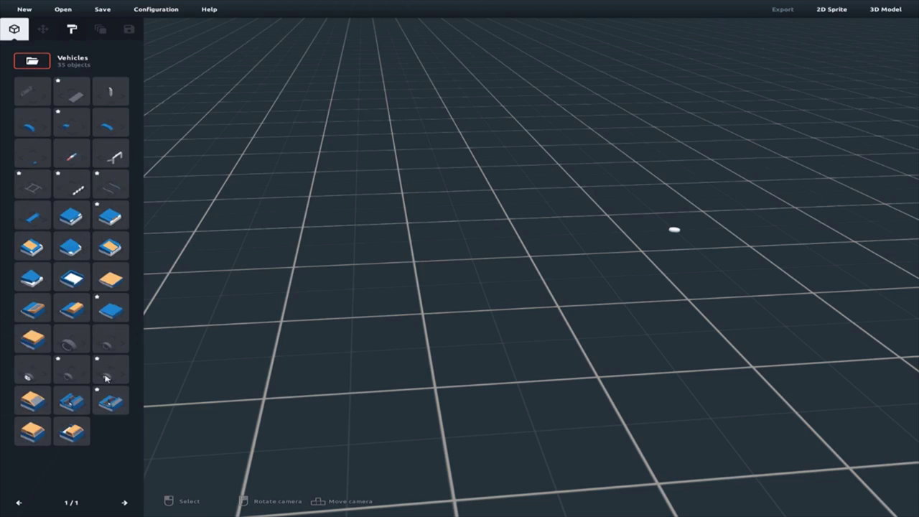
Place a wheel, an orange-and-blue cab and an open cargo bed from the Vehicles collection on the grid.
{"action": "left_click", "coordinate": [68, 371]}
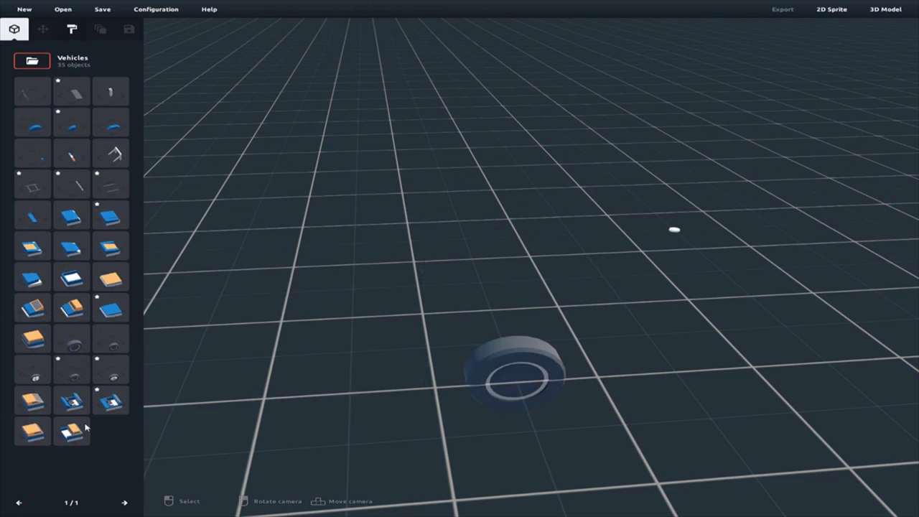
{"action": "left_click", "coordinate": [73, 306]}
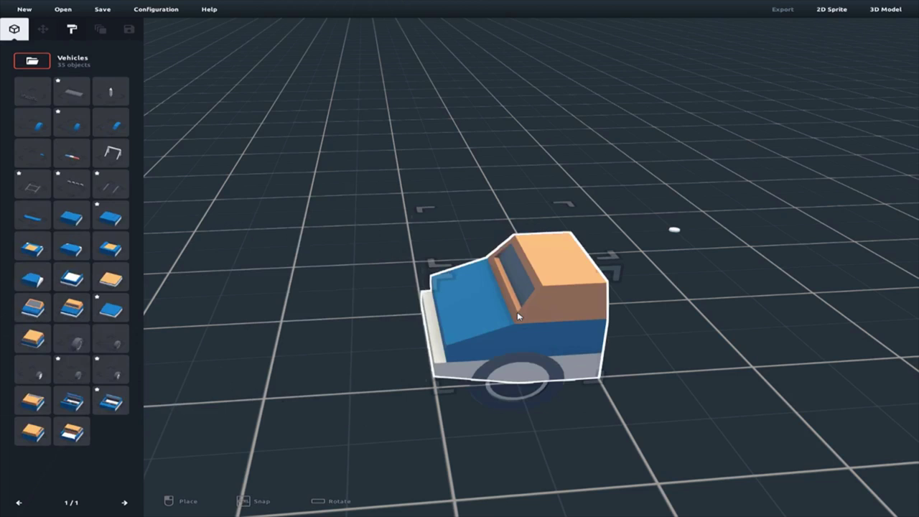
{"action": "left_click", "coordinate": [473, 314]}
{"action": "left_click", "coordinate": [70, 280]}
{"action": "left_click", "coordinate": [723, 257]}
Delete the wheel, the cab and the cargo bed from the workspace.
{"action": "left_click", "coordinate": [511, 363]}
{"action": "key", "text": "Delete"}
{"action": "left_click", "coordinate": [490, 248]}
{"action": "key", "text": "Delete"}
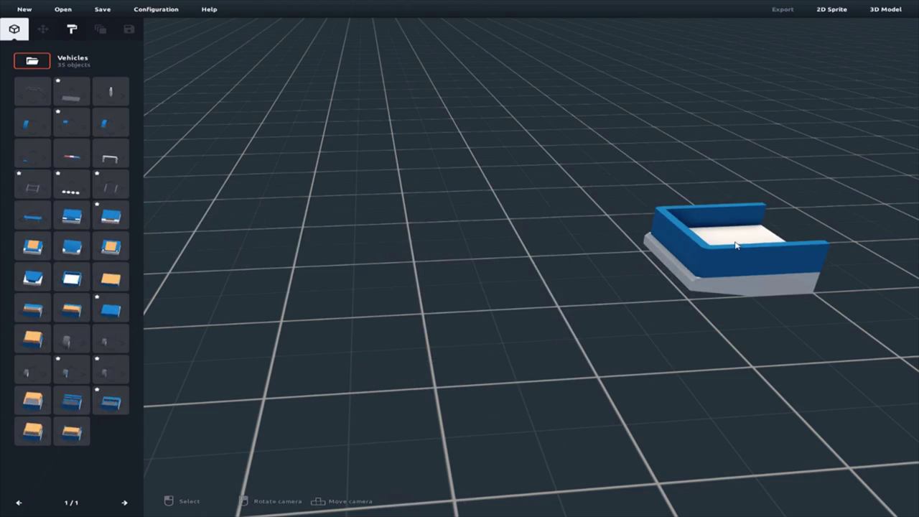
{"action": "left_click", "coordinate": [732, 240]}
{"action": "key", "text": "Delete"}
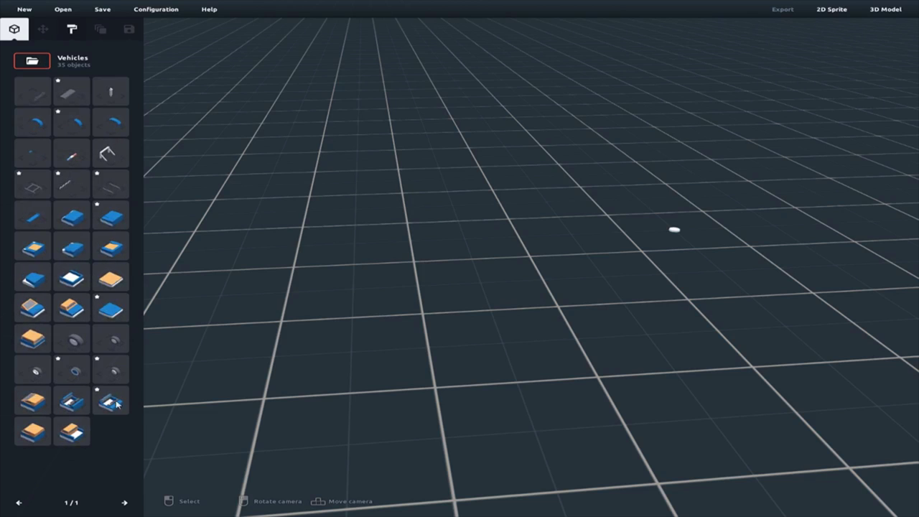
Browse the Primitives, Castles and Bricks object collections and return to the Aircraft collection.
{"action": "left_click", "coordinate": [36, 57]}
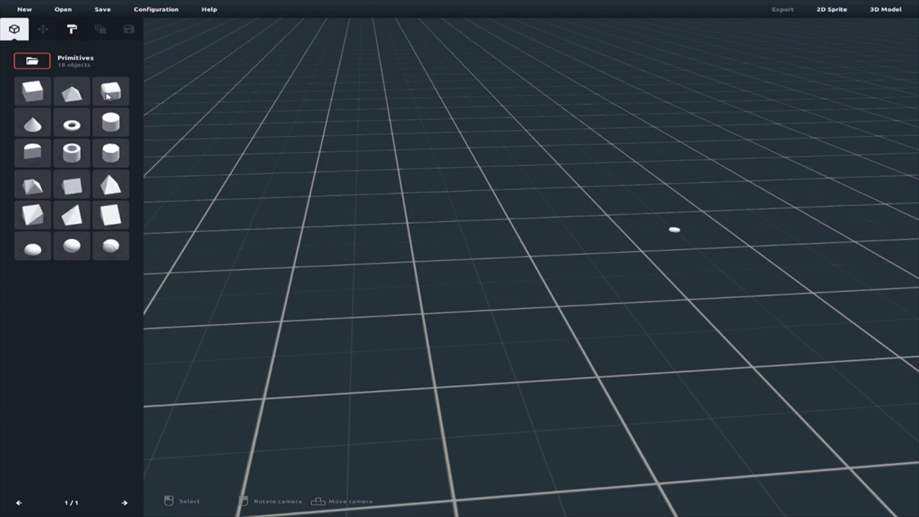
{"action": "left_click", "coordinate": [23, 63]}
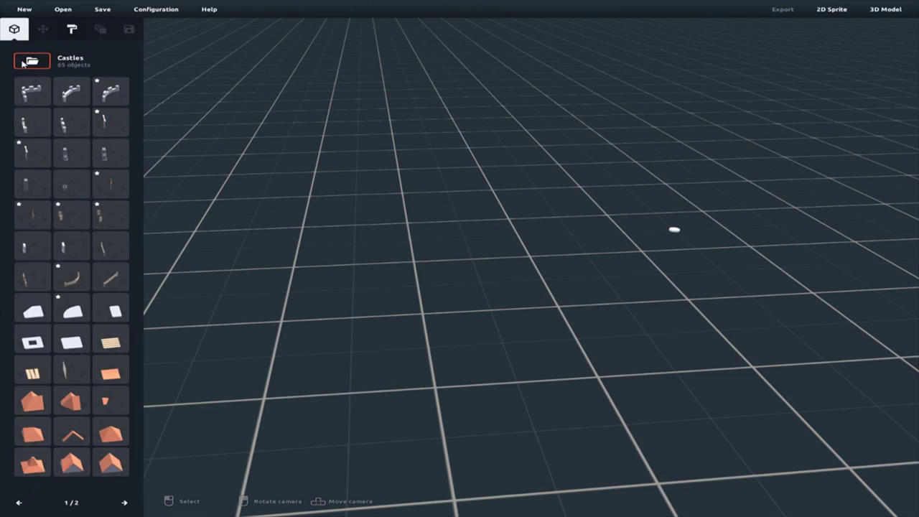
{"action": "right_click_drag", "start_coordinate": [206, 139], "coordinate": [451, 203]}
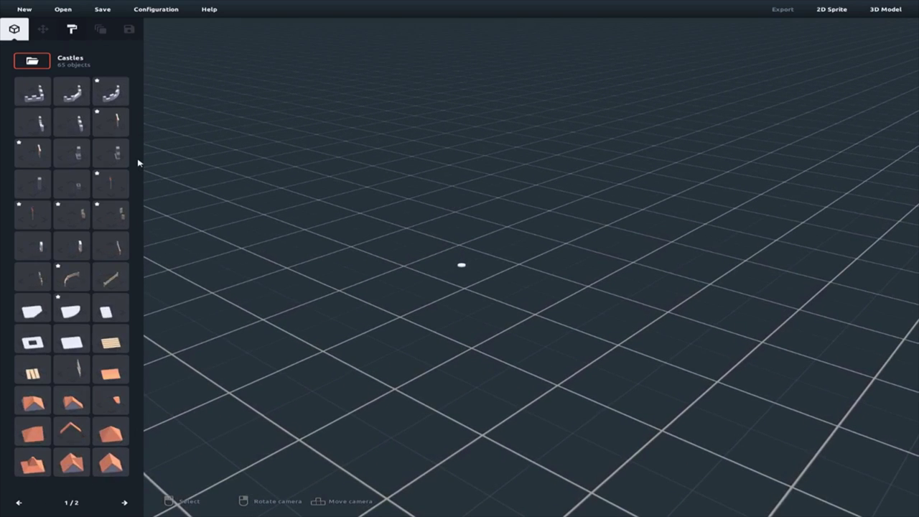
{"action": "left_click", "coordinate": [125, 505]}
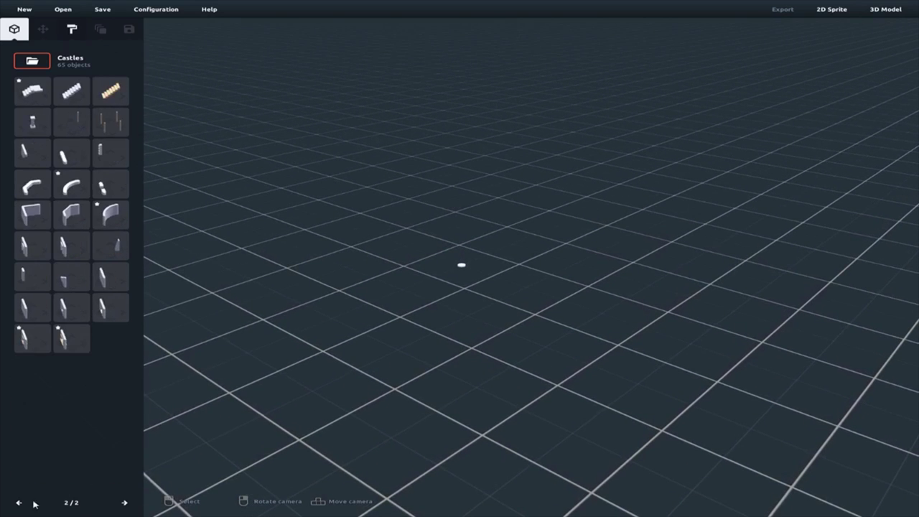
{"action": "left_click", "coordinate": [19, 504]}
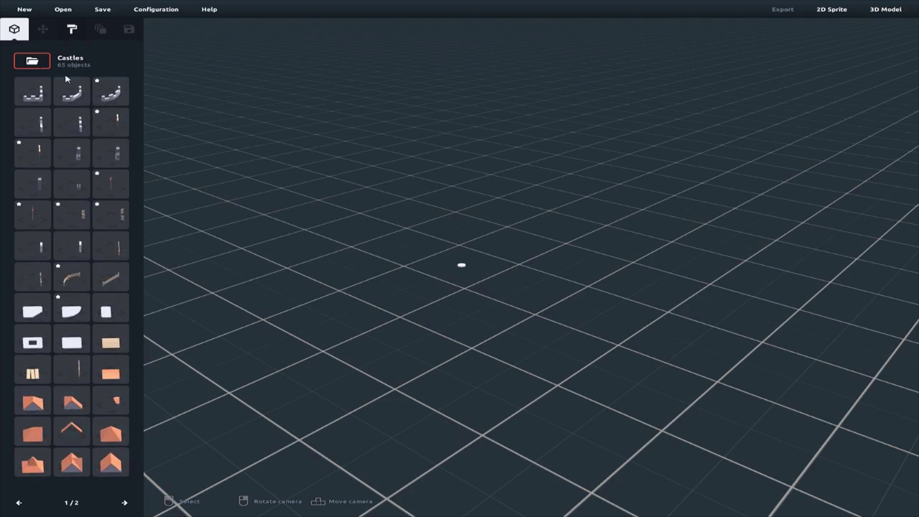
{"action": "right_click_drag", "start_coordinate": [468, 188], "coordinate": [519, 203]}
{"action": "key", "text": "w"}
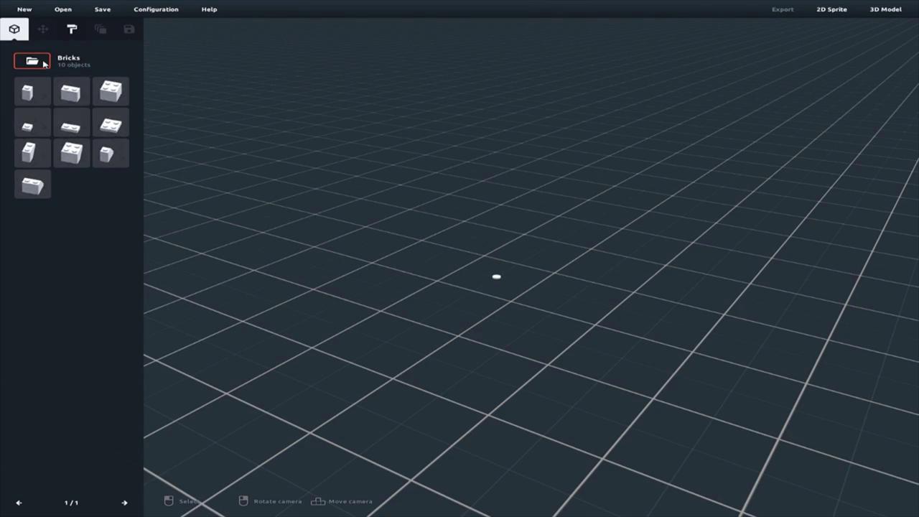
{"action": "right_click_drag", "start_coordinate": [518, 206], "coordinate": [436, 220]}
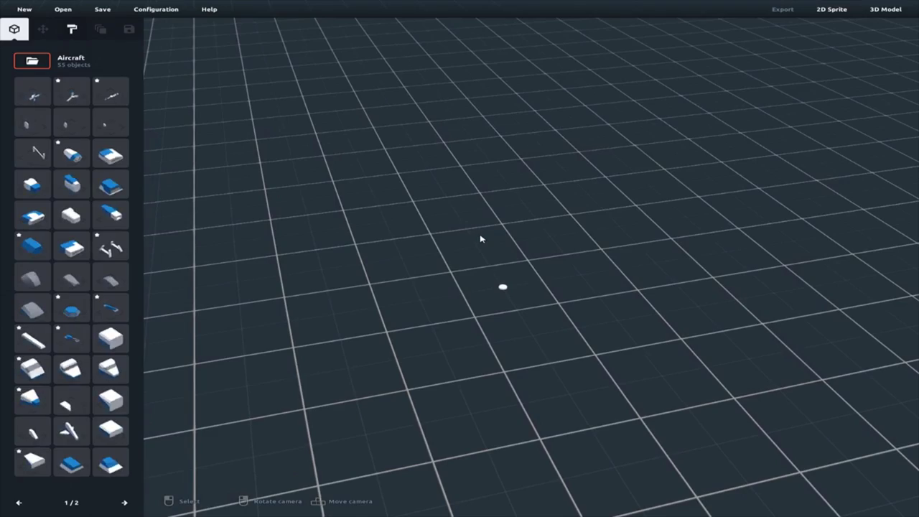
{"action": "right_click_drag", "start_coordinate": [481, 239], "coordinate": [586, 207]}
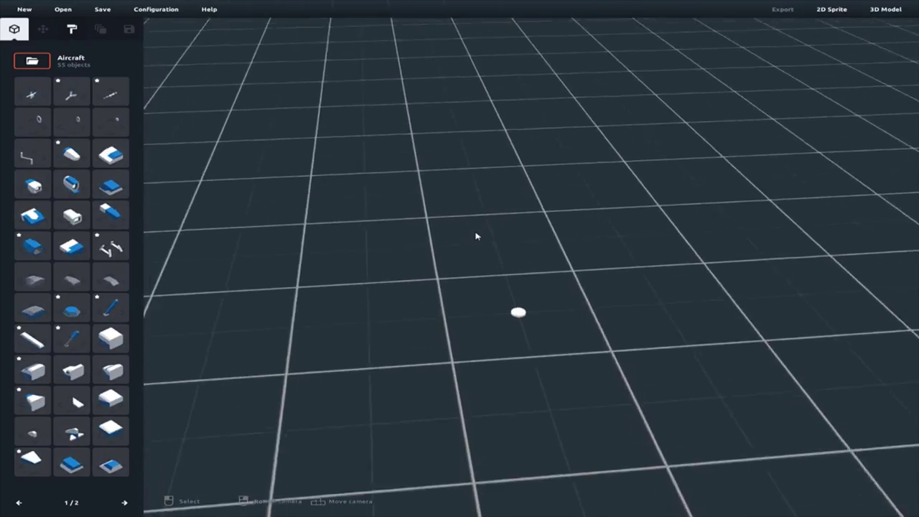
Place a small blue-and-grey Aircraft part on the grid beside the origin marker.
{"action": "scroll", "coordinate": [475, 235], "scroll_direction": "down", "scroll_amount": 4}
{"action": "left_click", "coordinate": [72, 309]}
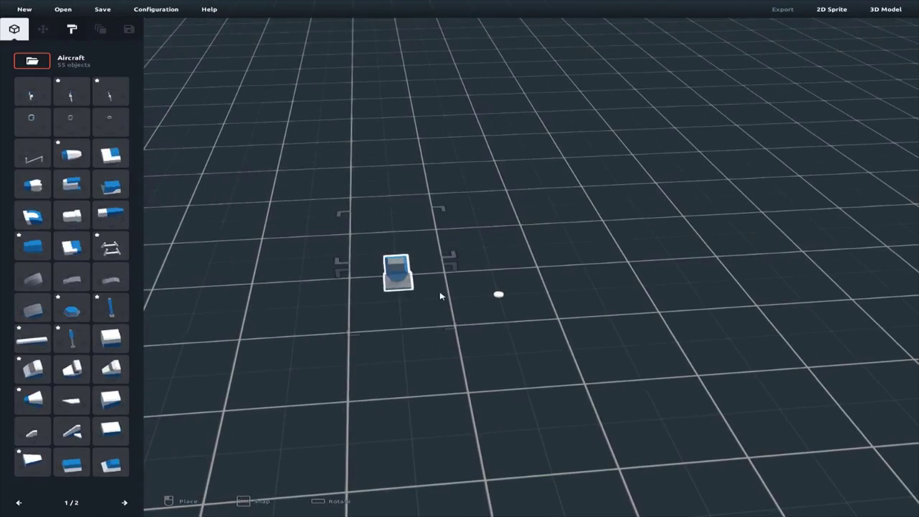
{"action": "left_click", "coordinate": [399, 276]}
{"action": "right_click_drag", "start_coordinate": [454, 303], "coordinate": [511, 295]}
Try out the transform handles on the small blue-and-grey part and delete it.
{"action": "left_click_drag", "start_coordinate": [562, 308], "coordinate": [587, 316]}
{"action": "left_click_drag", "start_coordinate": [511, 293], "coordinate": [524, 309]}
{"action": "left_click_drag", "start_coordinate": [428, 292], "coordinate": [450, 291]}
{"action": "key", "text": "Delete"}
Place the sloped white-and-blue cockpit block from the Aircraft collection on the grid.
{"action": "right_click_drag", "start_coordinate": [624, 262], "coordinate": [146, 342]}
{"action": "left_click", "coordinate": [111, 372]}
{"action": "left_click", "coordinate": [380, 278]}
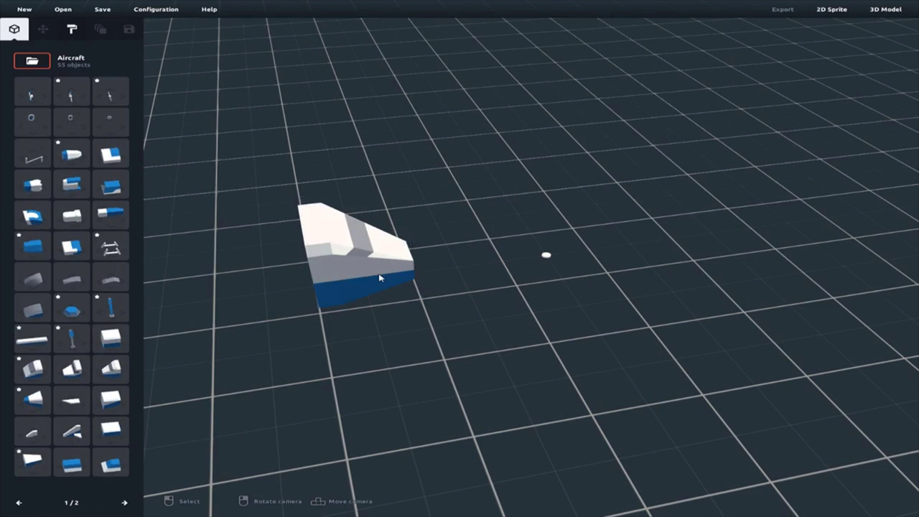
Flip the sloped cockpit block twice along Y, three times along Z and twice along X.
{"action": "left_click", "coordinate": [365, 258]}
{"action": "key", "text": "a"}
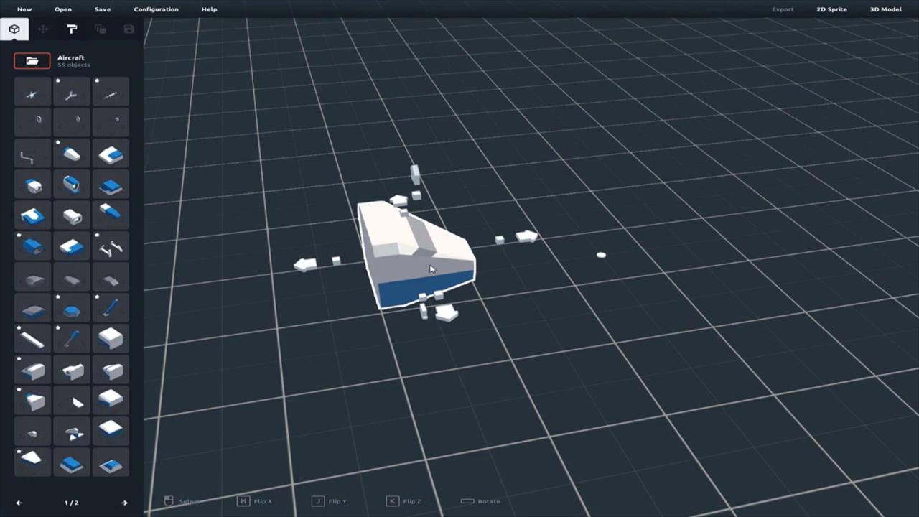
{"action": "key", "text": "j"}
{"action": "key", "text": "j"}
{"action": "key", "text": "k"}
{"action": "key", "text": "k"}
{"action": "key", "text": "k"}
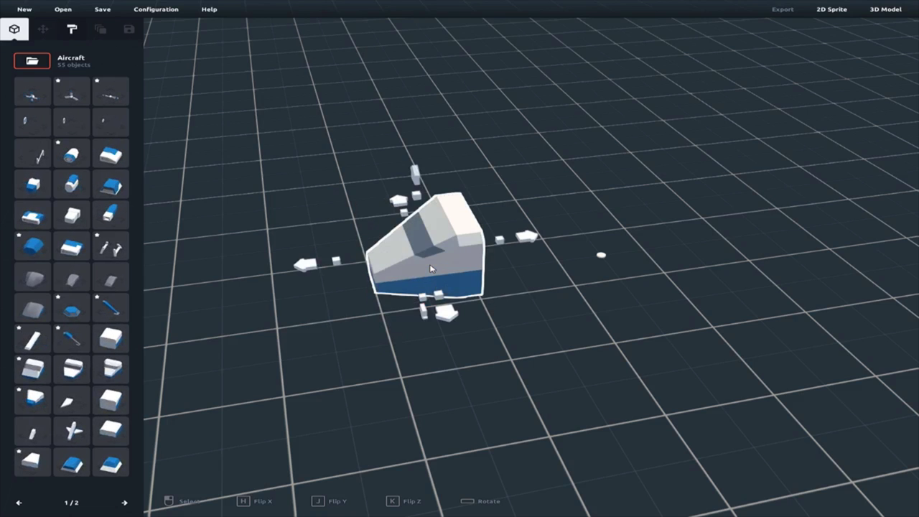
{"action": "key", "text": "h"}
{"action": "key", "text": "h"}
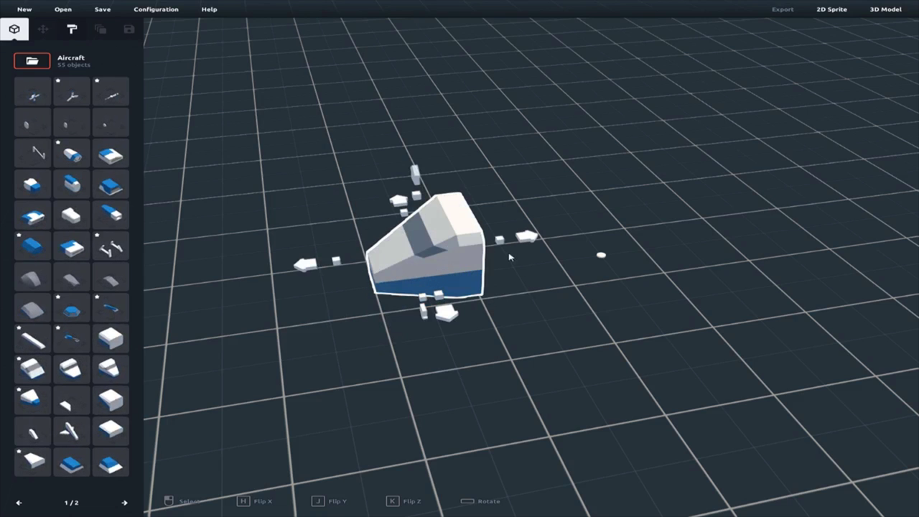
Place the three-blade propeller from the Aircraft collection and move it up against the cockpit's nose.
{"action": "right_click_drag", "start_coordinate": [524, 261], "coordinate": [549, 275]}
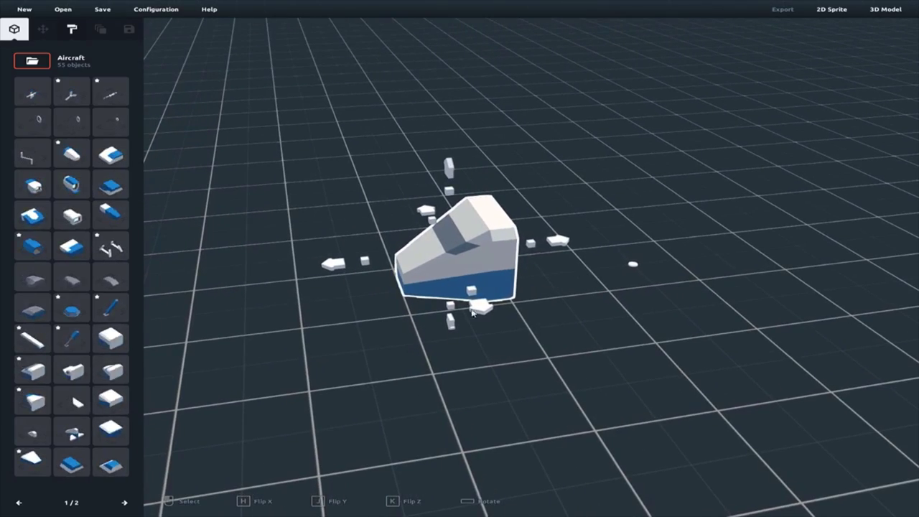
{"action": "right_click_drag", "start_coordinate": [482, 312], "coordinate": [515, 298]}
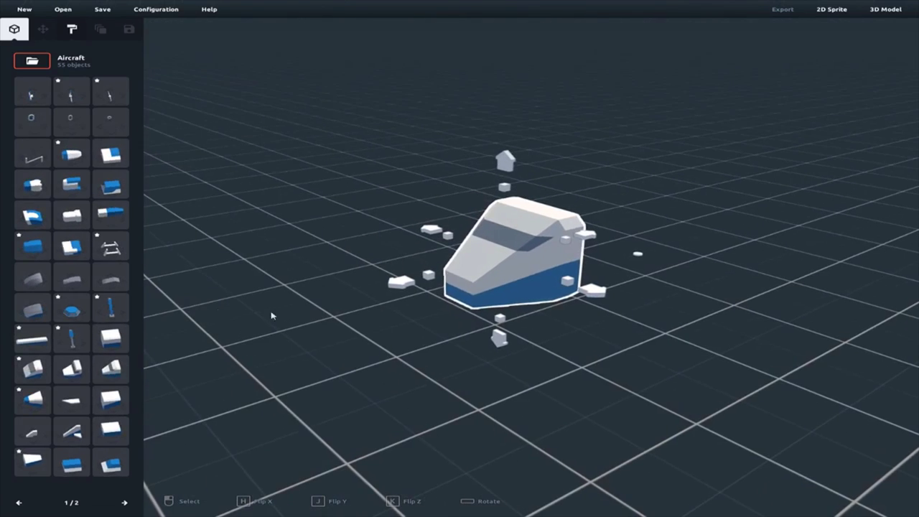
{"action": "left_click", "coordinate": [83, 97]}
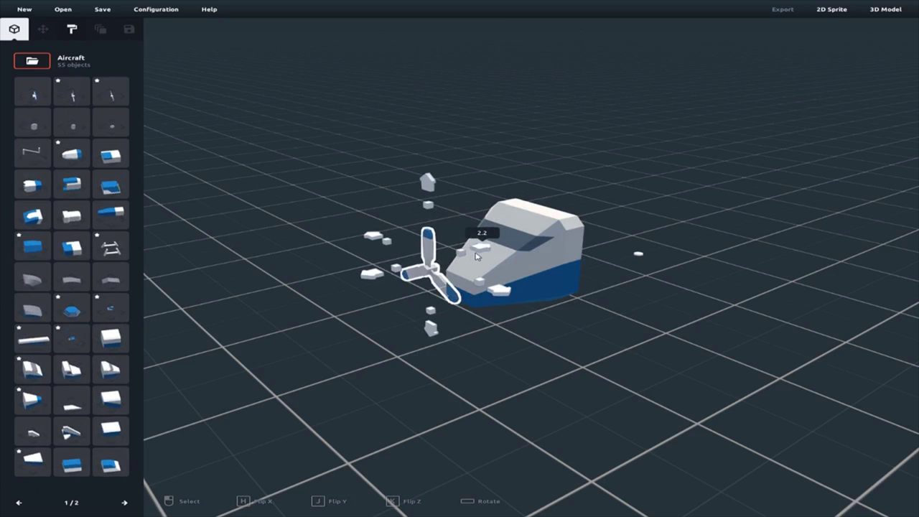
{"action": "left_click_drag", "start_coordinate": [482, 301], "coordinate": [542, 323]}
{"action": "right_click_drag", "start_coordinate": [638, 286], "coordinate": [526, 280]}
{"action": "left_click_drag", "start_coordinate": [473, 280], "coordinate": [449, 281]}
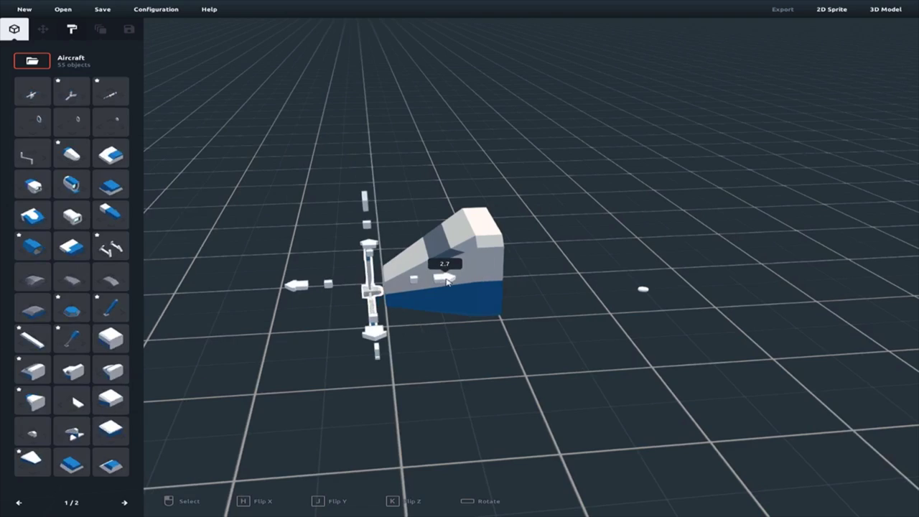
Fine-tune the propeller's position so it lines up with the centre of the cockpit's nose.
{"action": "right_click_drag", "start_coordinate": [458, 346], "coordinate": [538, 335]}
{"action": "scroll", "coordinate": [511, 281], "scroll_direction": "up", "scroll_amount": 3}
{"action": "left_click_drag", "start_coordinate": [495, 182], "coordinate": [498, 139]}
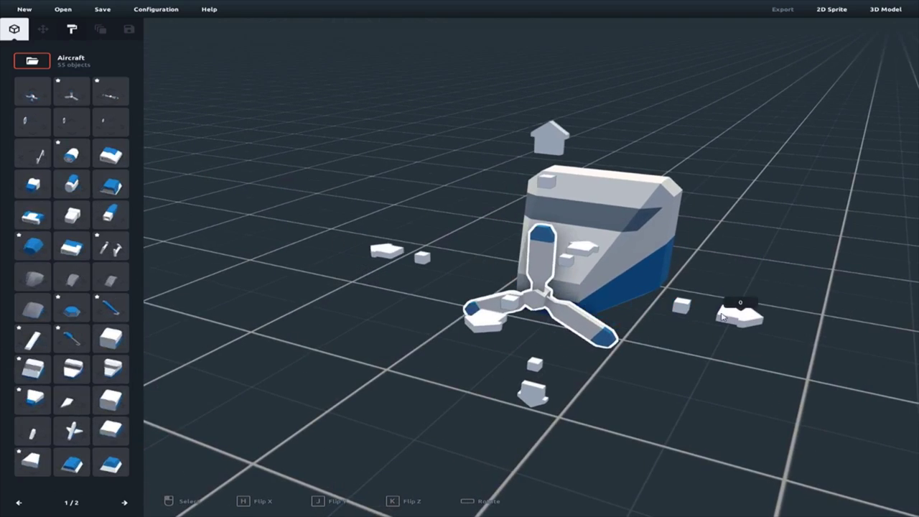
{"action": "right_click_drag", "start_coordinate": [718, 310], "coordinate": [785, 381]}
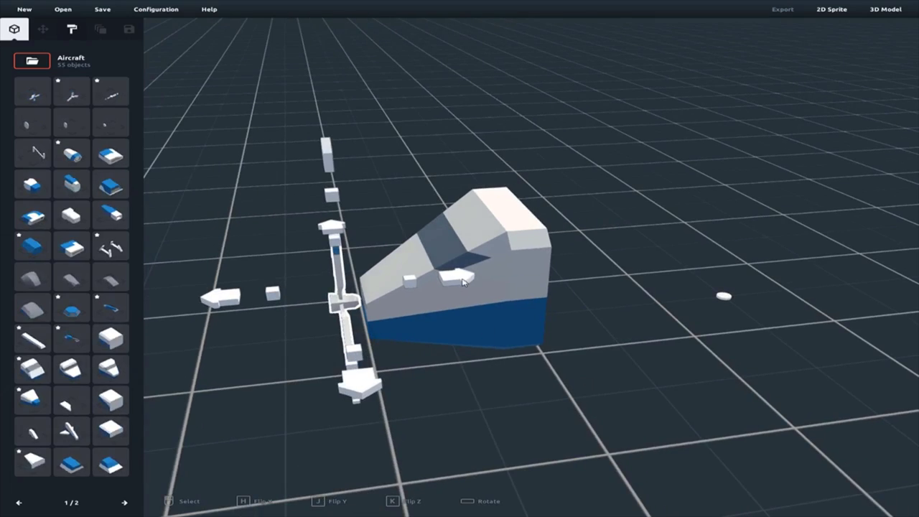
Attach two straight white-and-blue body blocks in a row behind the cockpit.
{"action": "right_click_drag", "start_coordinate": [692, 311], "coordinate": [624, 362]}
{"action": "left_click", "coordinate": [121, 340]}
{"action": "left_click", "coordinate": [540, 310]}
{"action": "left_click", "coordinate": [521, 282]}
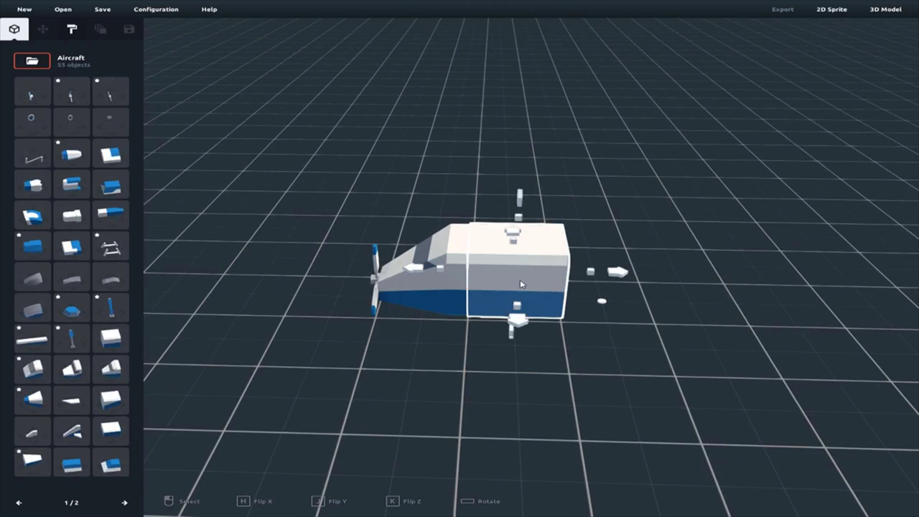
{"action": "left_click", "coordinate": [71, 369]}
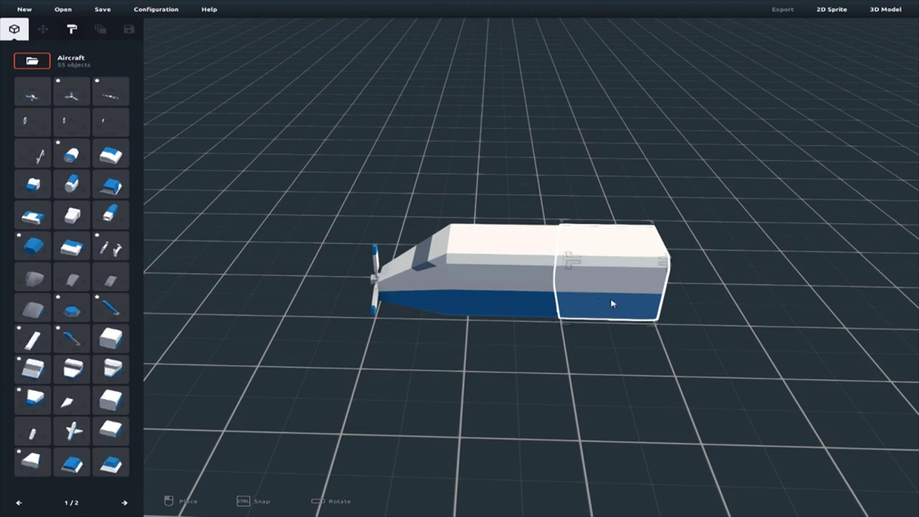
{"action": "left_click", "coordinate": [611, 302]}
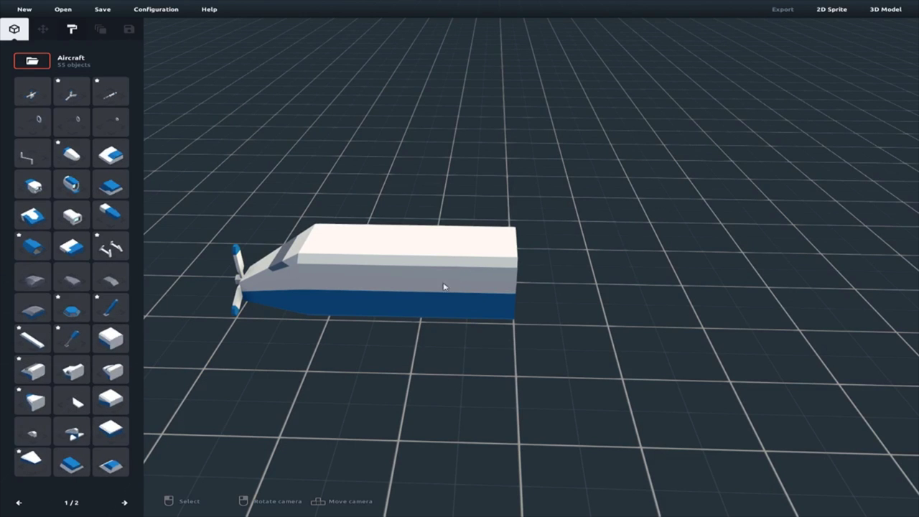
Extend the fuselage with two more straight white-and-blue body blocks at its rear end.
{"action": "mouse_move", "coordinate": [424, 314]}
{"action": "right_mouse_down"}
{"action": "mouse_move", "coordinate": [493, 303]}
{"action": "mouse_move", "coordinate": [436, 305]}
{"action": "right_mouse_up"}
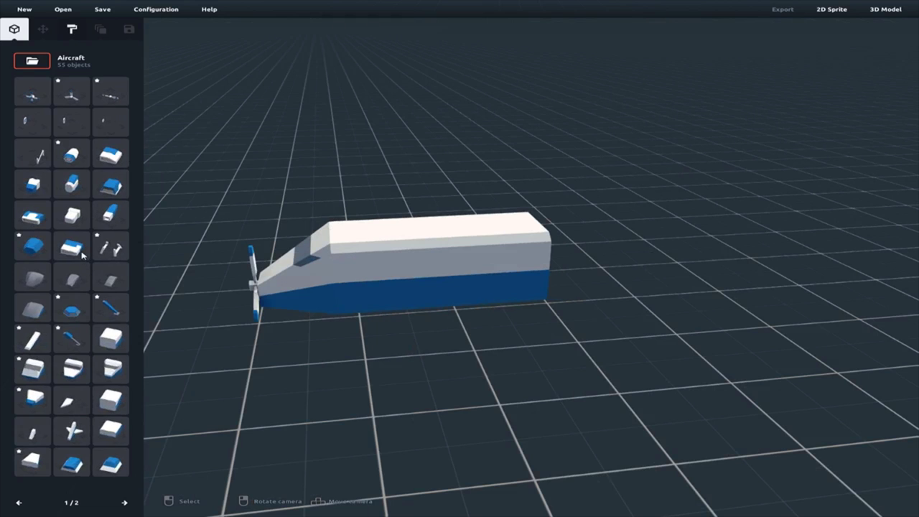
{"action": "left_click", "coordinate": [110, 343]}
{"action": "left_click", "coordinate": [575, 291]}
{"action": "scroll", "coordinate": [667, 292], "scroll_direction": "up", "scroll_amount": 3}
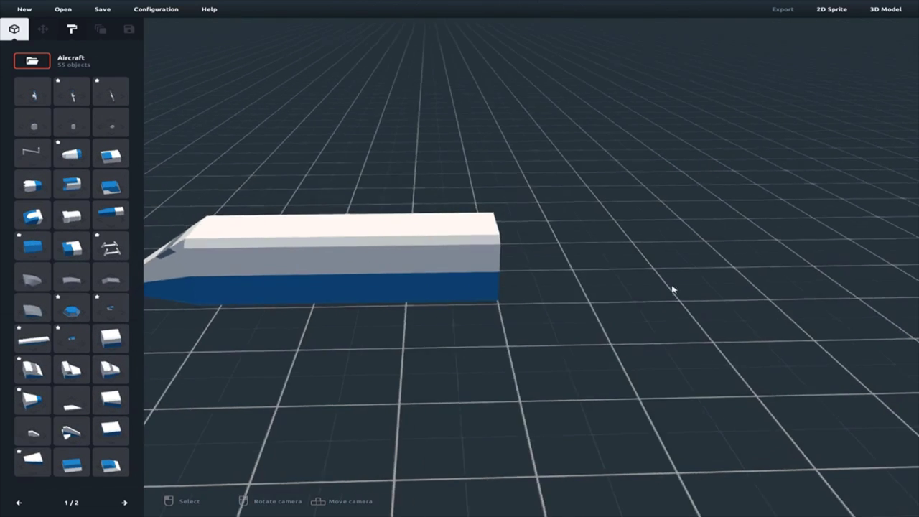
{"action": "scroll", "coordinate": [667, 292], "scroll_direction": "down", "scroll_amount": 2}
{"action": "right_click_drag", "start_coordinate": [667, 292], "coordinate": [617, 304]}
{"action": "left_click", "coordinate": [109, 350]}
{"action": "left_click", "coordinate": [455, 319]}
Try the blue-and-grey sloped block as a tail, stretch it to the fuselage's height and delete it.
{"action": "right_click_drag", "start_coordinate": [147, 170], "coordinate": [192, 183]}
{"action": "key", "text": "s"}
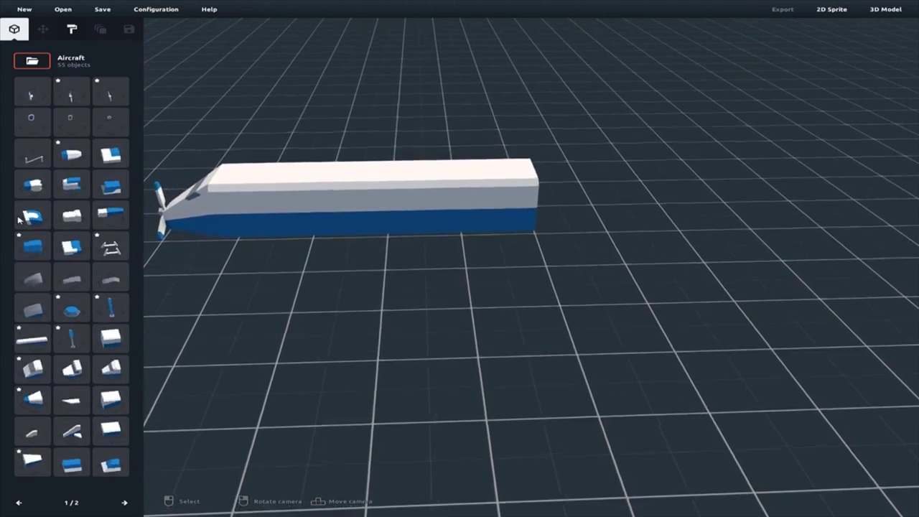
{"action": "left_click", "coordinate": [125, 503]}
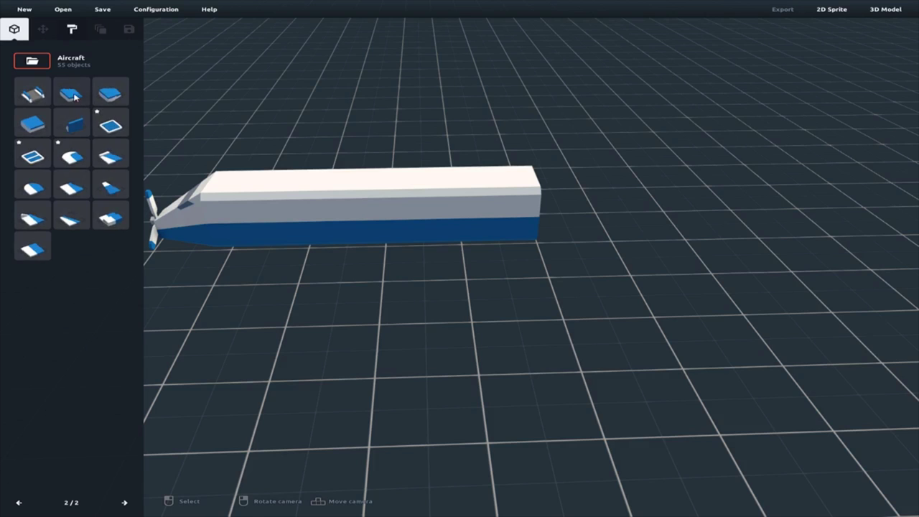
{"action": "left_click", "coordinate": [575, 222]}
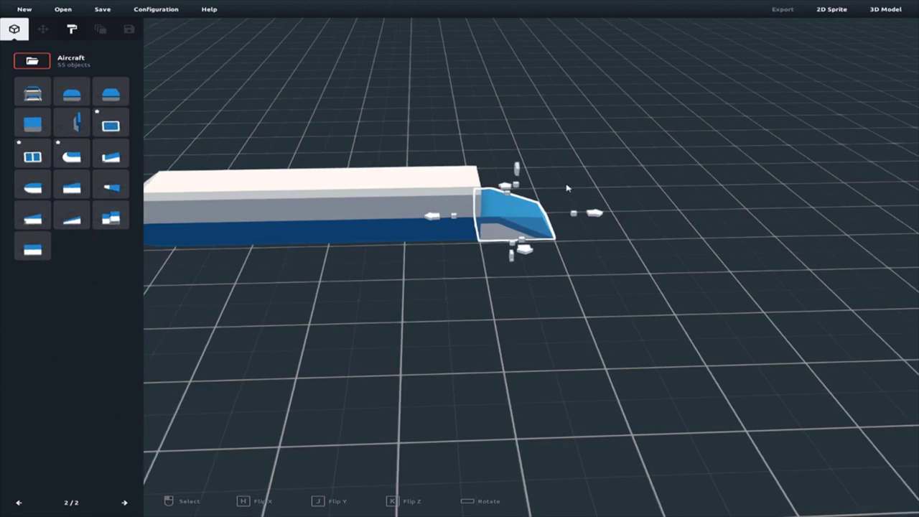
{"action": "right_click_drag", "start_coordinate": [567, 188], "coordinate": [449, 199]}
{"action": "left_click_drag", "start_coordinate": [543, 245], "coordinate": [538, 166]}
{"action": "left_click", "coordinate": [609, 195]}
{"action": "right_click_drag", "start_coordinate": [610, 195], "coordinate": [524, 221]}
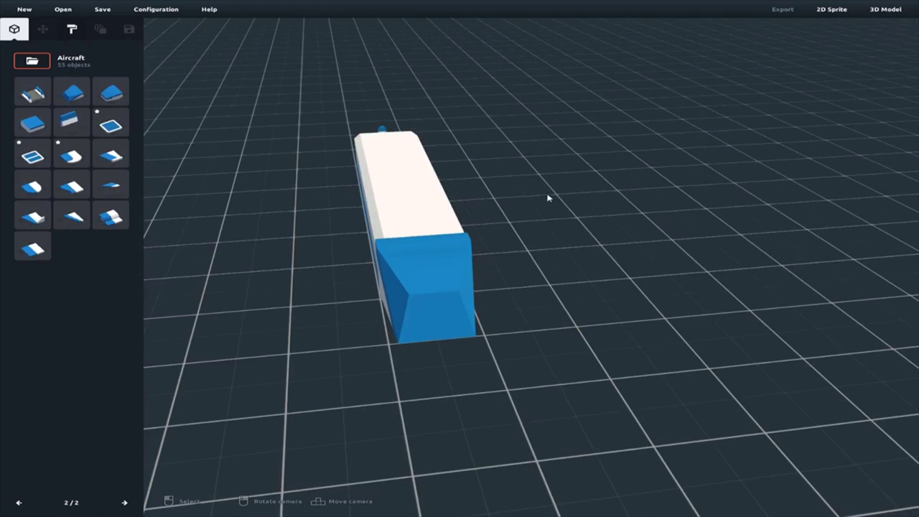
{"action": "left_click", "coordinate": [431, 282]}
{"action": "key", "text": "Delete"}
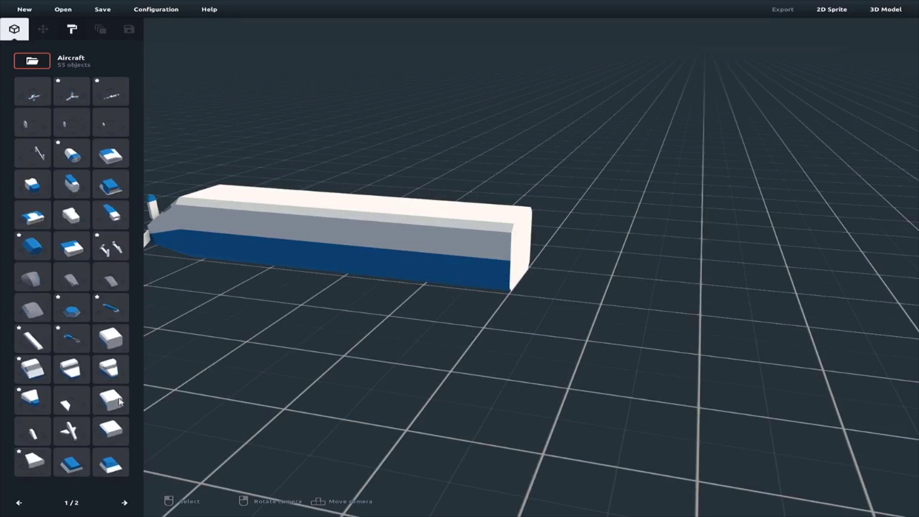
Attach a body block with a slanted underside to the fuselage's rear, plus the tapered blue-tipped section rotated twice behind it.
{"action": "left_click", "coordinate": [518, 285]}
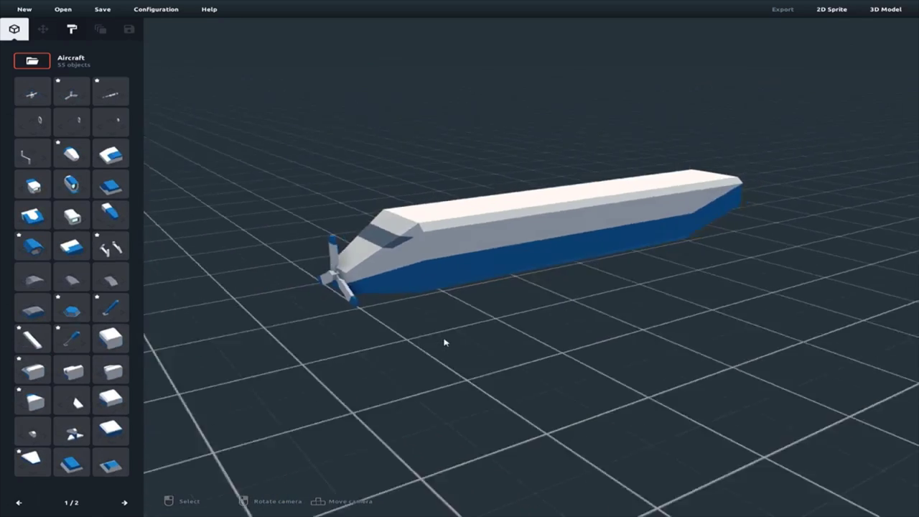
{"action": "right_click_drag", "start_coordinate": [421, 339], "coordinate": [248, 350]}
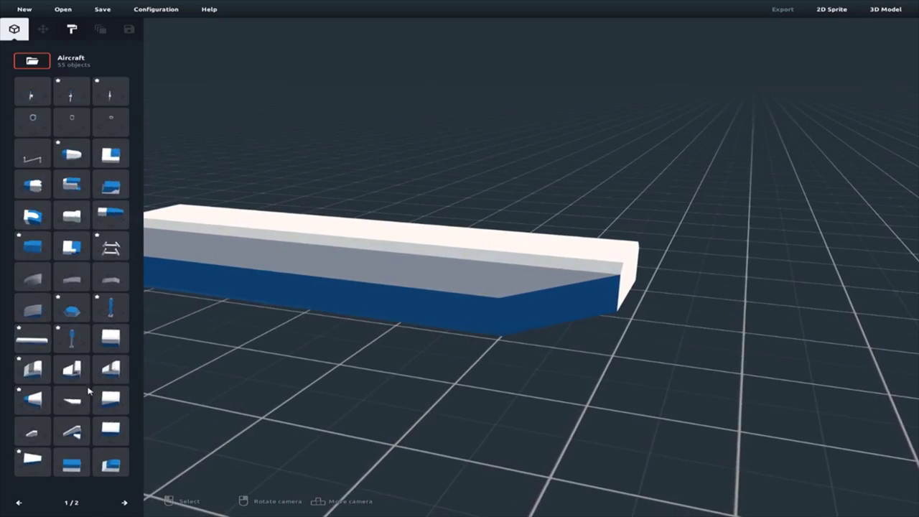
{"action": "left_click", "coordinate": [84, 394]}
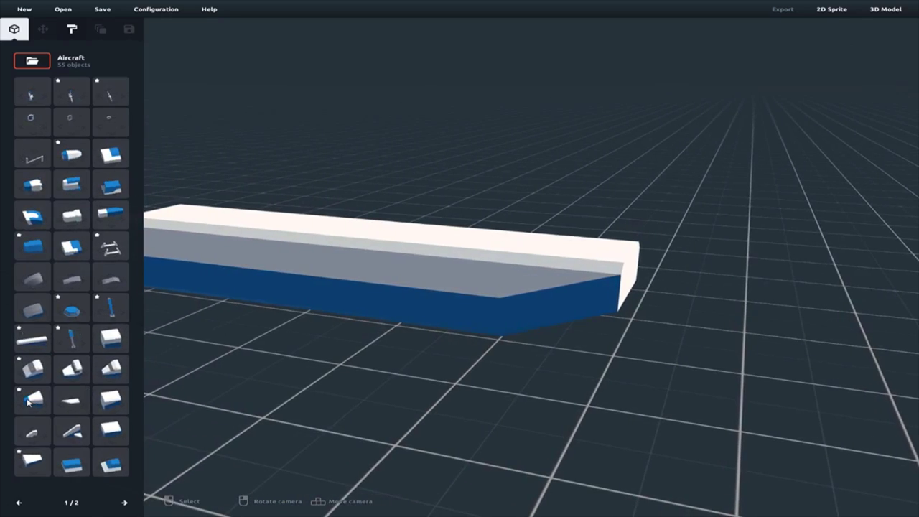
{"action": "left_click", "coordinate": [659, 329]}
{"action": "left_click", "coordinate": [659, 327]}
{"action": "key", "text": "space"}
{"action": "key", "text": "space"}
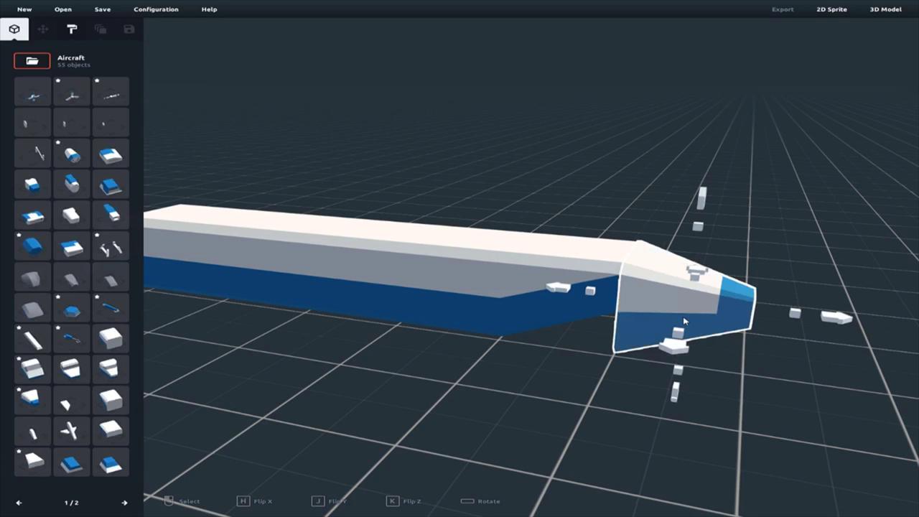
Adjust the tapered tail section's height, width and vertical position to fit the fuselage's rear end.
{"action": "left_click_drag", "start_coordinate": [675, 338], "coordinate": [669, 301]}
{"action": "right_click_drag", "start_coordinate": [766, 291], "coordinate": [793, 269]}
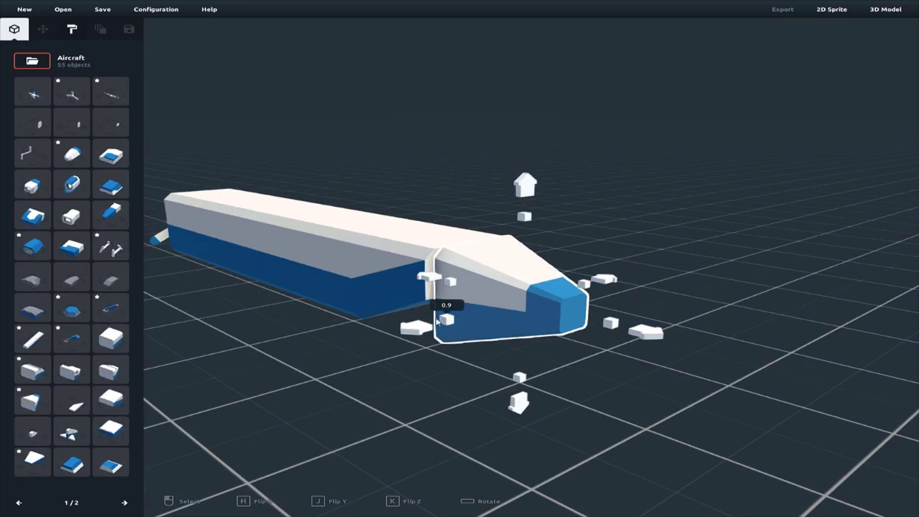
{"action": "left_click_drag", "start_coordinate": [450, 319], "coordinate": [436, 323]}
{"action": "left_click_drag", "start_coordinate": [522, 386], "coordinate": [523, 430]}
{"action": "left_click_drag", "start_coordinate": [523, 240], "coordinate": [525, 194]}
{"action": "left_click", "coordinate": [652, 245]}
{"action": "right_click_drag", "start_coordinate": [652, 245], "coordinate": [638, 220]}
{"action": "left_click", "coordinate": [636, 215]}
{"action": "left_click_drag", "start_coordinate": [639, 252], "coordinate": [636, 270]}
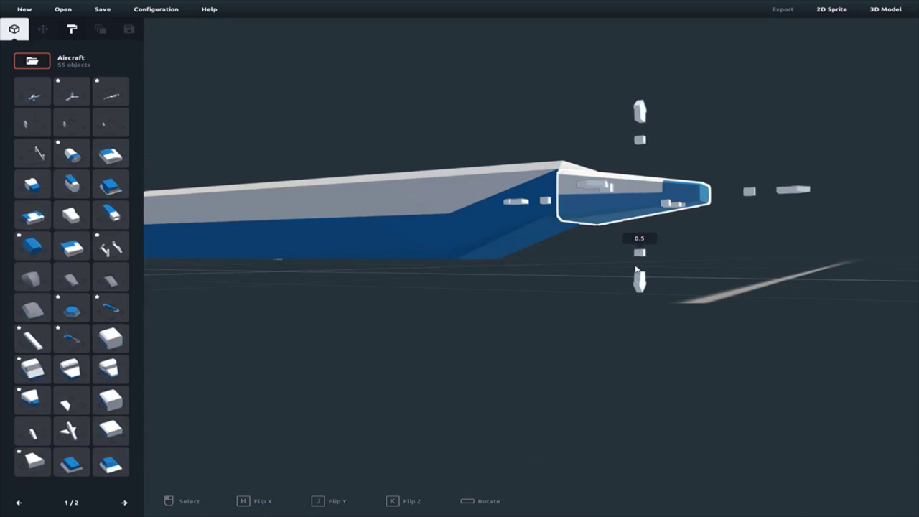
Delete the tapered blue-tipped tail section from the rear of the fuselage.
{"action": "left_click", "coordinate": [512, 117]}
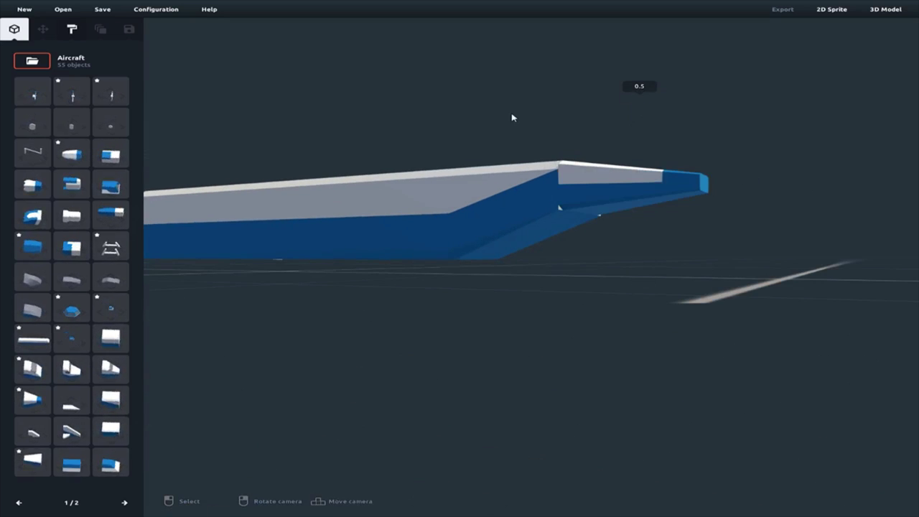
{"action": "right_click_drag", "start_coordinate": [512, 117], "coordinate": [461, 141]}
{"action": "left_click", "coordinate": [423, 305]}
{"action": "right_click_drag", "start_coordinate": [498, 308], "coordinate": [595, 170]}
{"action": "key", "text": "Delete"}
{"action": "right_click_drag", "start_coordinate": [534, 266], "coordinate": [565, 283]}
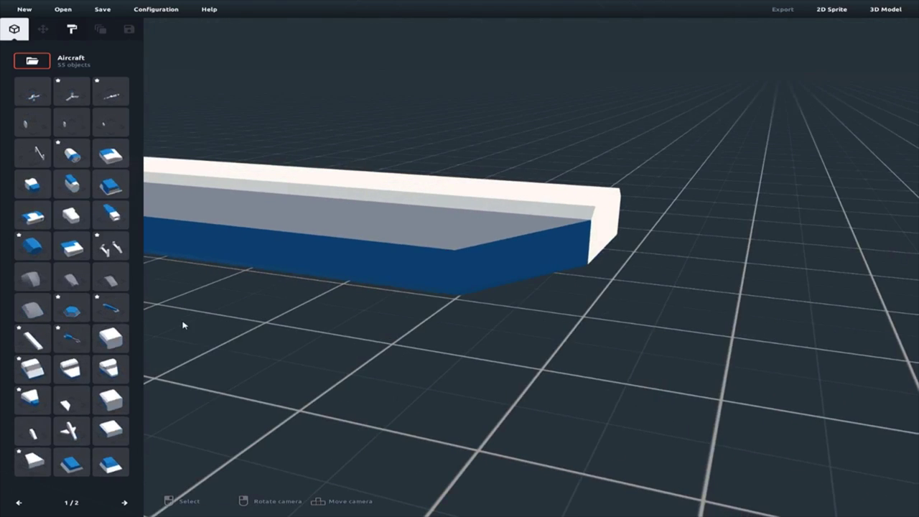
Clear the grid by deleting the remaining body blocks, the cockpit and the propeller.
{"action": "right_click_drag", "start_coordinate": [246, 342], "coordinate": [465, 293]}
{"action": "left_click", "coordinate": [678, 252]}
{"action": "key", "text": "Delete"}
{"action": "left_click", "coordinate": [714, 246]}
{"action": "key", "text": "Delete"}
{"action": "left_click", "coordinate": [564, 257]}
{"action": "key", "text": "Delete"}
{"action": "left_click", "coordinate": [470, 259]}
{"action": "key", "text": "Delete"}
{"action": "left_click", "coordinate": [376, 259]}
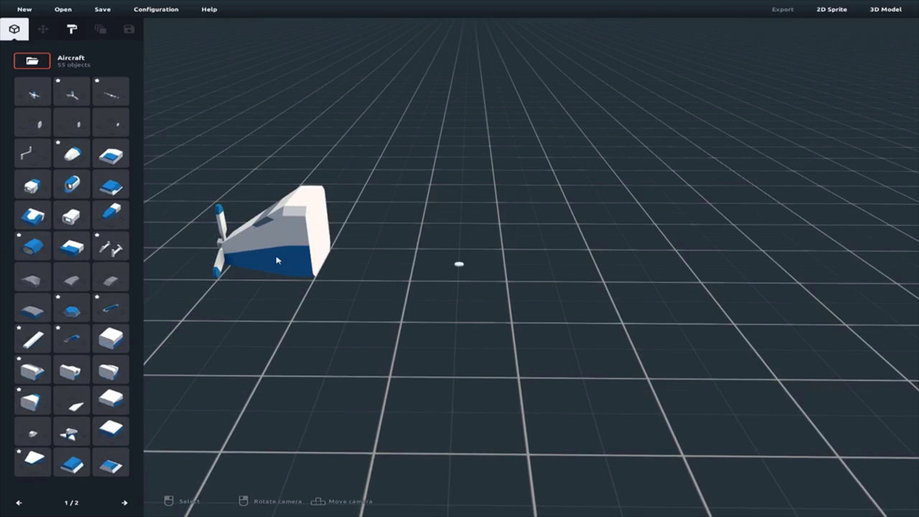
{"action": "key", "text": "ctrl+z"}
{"action": "key", "text": "ctrl+z"}
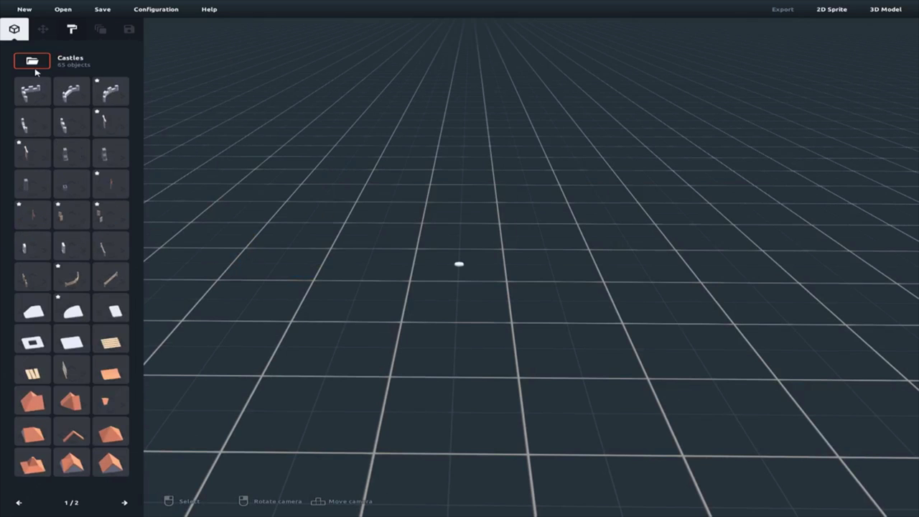
Lay four white square floor tiles from the Castles collection side by side as a two-by-two floor.
{"action": "scroll", "coordinate": [306, 346], "scroll_direction": "down", "scroll_amount": 3}
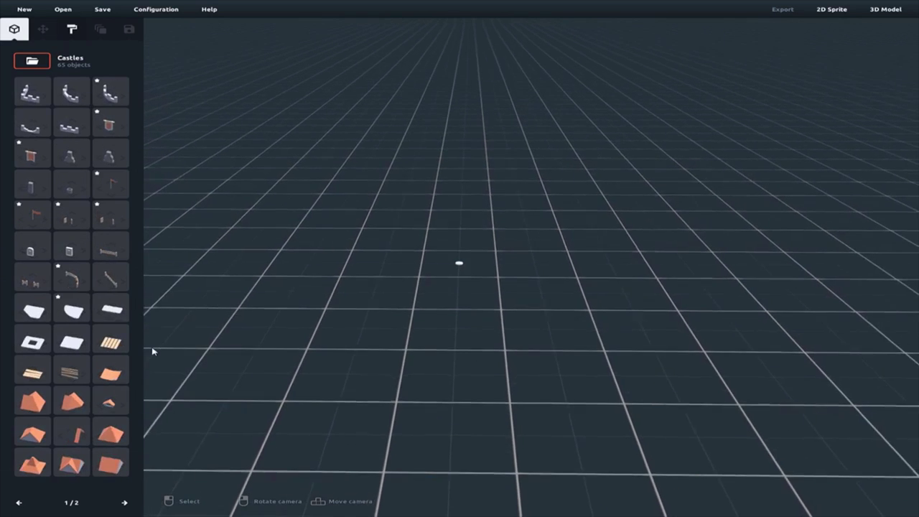
{"action": "left_click", "coordinate": [71, 343]}
{"action": "left_click", "coordinate": [372, 347]}
{"action": "left_click", "coordinate": [72, 342]}
{"action": "left_click", "coordinate": [455, 361]}
{"action": "left_click", "coordinate": [362, 318]}
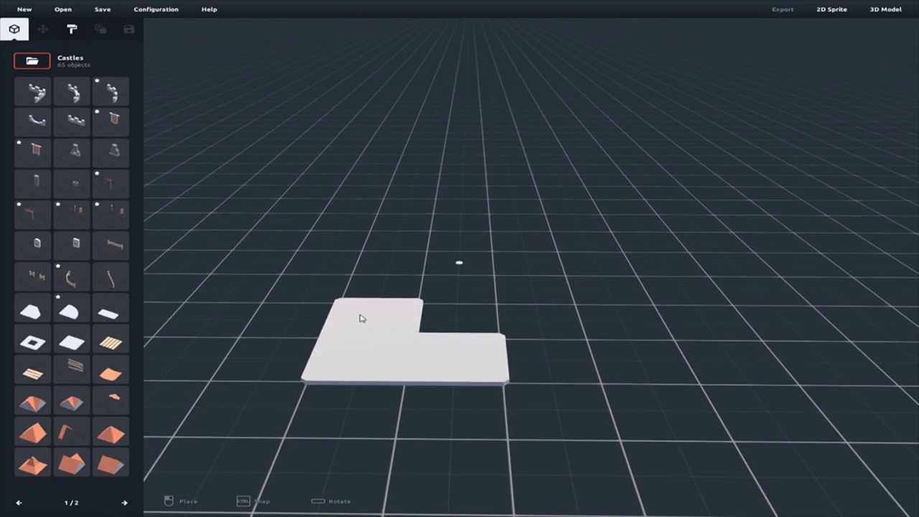
{"action": "left_click", "coordinate": [85, 332]}
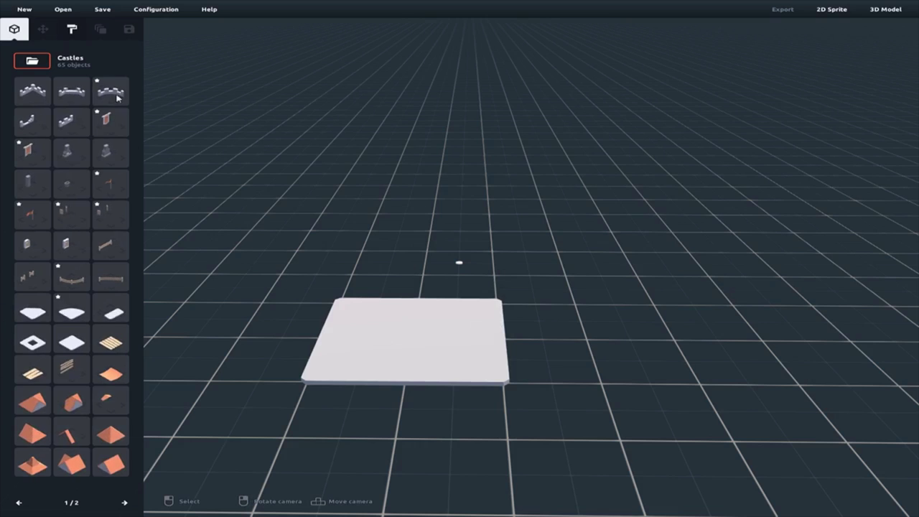
Place an L-shaped corner wall from the Castles collection on one corner of the floor.
{"action": "left_click", "coordinate": [125, 504]}
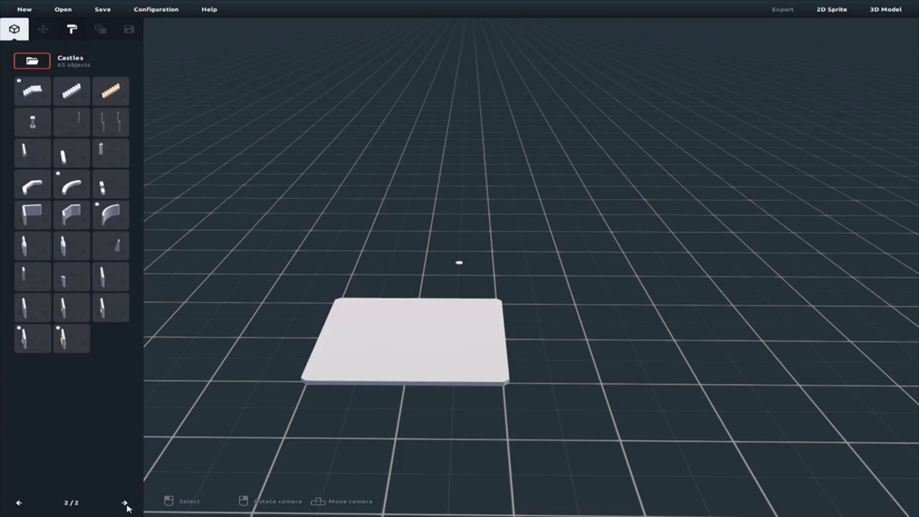
{"action": "left_click", "coordinate": [31, 223]}
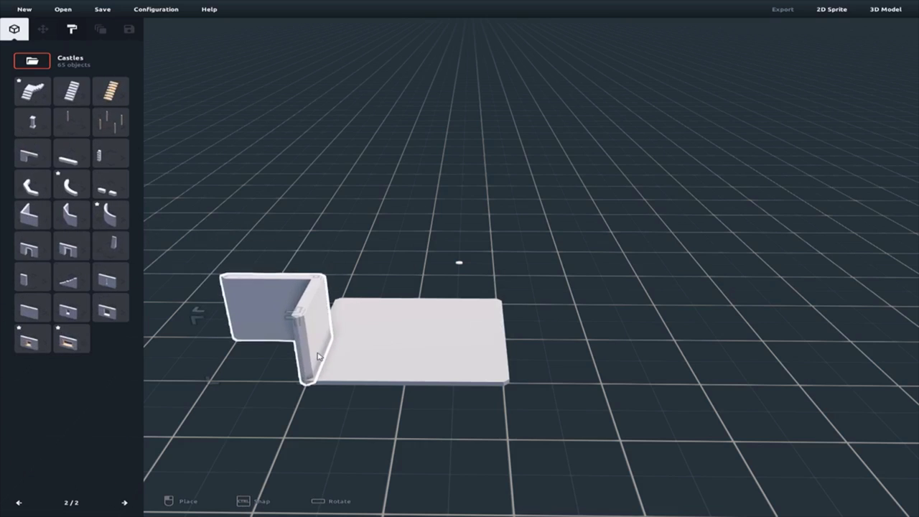
{"action": "left_click", "coordinate": [441, 328]}
{"action": "right_click_drag", "start_coordinate": [477, 325], "coordinate": [675, 320]}
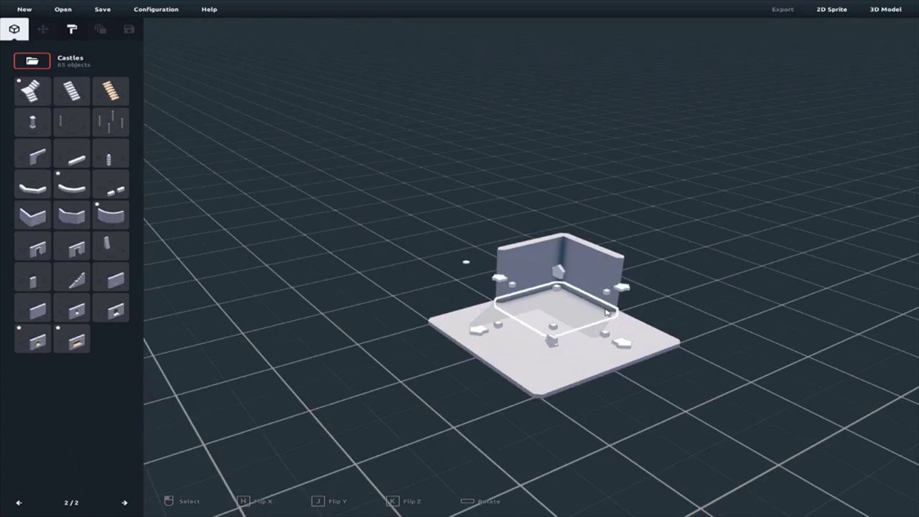
{"action": "middle_click_drag", "start_coordinate": [675, 320], "coordinate": [611, 314]}
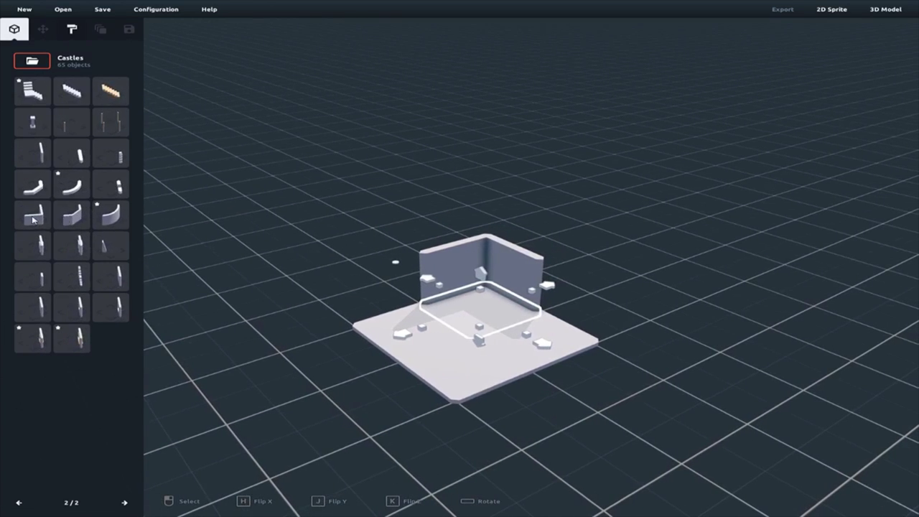
Place a second L-shaped corner wall, rotated once, on the floor corner adjoining the first wall.
{"action": "left_click", "coordinate": [33, 220]}
{"action": "key", "text": "space"}
{"action": "left_click", "coordinate": [550, 333]}
{"action": "right_click_drag", "start_coordinate": [672, 363], "coordinate": [769, 367]}
{"action": "middle_click_drag", "start_coordinate": [537, 320], "coordinate": [431, 316]}
Add rotated L-shaped corner walls on the two remaining floor corners to enclose the square room.
{"action": "left_click", "coordinate": [33, 216]}
{"action": "key", "text": "space"}
{"action": "left_click", "coordinate": [532, 317]}
{"action": "right_click_drag", "start_coordinate": [406, 361], "coordinate": [333, 330]}
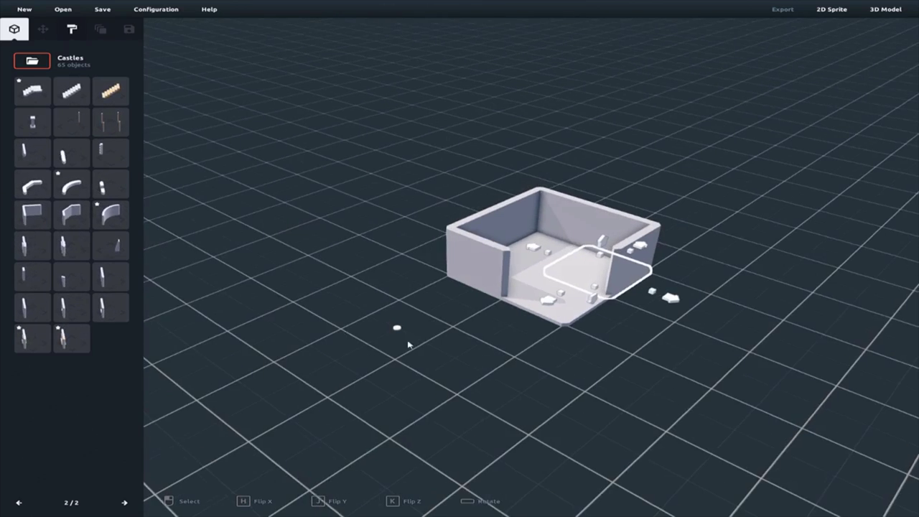
{"action": "left_click", "coordinate": [44, 219]}
{"action": "key", "text": "space"}
{"action": "left_click", "coordinate": [513, 307]}
{"action": "right_click_drag", "start_coordinate": [691, 302], "coordinate": [551, 300]}
{"action": "scroll", "coordinate": [614, 330], "scroll_direction": "up", "scroll_amount": 3}
Adjust the sideways position of one corner wall piece so the four walls close up around the floor.
{"action": "left_click", "coordinate": [446, 266]}
{"action": "left_click_drag", "start_coordinate": [521, 265], "coordinate": [483, 270]}
{"action": "left_click", "coordinate": [503, 287]}
{"action": "mouse_move", "coordinate": [511, 289]}
{"action": "right_mouse_down"}
{"action": "mouse_move", "coordinate": [540, 289]}
{"action": "mouse_move", "coordinate": [508, 293]}
{"action": "right_mouse_up"}
{"action": "left_click", "coordinate": [446, 266]}
{"action": "left_click_drag", "start_coordinate": [506, 271], "coordinate": [540, 268]}
{"action": "left_click", "coordinate": [596, 341]}
{"action": "right_click_drag", "start_coordinate": [597, 340], "coordinate": [427, 339]}
{"action": "right_click_drag", "start_coordinate": [199, 235], "coordinate": [322, 191]}
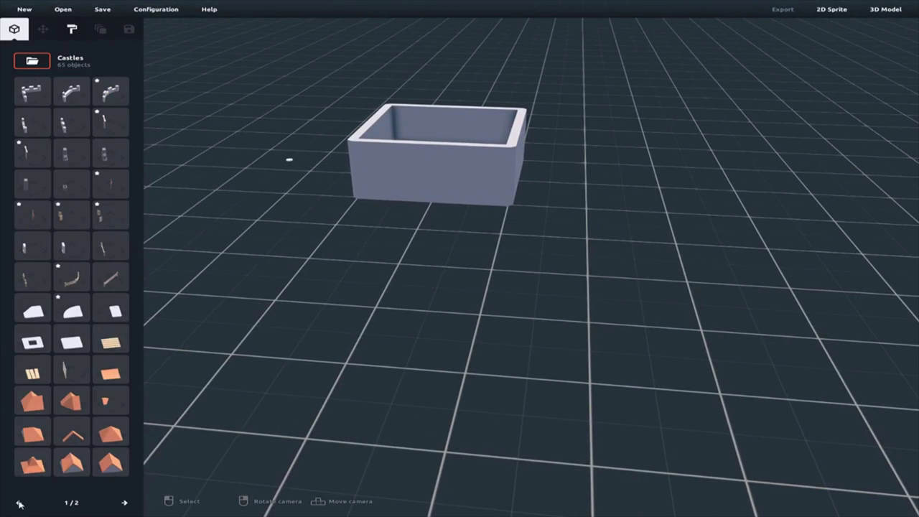
Place the door with the small window on the front wall and shift it flush to the wall's centre.
{"action": "left_click", "coordinate": [81, 249]}
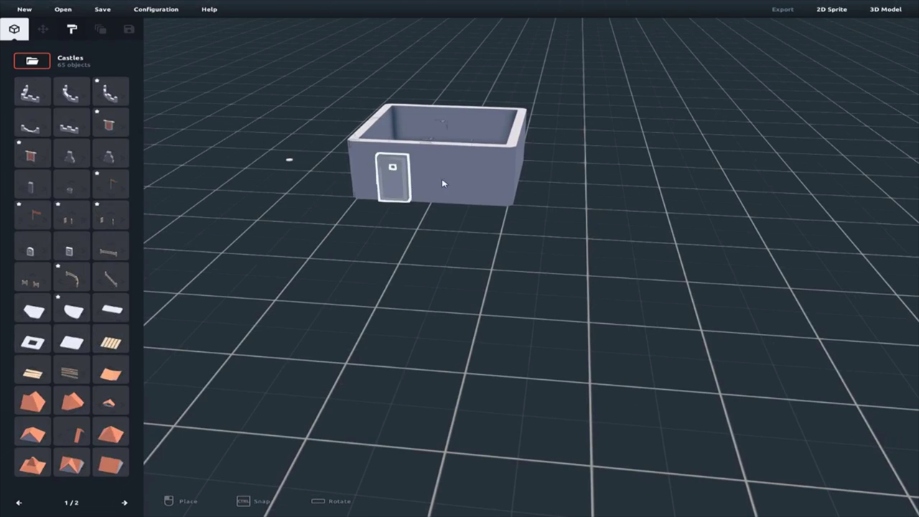
{"action": "left_click", "coordinate": [436, 182]}
{"action": "key", "text": "w"}
{"action": "left_click", "coordinate": [397, 197]}
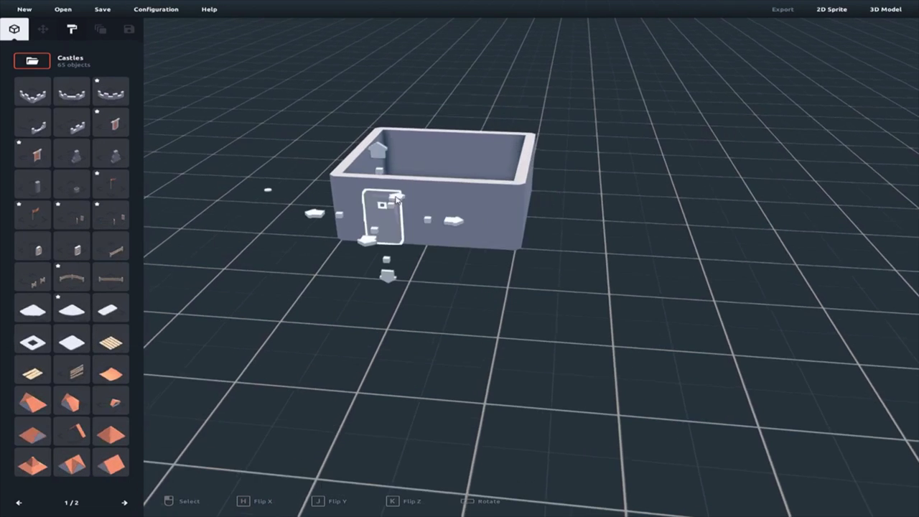
{"action": "right_click_drag", "start_coordinate": [484, 232], "coordinate": [392, 234]}
{"action": "key", "text": "a"}
{"action": "left_click_drag", "start_coordinate": [407, 243], "coordinate": [396, 244]}
{"action": "right_click_drag", "start_coordinate": [363, 279], "coordinate": [462, 270]}
{"action": "left_click_drag", "start_coordinate": [534, 294], "coordinate": [585, 303]}
{"action": "left_click", "coordinate": [474, 329]}
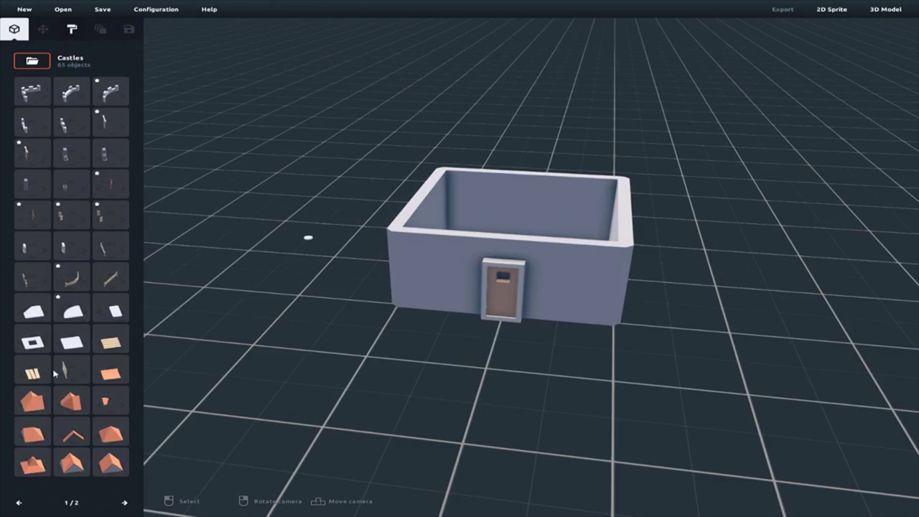
Place a gabled roof piece on top of the walls and stretch it until it covers the whole room.
{"action": "left_click", "coordinate": [40, 414]}
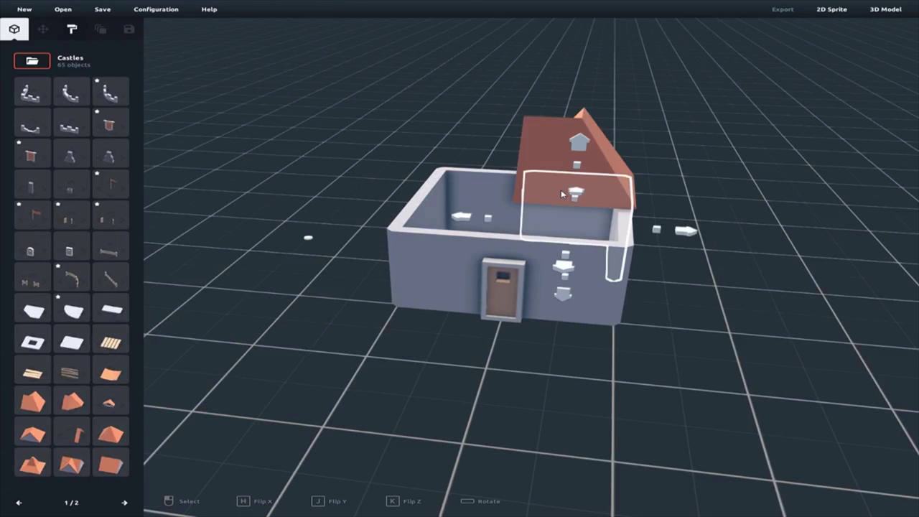
{"action": "right_click_drag", "start_coordinate": [646, 201], "coordinate": [802, 201]}
{"action": "scroll", "coordinate": [801, 201], "scroll_direction": "up", "scroll_amount": 3}
{"action": "left_click", "coordinate": [447, 180]}
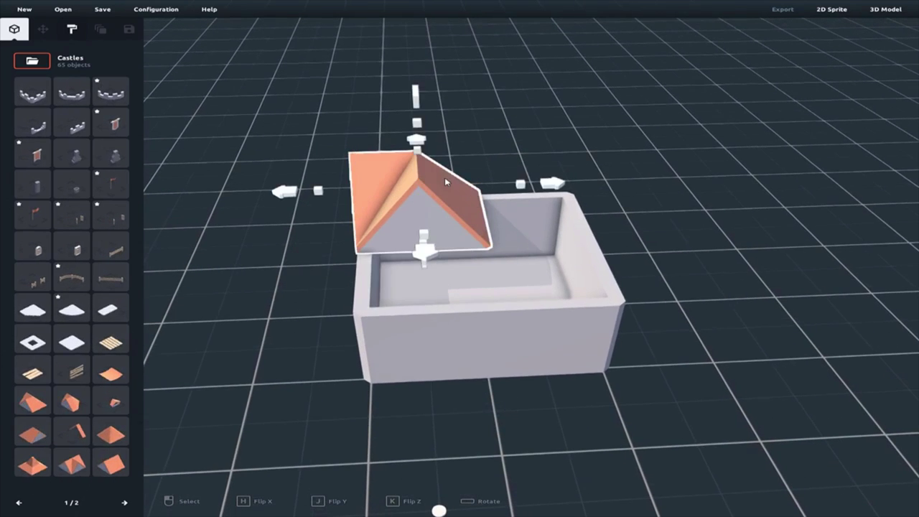
{"action": "left_click_drag", "start_coordinate": [520, 192], "coordinate": [624, 188]}
{"action": "right_click_drag", "start_coordinate": [624, 188], "coordinate": [690, 242]}
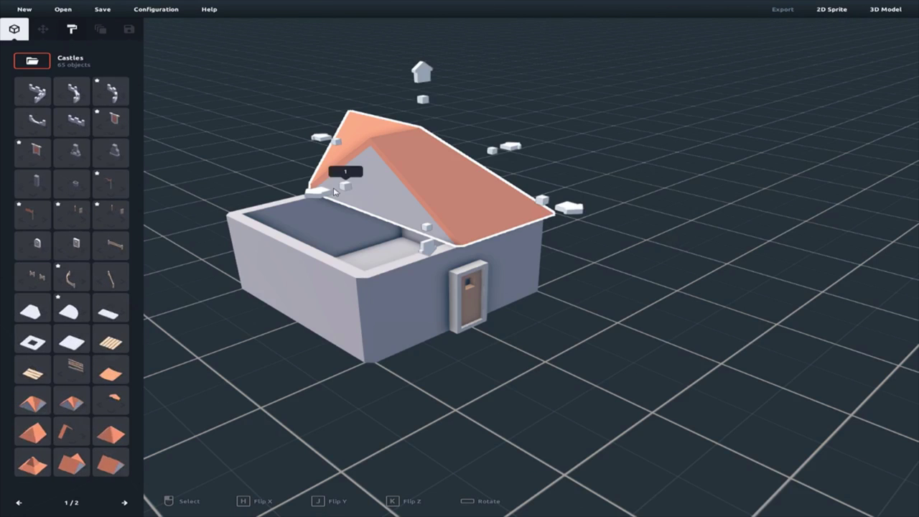
{"action": "left_click_drag", "start_coordinate": [352, 188], "coordinate": [228, 209]}
Adjust the roof's overhang and rotate it once so a gable faces the door side.
{"action": "left_click", "coordinate": [632, 285]}
{"action": "right_click_drag", "start_coordinate": [631, 285], "coordinate": [464, 268]}
{"action": "left_click", "coordinate": [464, 183]}
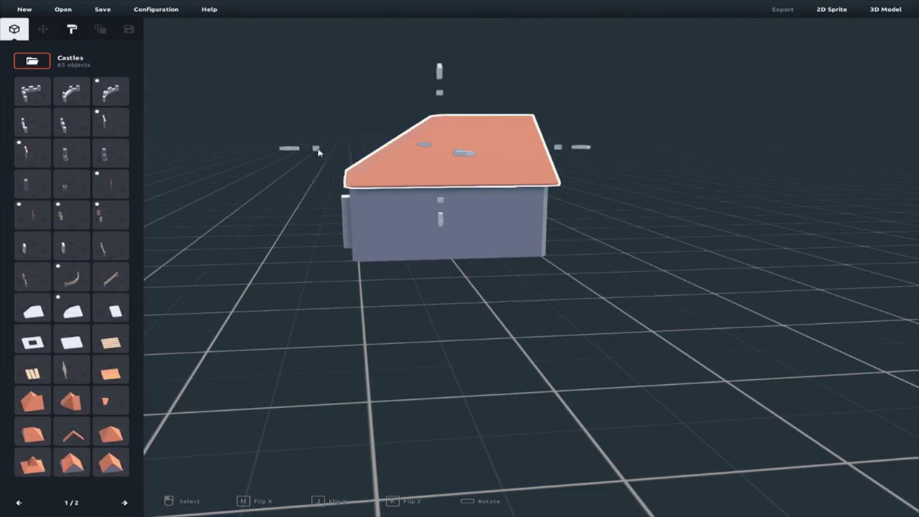
{"action": "left_click_drag", "start_coordinate": [317, 153], "coordinate": [310, 150]}
{"action": "left_click", "coordinate": [308, 258]}
{"action": "right_click_drag", "start_coordinate": [309, 258], "coordinate": [389, 290]}
{"action": "left_click", "coordinate": [422, 167]}
{"action": "key", "text": "space"}
{"action": "left_click", "coordinate": [493, 234]}
{"action": "left_click", "coordinate": [547, 301]}
{"action": "right_click_drag", "start_coordinate": [594, 291], "coordinate": [744, 291]}
{"action": "key", "text": "s"}
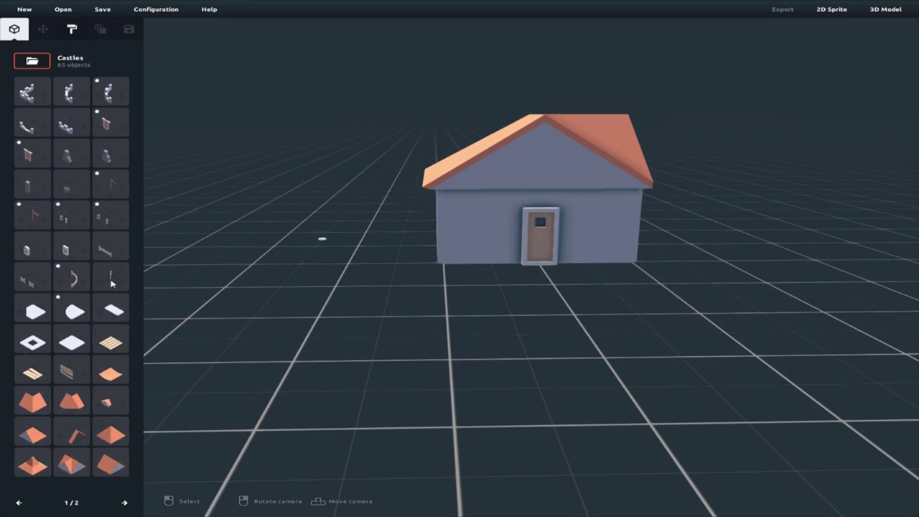
Place the fence piece with a gate opening in front of the house and centre its gap on the door.
{"action": "left_click", "coordinate": [41, 280]}
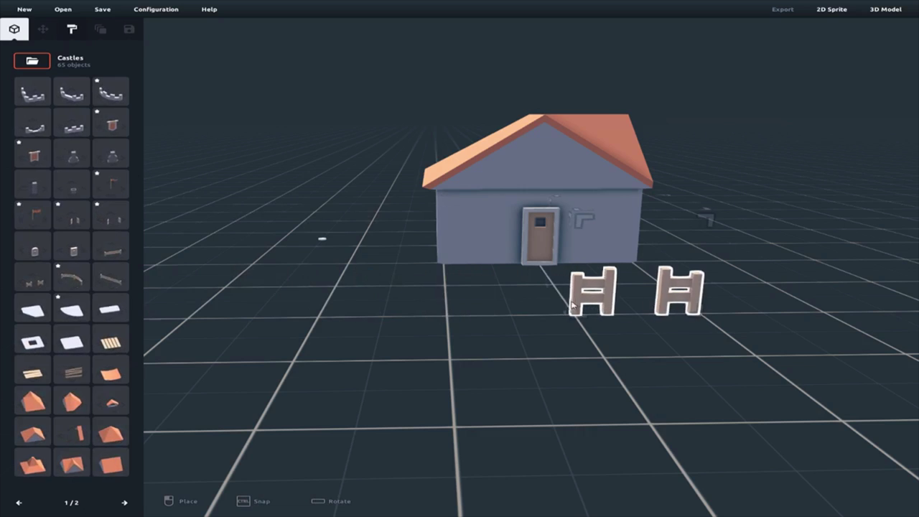
{"action": "left_click", "coordinate": [572, 305]}
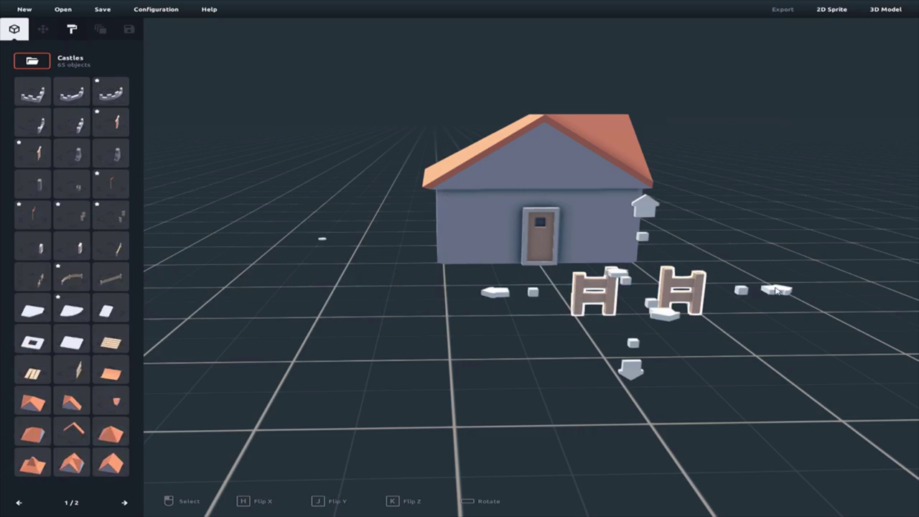
{"action": "left_click_drag", "start_coordinate": [776, 290], "coordinate": [718, 293]}
{"action": "right_click_drag", "start_coordinate": [744, 322], "coordinate": [730, 351]}
{"action": "right_click_drag", "start_coordinate": [542, 290], "coordinate": [534, 288]}
{"action": "left_click_drag", "start_coordinate": [438, 308], "coordinate": [451, 301]}
{"action": "left_click", "coordinate": [375, 326]}
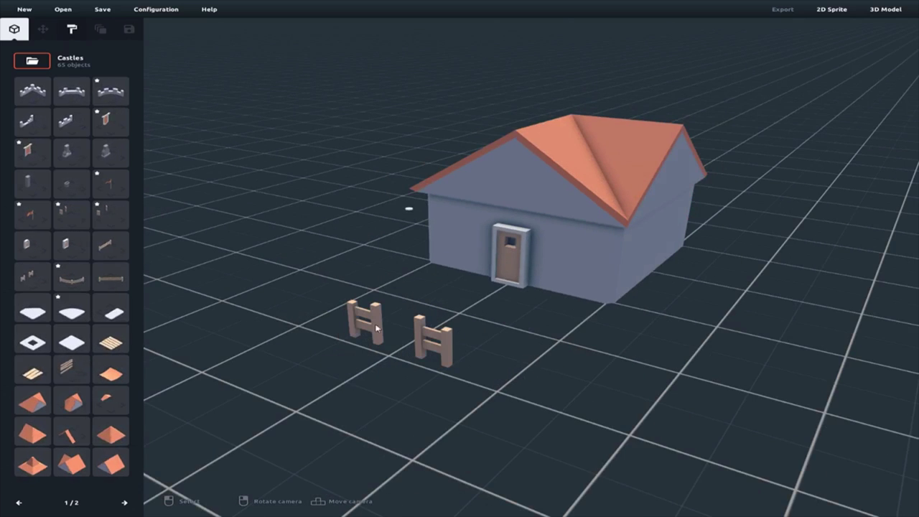
Place a rotated curved fence section and join it to the right-hand gate post.
{"action": "left_click", "coordinate": [66, 278]}
{"action": "key", "text": "space"}
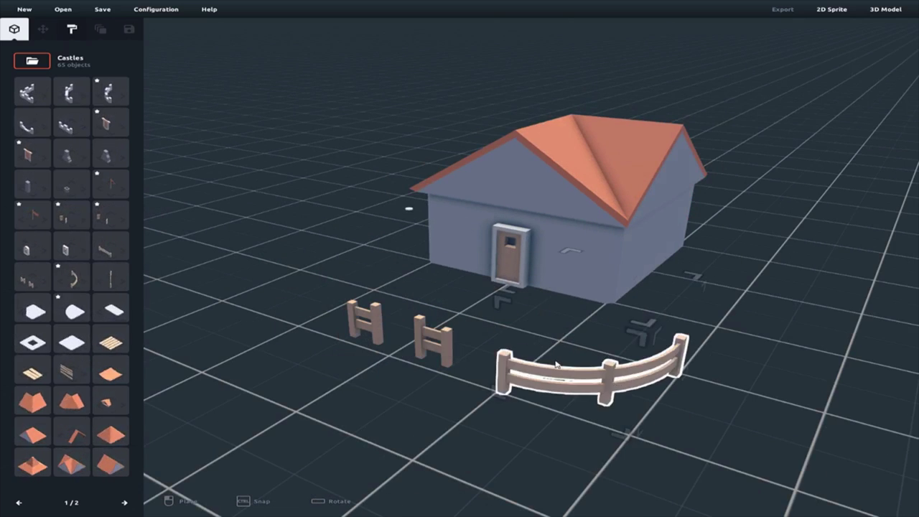
{"action": "left_click", "coordinate": [557, 364]}
{"action": "left_click_drag", "start_coordinate": [651, 313], "coordinate": [660, 305]}
{"action": "left_click_drag", "start_coordinate": [761, 410], "coordinate": [682, 393]}
{"action": "left_click", "coordinate": [707, 352]}
{"action": "right_click_drag", "start_coordinate": [716, 338], "coordinate": [760, 332]}
Place a second curved fence section, mirroring the first, and join it to the left-hand gate post.
{"action": "left_click", "coordinate": [63, 282]}
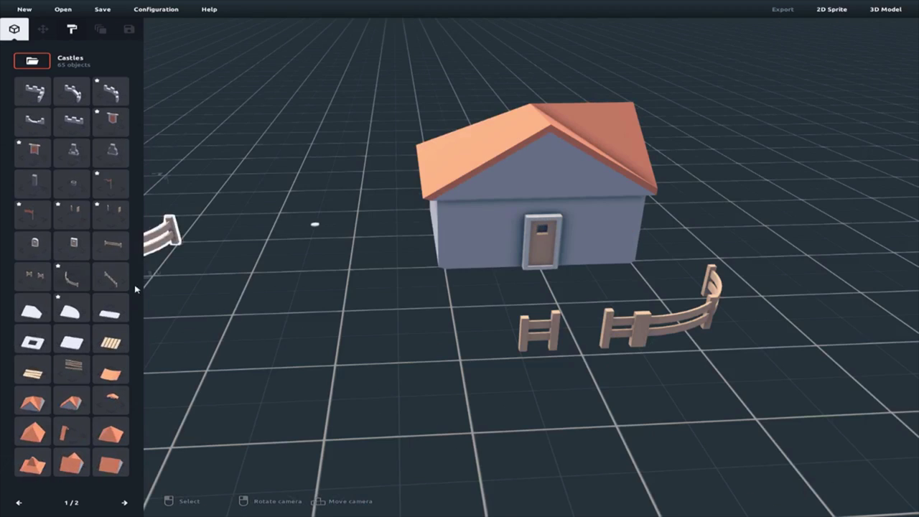
{"action": "left_click", "coordinate": [436, 343]}
{"action": "left_click", "coordinate": [443, 336]}
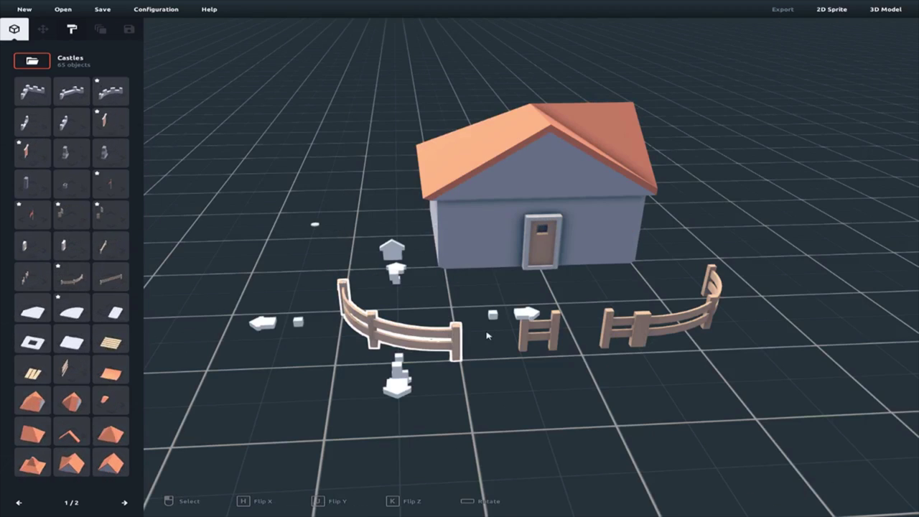
{"action": "left_click_drag", "start_coordinate": [527, 314], "coordinate": [586, 315]}
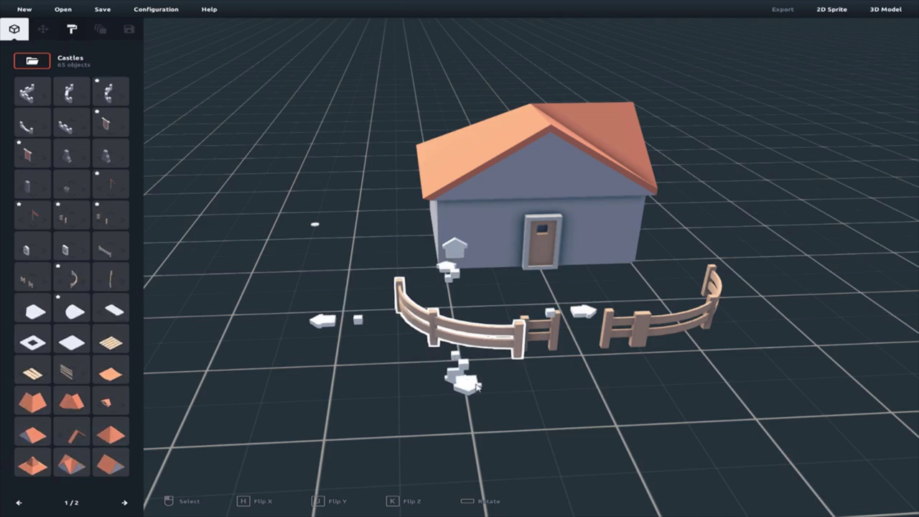
{"action": "left_click", "coordinate": [623, 253]}
{"action": "left_click", "coordinate": [655, 285]}
Add a straight fence section running back toward the house from the end of the left curved fence.
{"action": "left_click_drag", "start_coordinate": [118, 273], "coordinate": [394, 269]}
{"action": "key", "text": "Delete"}
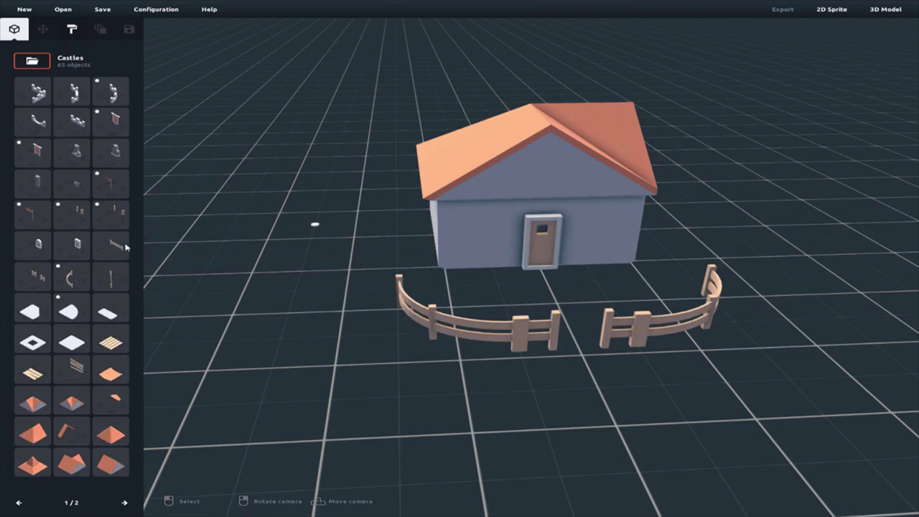
{"action": "left_click_drag", "start_coordinate": [125, 247], "coordinate": [455, 246]}
{"action": "left_click", "coordinate": [420, 258]}
{"action": "left_click", "coordinate": [356, 245]}
{"action": "right_click_drag", "start_coordinate": [428, 288], "coordinate": [488, 285]}
{"action": "left_click_drag", "start_coordinate": [518, 290], "coordinate": [603, 304]}
{"action": "left_click", "coordinate": [557, 307]}
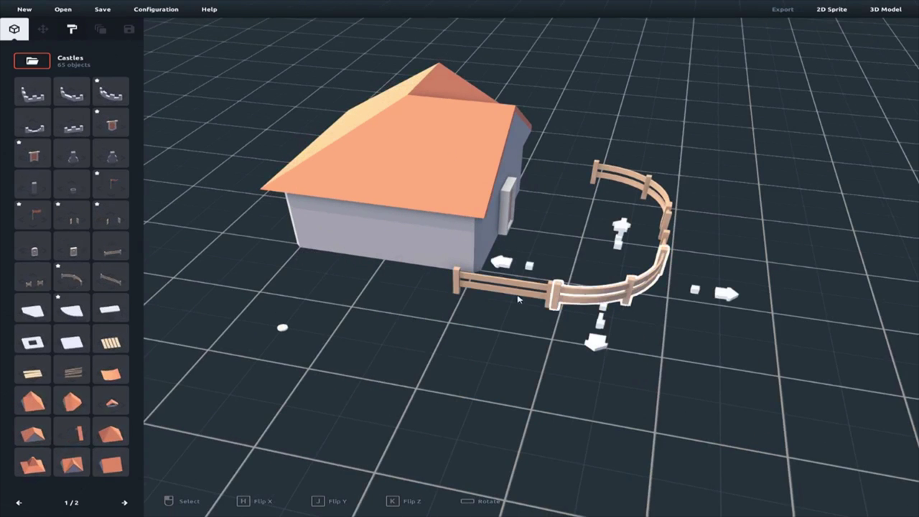
Place another straight fence section along the house's left side and connect it to the previous straight section.
{"action": "left_click", "coordinate": [109, 276]}
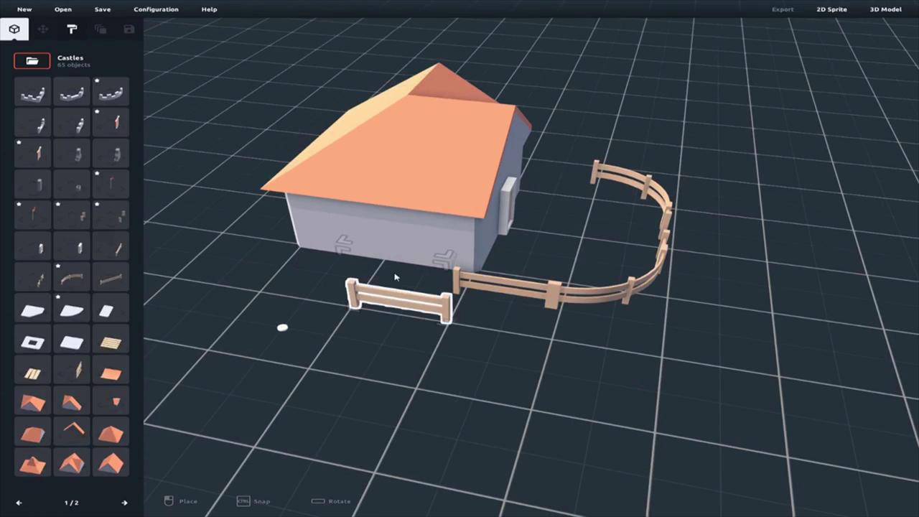
{"action": "left_click", "coordinate": [397, 290]}
{"action": "left_click", "coordinate": [409, 302]}
{"action": "left_click_drag", "start_coordinate": [422, 269], "coordinate": [514, 287]}
{"action": "left_click", "coordinate": [547, 263]}
{"action": "right_click_drag", "start_coordinate": [548, 262], "coordinate": [529, 247]}
{"action": "left_click", "coordinate": [104, 283]}
{"action": "left_click", "coordinate": [360, 222]}
{"action": "right_click", "coordinate": [360, 221]}
{"action": "left_click", "coordinate": [351, 219]}
{"action": "key", "text": "Delete"}
Add one more straight fence section and move it into line at the rear end of the left fence.
{"action": "left_click", "coordinate": [102, 250]}
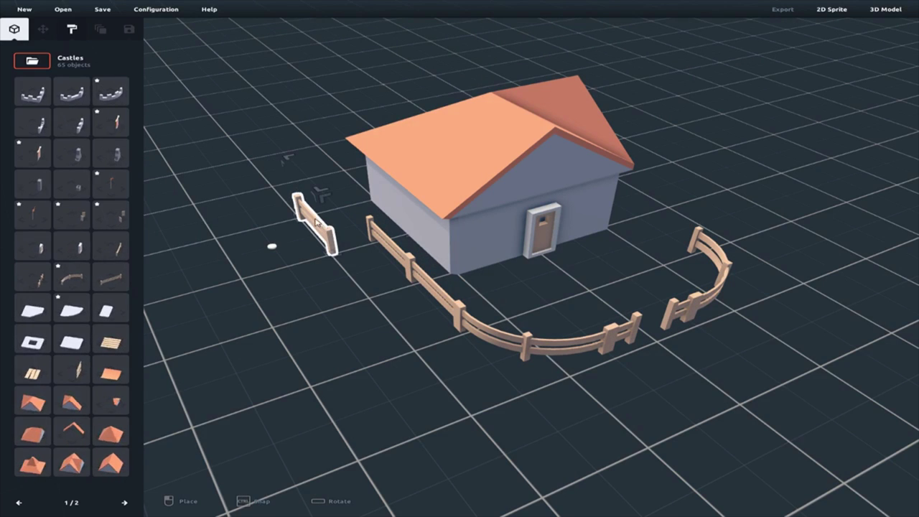
{"action": "left_click", "coordinate": [314, 221]}
{"action": "right_click", "coordinate": [314, 220]}
{"action": "left_click", "coordinate": [315, 221]}
{"action": "right_click_drag", "start_coordinate": [315, 221], "coordinate": [369, 261]}
{"action": "left_click_drag", "start_coordinate": [336, 257], "coordinate": [377, 219]}
{"action": "left_click_drag", "start_coordinate": [422, 275], "coordinate": [409, 273]}
{"action": "left_click", "coordinate": [376, 318]}
Try to line up a straight fence section with the free end of the right curved fence, then delete it.
{"action": "right_click_drag", "start_coordinate": [372, 318], "coordinate": [653, 318]}
{"action": "left_click", "coordinate": [110, 247]}
{"action": "left_click", "coordinate": [486, 242]}
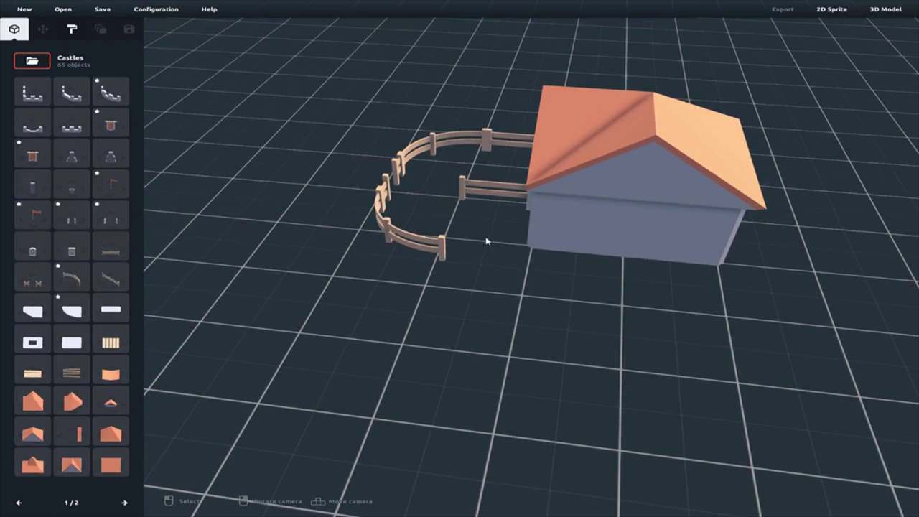
{"action": "left_click", "coordinate": [487, 193]}
{"action": "left_click_drag", "start_coordinate": [507, 180], "coordinate": [468, 318]}
{"action": "scroll", "coordinate": [505, 279], "scroll_direction": "up", "scroll_amount": 4}
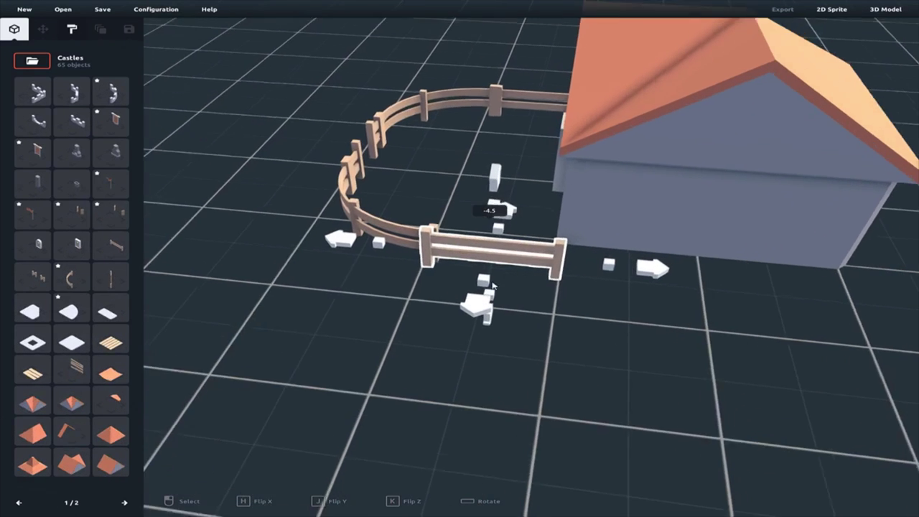
{"action": "right_click_drag", "start_coordinate": [506, 279], "coordinate": [539, 231]}
{"action": "left_click_drag", "start_coordinate": [540, 228], "coordinate": [553, 227]}
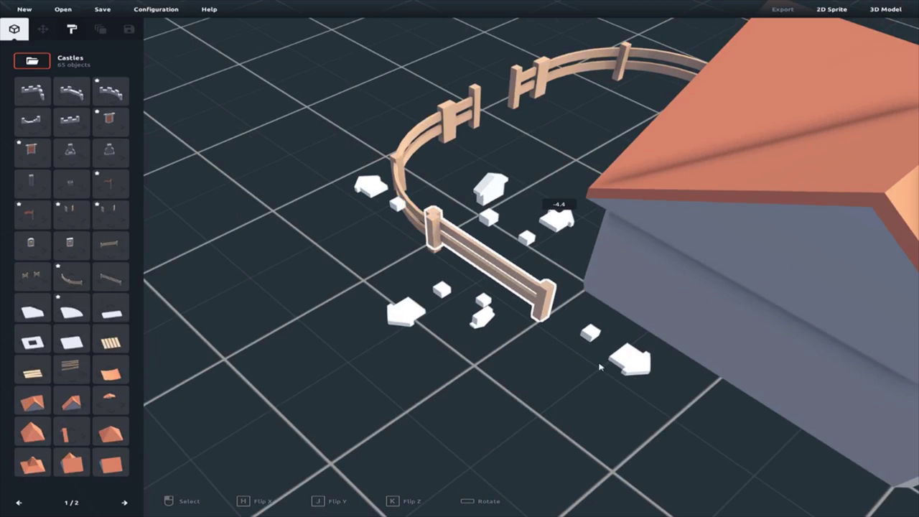
{"action": "left_click_drag", "start_coordinate": [600, 367], "coordinate": [648, 373]}
{"action": "left_click_drag", "start_coordinate": [550, 254], "coordinate": [571, 242]}
{"action": "key", "text": "Delete"}
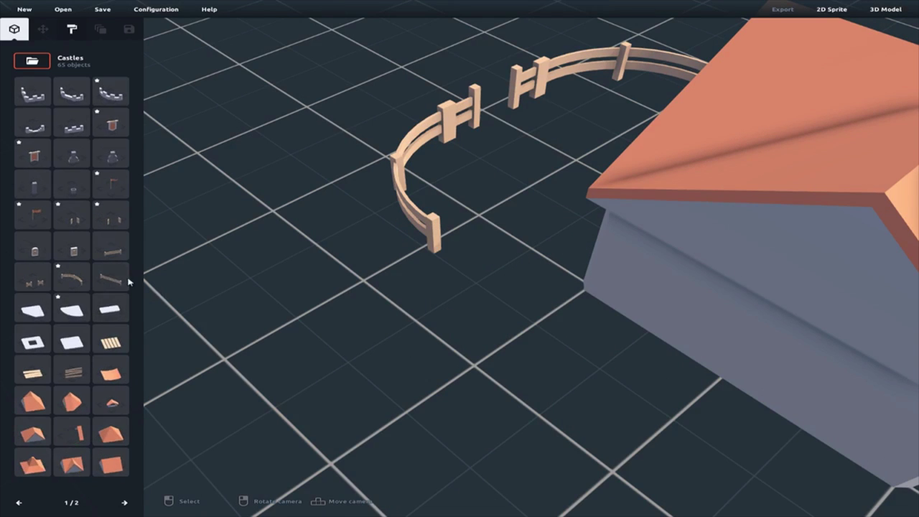
{"action": "left_click", "coordinate": [111, 278]}
{"action": "left_click", "coordinate": [437, 264]}
{"action": "left_click", "coordinate": [483, 269]}
{"action": "key", "text": "Delete"}
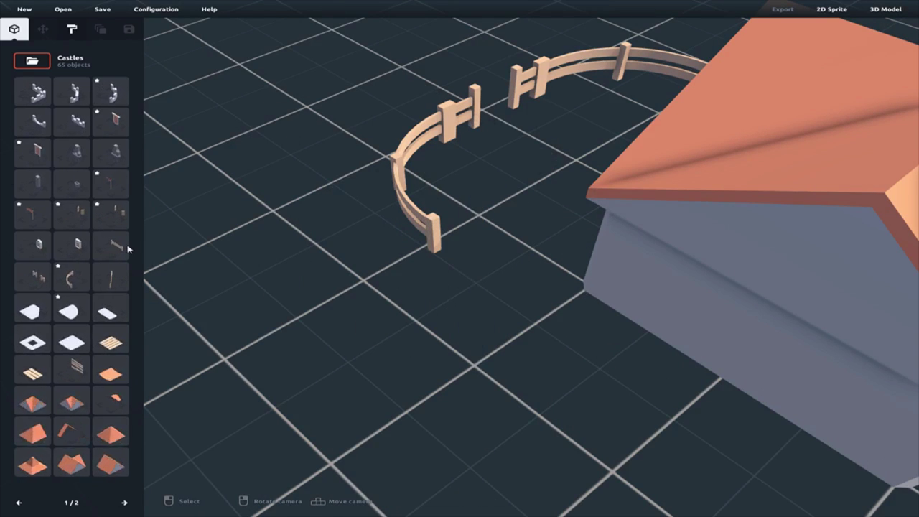
Place a new straight fence section on the house's right side and move it to the curved fence's end post.
{"action": "left_click", "coordinate": [122, 248]}
{"action": "left_click", "coordinate": [522, 233]}
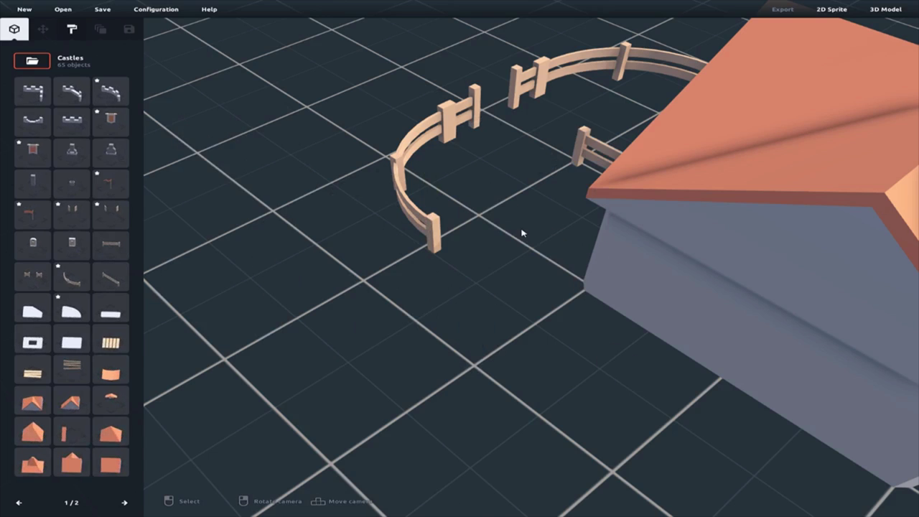
{"action": "left_click", "coordinate": [583, 154]}
{"action": "left_click_drag", "start_coordinate": [693, 139], "coordinate": [522, 265]}
{"action": "left_click_drag", "start_coordinate": [609, 376], "coordinate": [633, 389]}
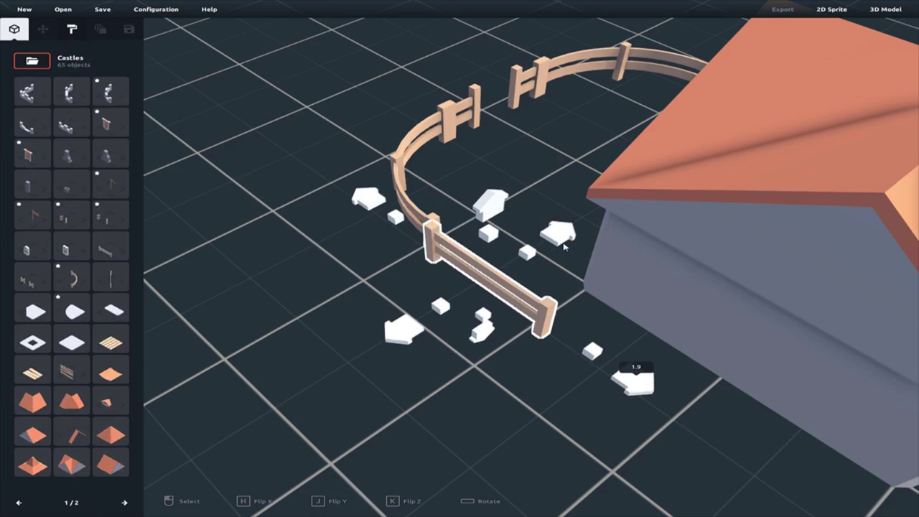
{"action": "left_click_drag", "start_coordinate": [565, 244], "coordinate": [582, 232]}
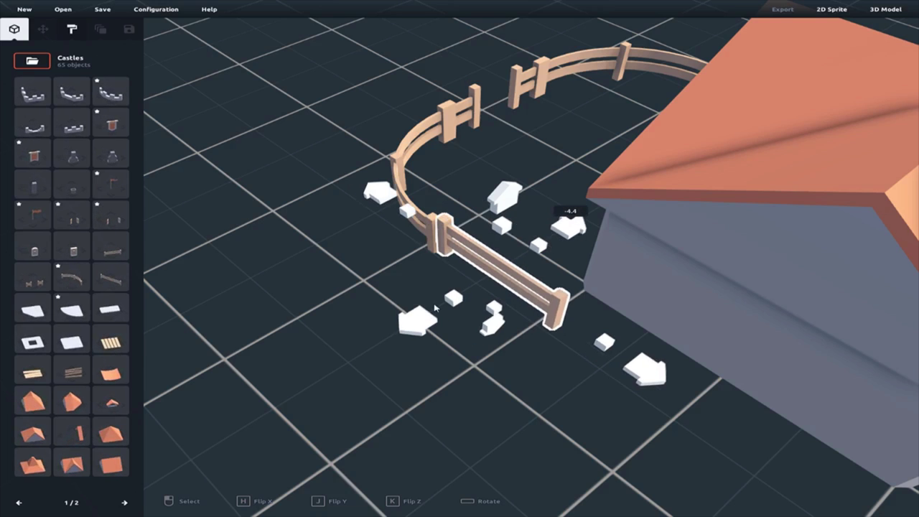
{"action": "right_click_drag", "start_coordinate": [435, 309], "coordinate": [750, 291]}
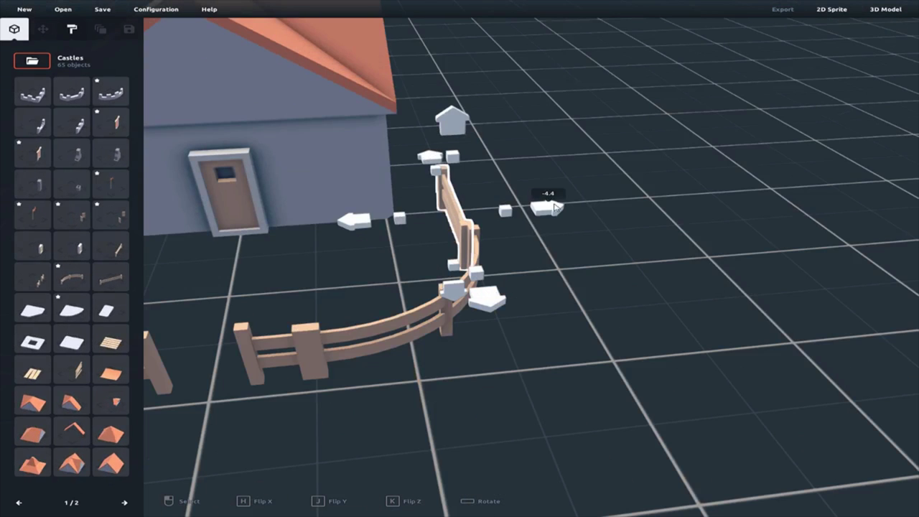
Try to close the sideways offset between the right straight and curved fence sections, then delete the straight one.
{"action": "left_click_drag", "start_coordinate": [565, 210], "coordinate": [557, 208]}
{"action": "left_click", "coordinate": [476, 260]}
{"action": "left_click", "coordinate": [552, 287]}
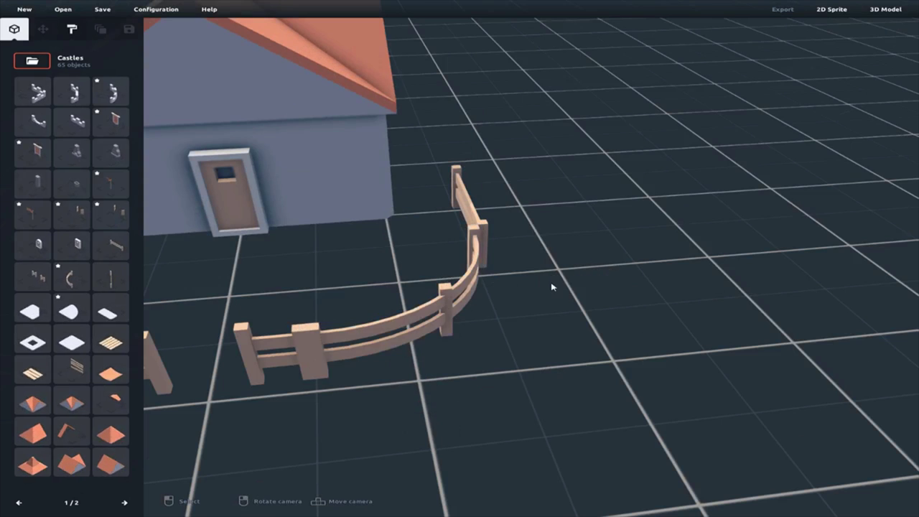
{"action": "left_click", "coordinate": [482, 284]}
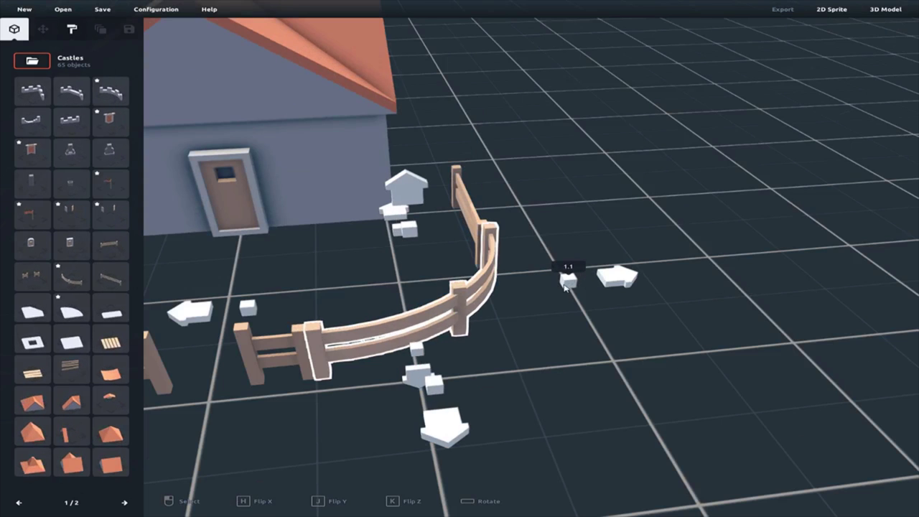
{"action": "left_click", "coordinate": [575, 164]}
{"action": "right_click_drag", "start_coordinate": [574, 164], "coordinate": [494, 226]}
{"action": "left_click", "coordinate": [479, 236]}
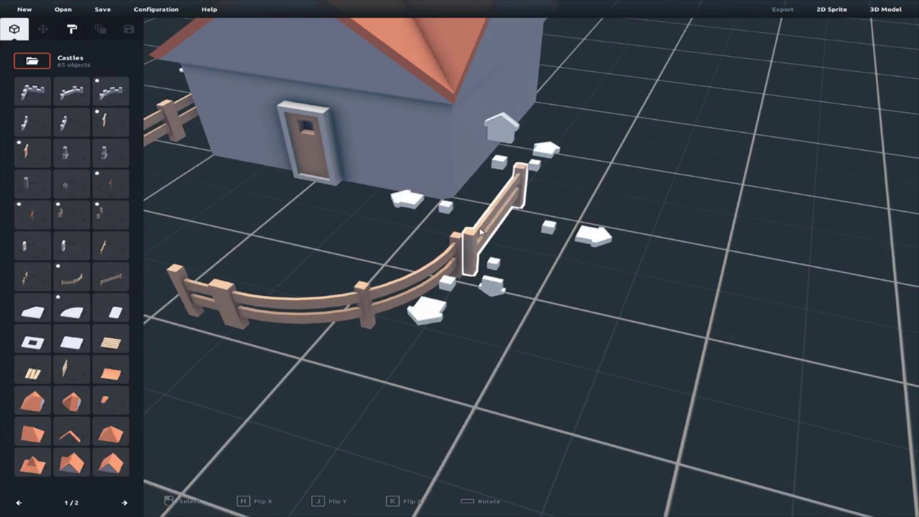
{"action": "left_click_drag", "start_coordinate": [445, 201], "coordinate": [410, 197]}
{"action": "left_click_drag", "start_coordinate": [547, 225], "coordinate": [519, 225]}
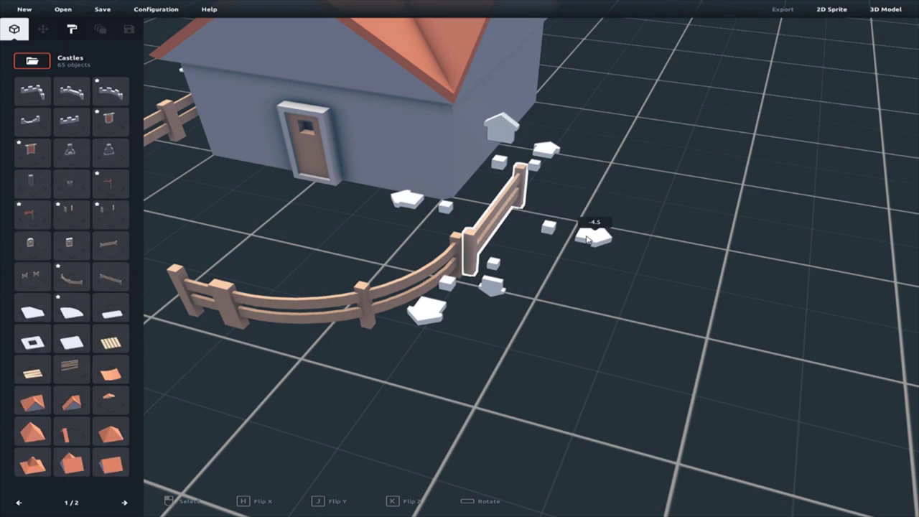
{"action": "left_click_drag", "start_coordinate": [581, 238], "coordinate": [596, 245]}
{"action": "right_click_drag", "start_coordinate": [576, 220], "coordinate": [562, 189]}
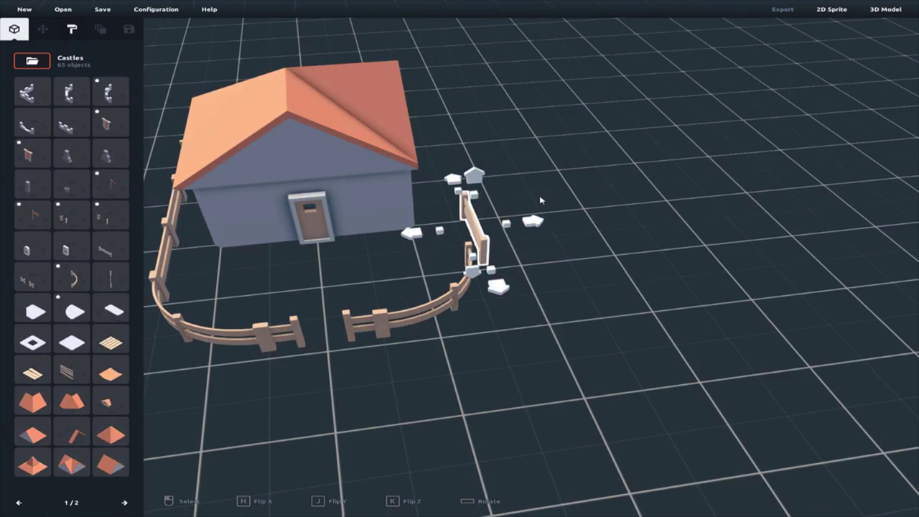
{"action": "key", "text": "Delete"}
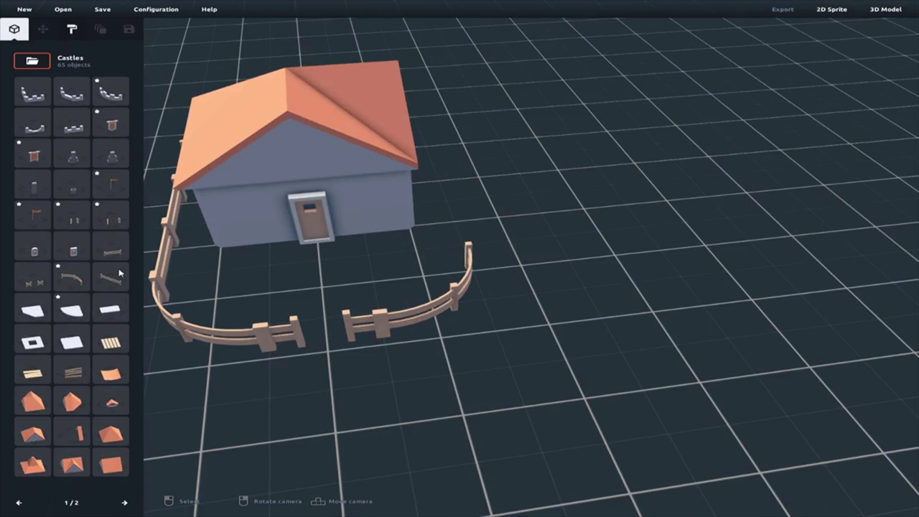
{"action": "left_click", "coordinate": [114, 262]}
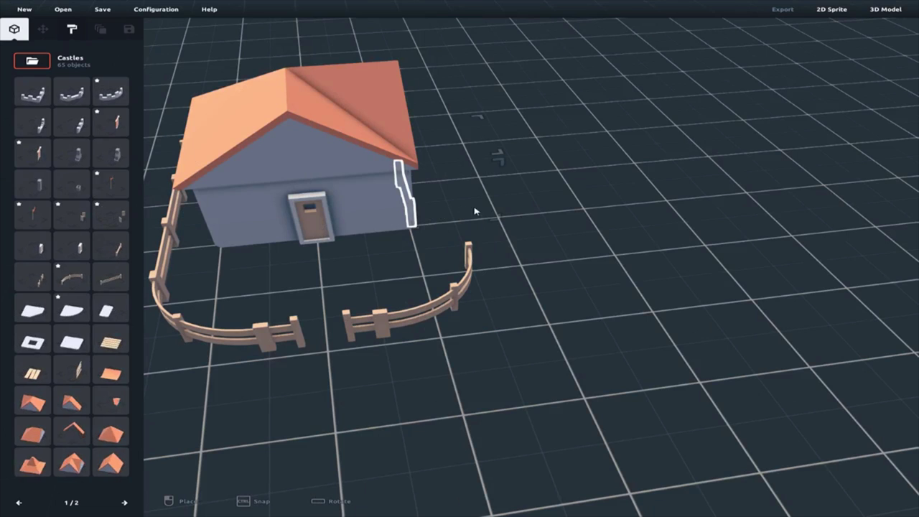
{"action": "key", "text": "Escape"}
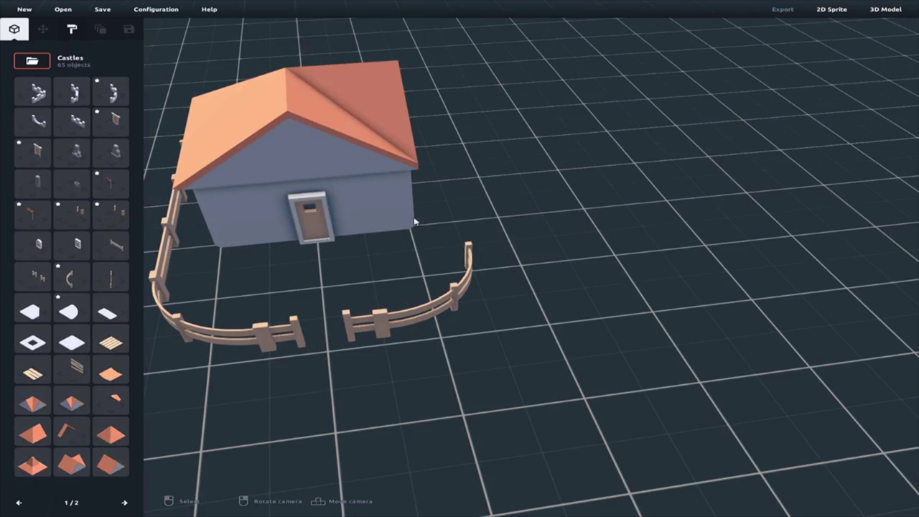
{"action": "left_click", "coordinate": [414, 221]}
{"action": "right_click_drag", "start_coordinate": [508, 207], "coordinate": [484, 209]}
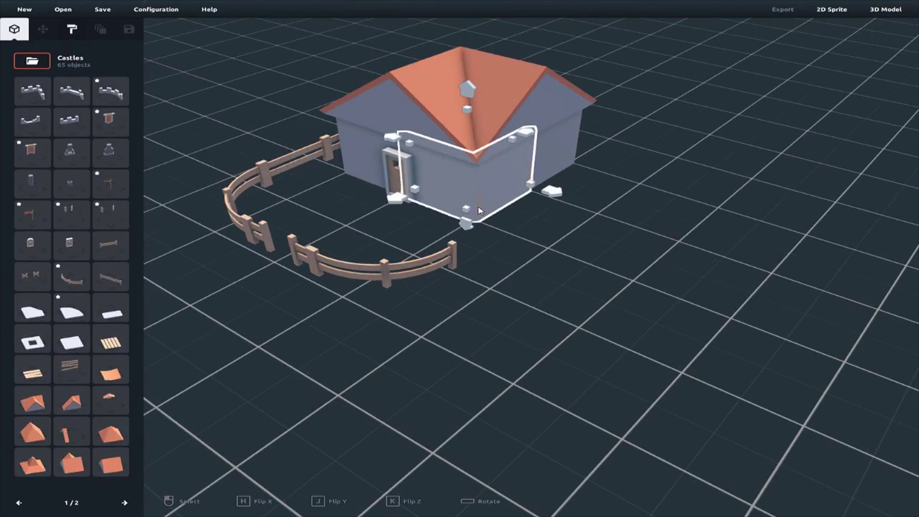
{"action": "scroll", "coordinate": [484, 208], "scroll_direction": "up", "scroll_amount": 5}
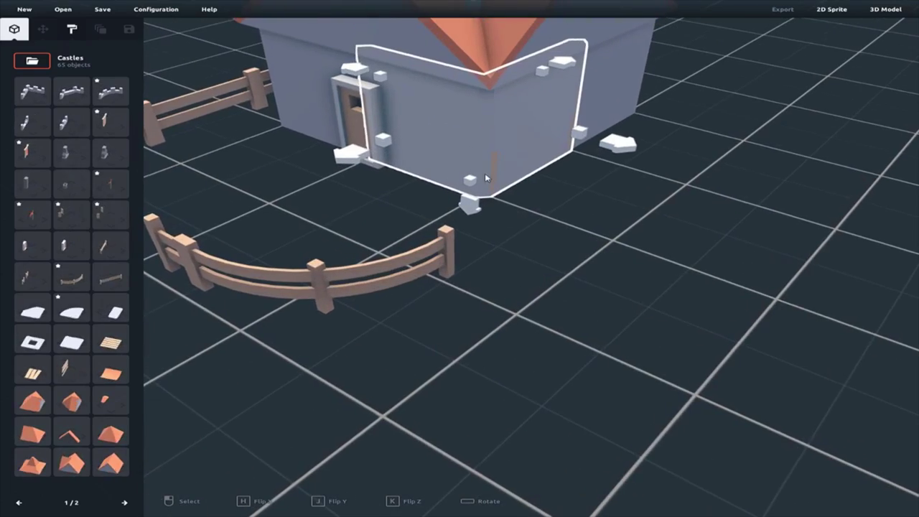
{"action": "scroll", "coordinate": [509, 192], "scroll_direction": "down", "scroll_amount": 5}
{"action": "left_click", "coordinate": [611, 239]}
{"action": "mouse_move", "coordinate": [611, 239]}
{"action": "right_mouse_down"}
{"action": "mouse_move", "coordinate": [558, 232]}
{"action": "mouse_move", "coordinate": [493, 299]}
{"action": "mouse_move", "coordinate": [590, 280]}
{"action": "right_mouse_up"}
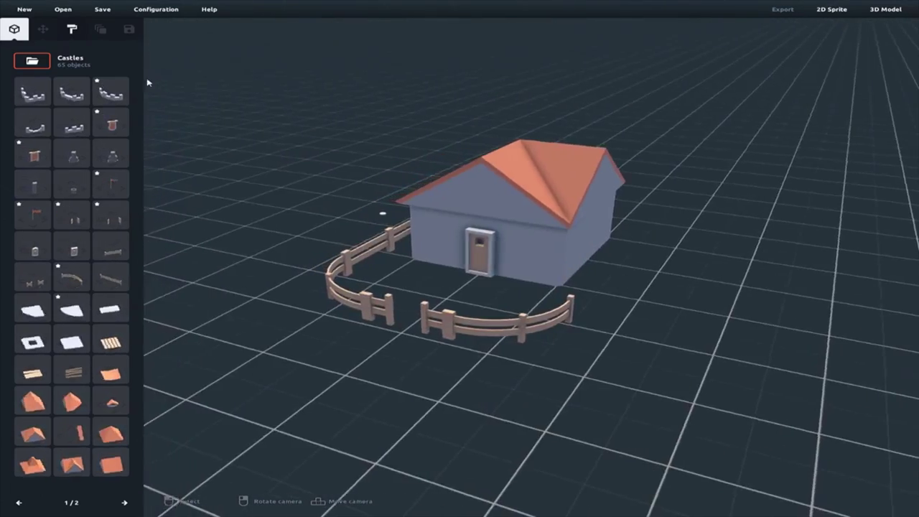
Paint the door leaf with the existing blue material.
{"action": "left_click", "coordinate": [72, 30]}
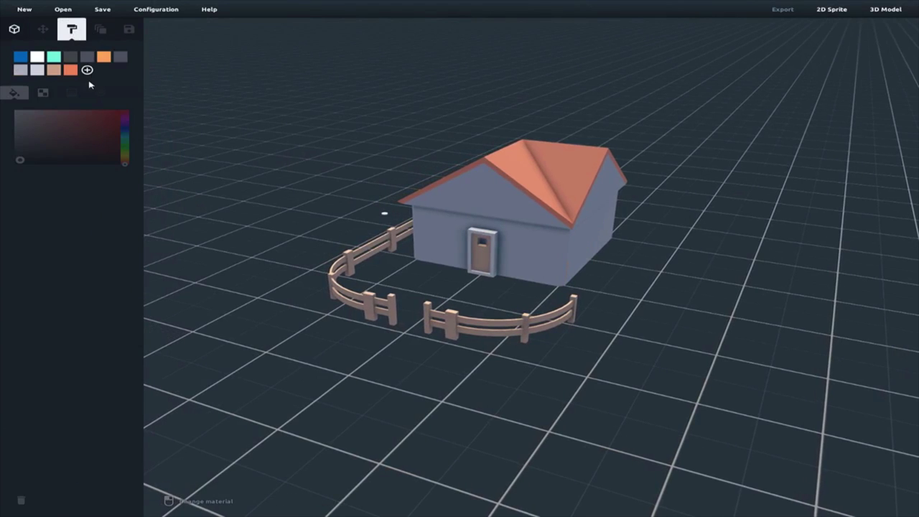
{"action": "scroll", "coordinate": [470, 229], "scroll_direction": "up", "scroll_amount": 5}
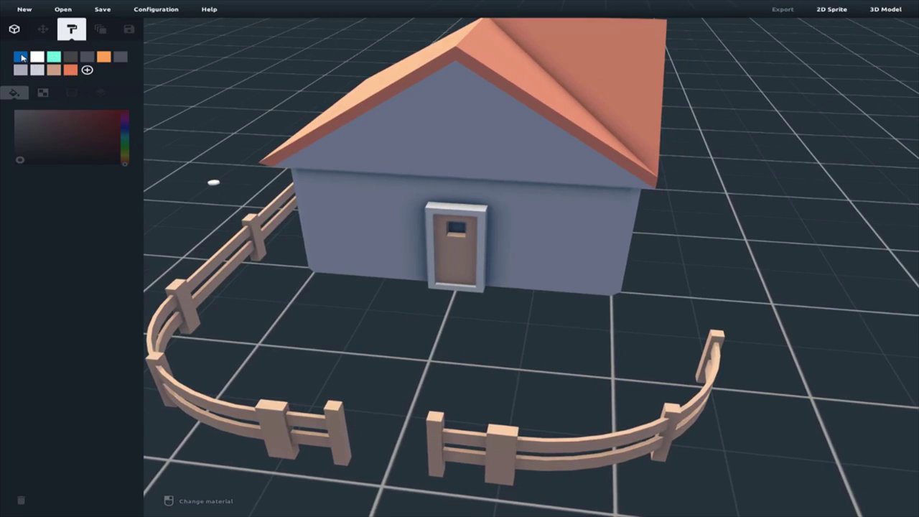
{"action": "left_click", "coordinate": [20, 57]}
{"action": "left_click", "coordinate": [468, 262]}
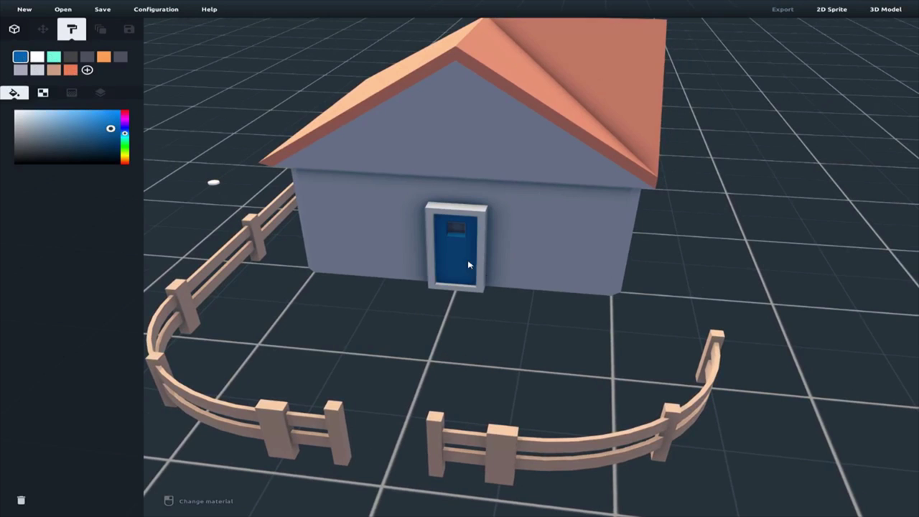
{"action": "right_click_drag", "start_coordinate": [356, 352], "coordinate": [385, 341]}
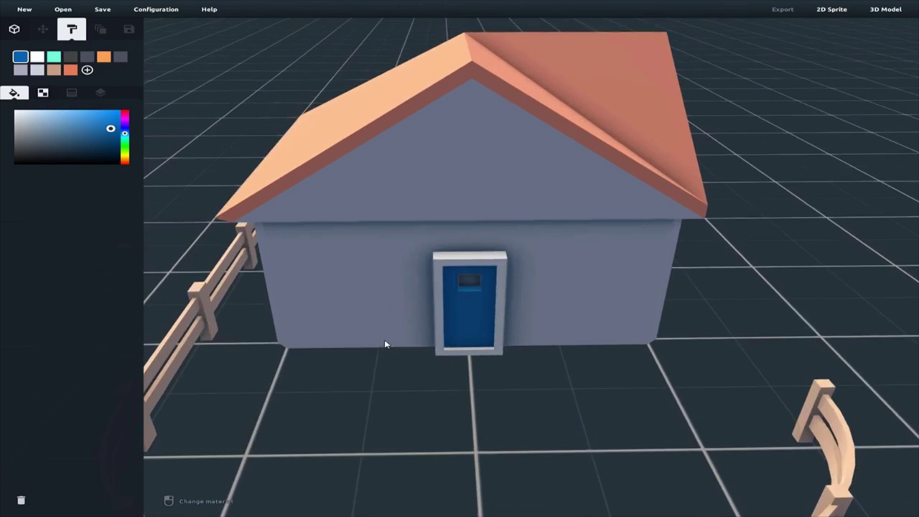
Adjust the depth at which the door sits in the front wall.
{"action": "left_click", "coordinate": [14, 30]}
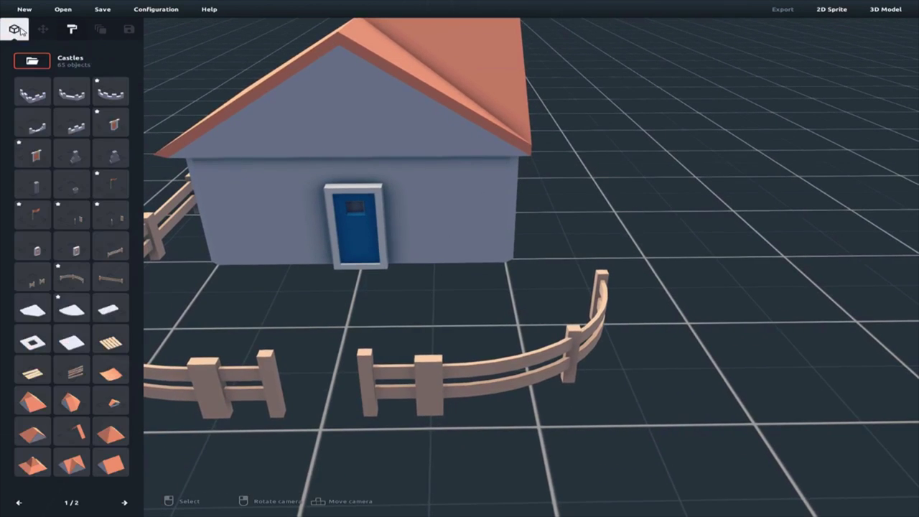
{"action": "left_click", "coordinate": [363, 197]}
{"action": "right_click_drag", "start_coordinate": [365, 195], "coordinate": [430, 196]}
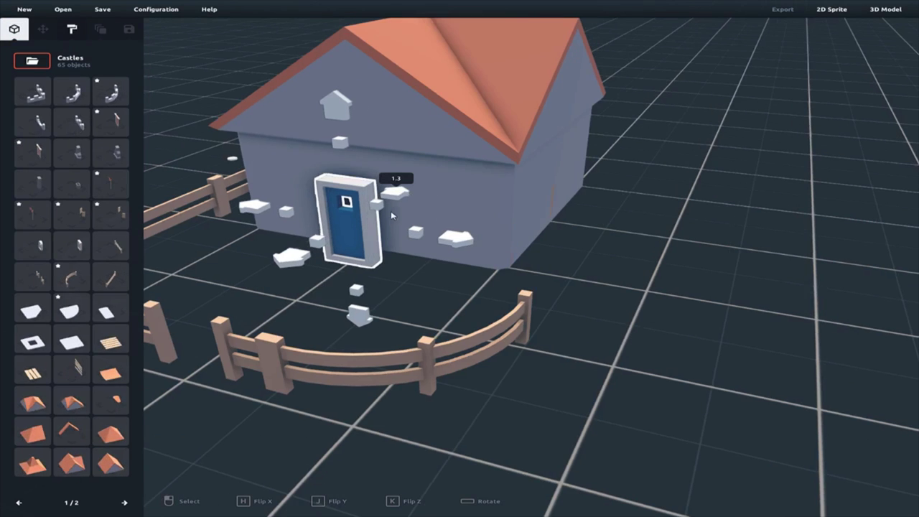
{"action": "left_click", "coordinate": [435, 292]}
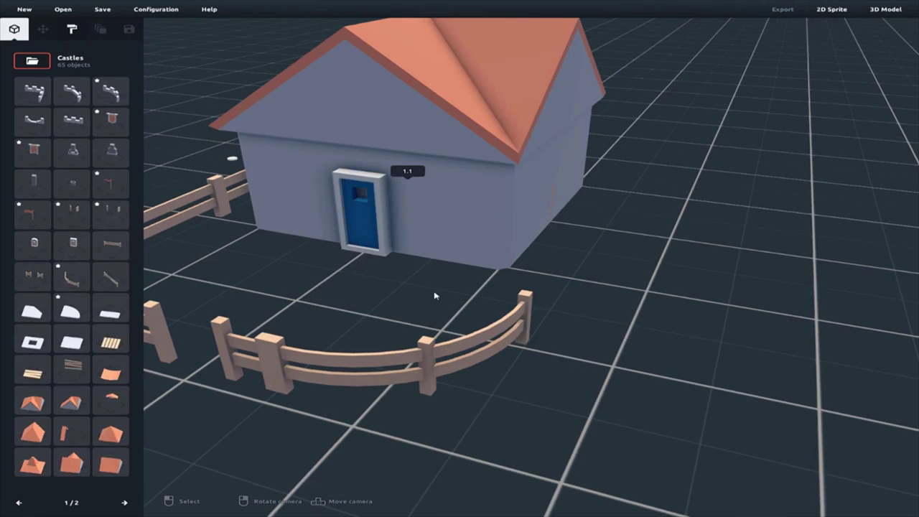
{"action": "right_click_drag", "start_coordinate": [435, 295], "coordinate": [435, 279]}
{"action": "key", "text": "a"}
{"action": "mouse_move", "coordinate": [557, 217]}
{"action": "right_mouse_down"}
{"action": "mouse_move", "coordinate": [431, 230]}
{"action": "mouse_move", "coordinate": [127, 211]}
{"action": "right_mouse_up"}
Paint the house's outer walls and gables with the existing turquoise material.
{"action": "left_click", "coordinate": [71, 29]}
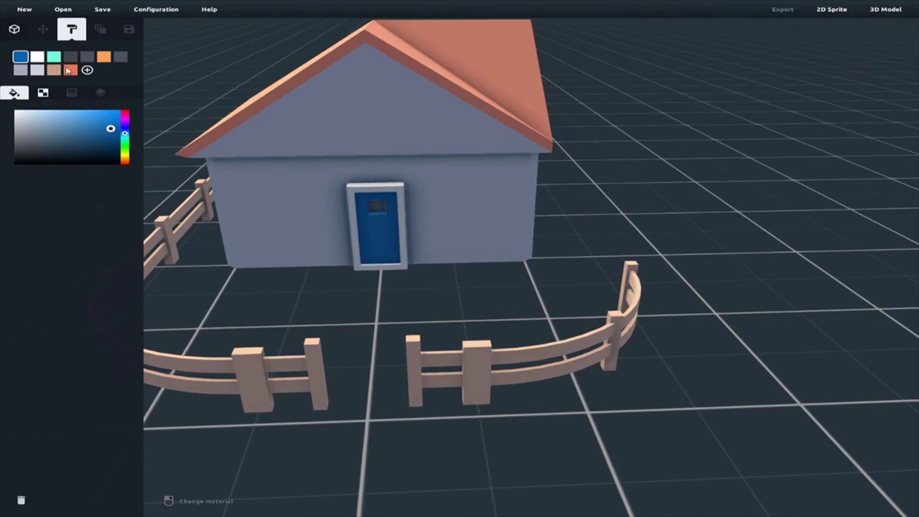
{"action": "left_click", "coordinate": [54, 58]}
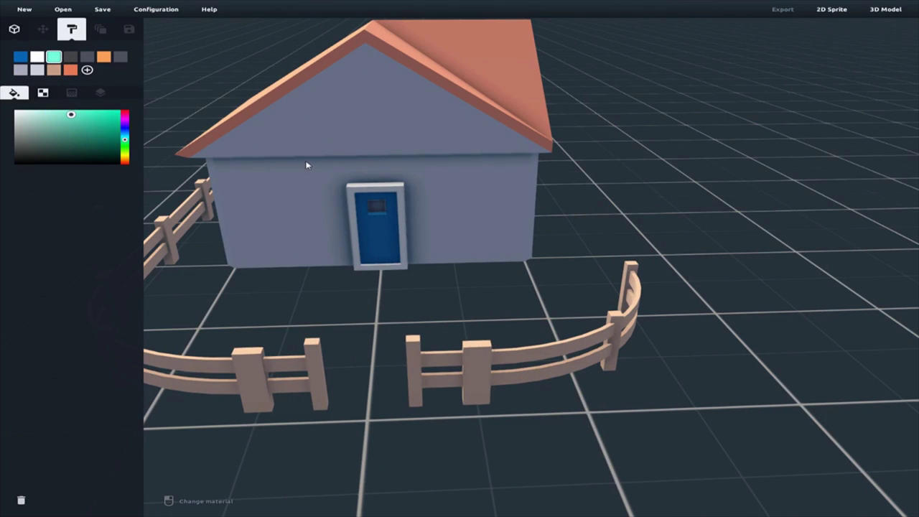
{"action": "left_click", "coordinate": [360, 180]}
{"action": "left_click", "coordinate": [364, 162]}
{"action": "left_click", "coordinate": [432, 194]}
{"action": "mouse_move", "coordinate": [433, 195]}
{"action": "right_mouse_down"}
{"action": "mouse_move", "coordinate": [615, 191]}
{"action": "mouse_move", "coordinate": [715, 205]}
{"action": "right_mouse_up"}
{"action": "left_click", "coordinate": [716, 206]}
{"action": "right_click_drag", "start_coordinate": [816, 227], "coordinate": [763, 261]}
{"action": "left_click", "coordinate": [783, 264]}
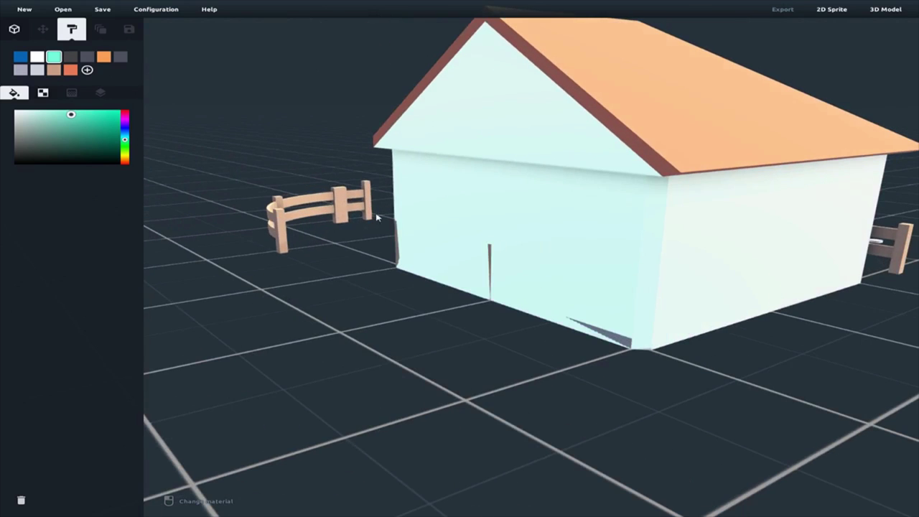
Pull the front-right corner wall out of the house and delete the straight fence section hidden inside.
{"action": "left_click", "coordinate": [15, 29]}
{"action": "left_click", "coordinate": [489, 260]}
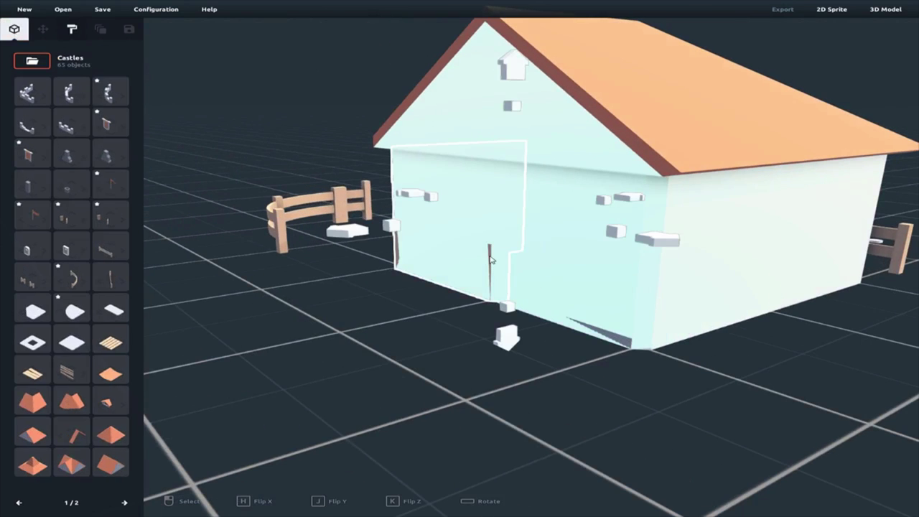
{"action": "left_click_drag", "start_coordinate": [623, 200], "coordinate": [418, 208]}
{"action": "left_click", "coordinate": [432, 256]}
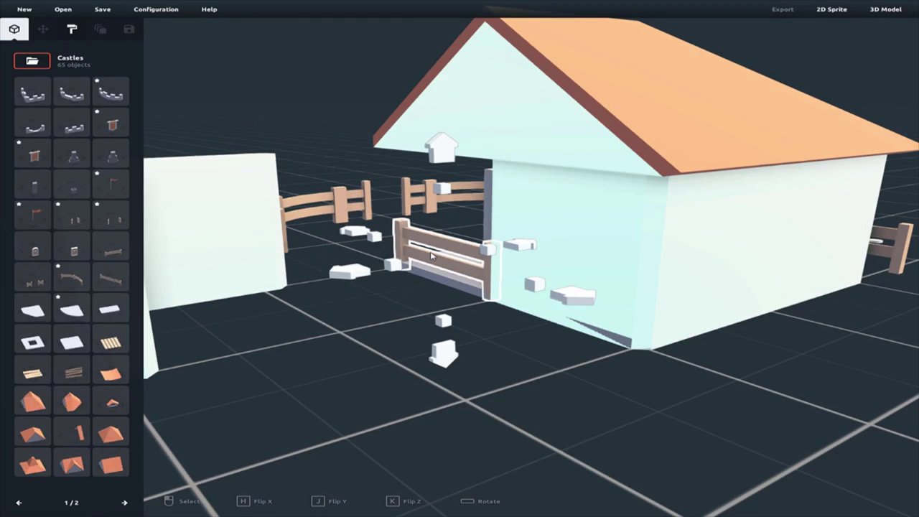
{"action": "key", "text": "Delete"}
Move the pulled-out corner wall by -3.1 to its place at the front-right corner of the house.
{"action": "left_click", "coordinate": [191, 240]}
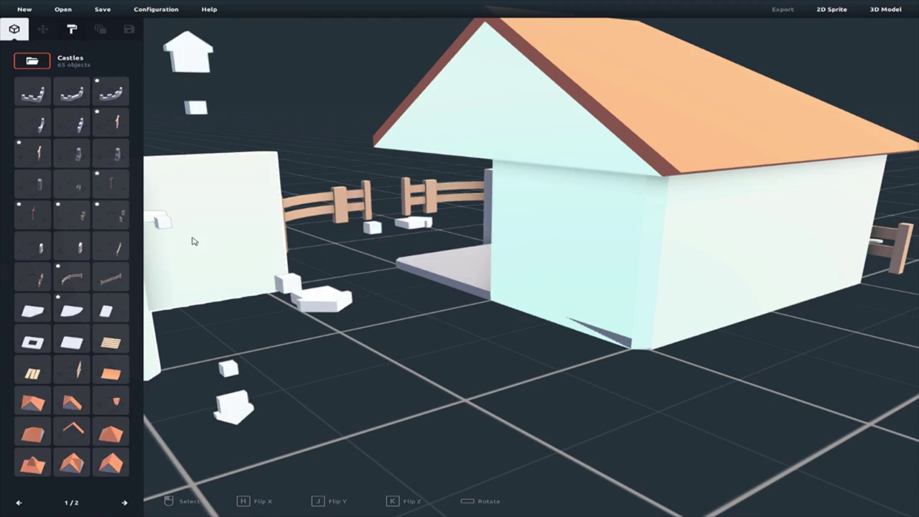
{"action": "left_click_drag", "start_coordinate": [437, 225], "coordinate": [842, 178]}
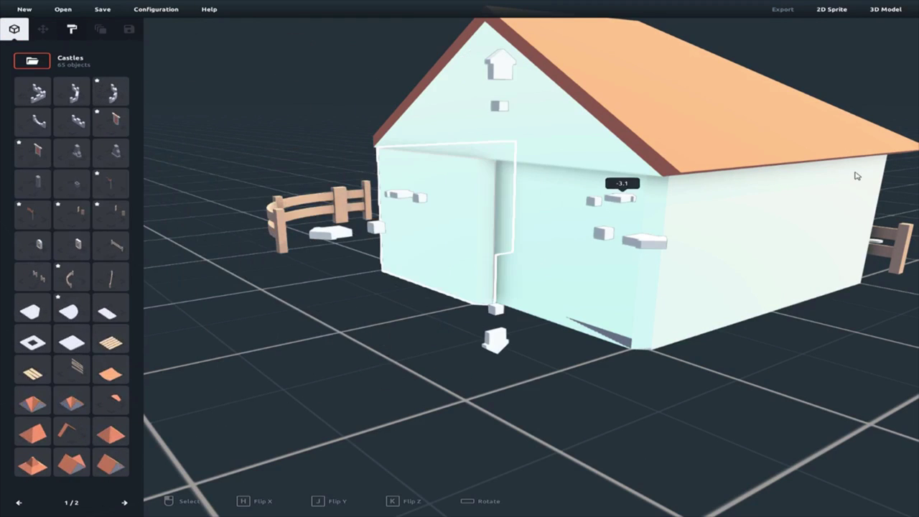
{"action": "left_click", "coordinate": [603, 359]}
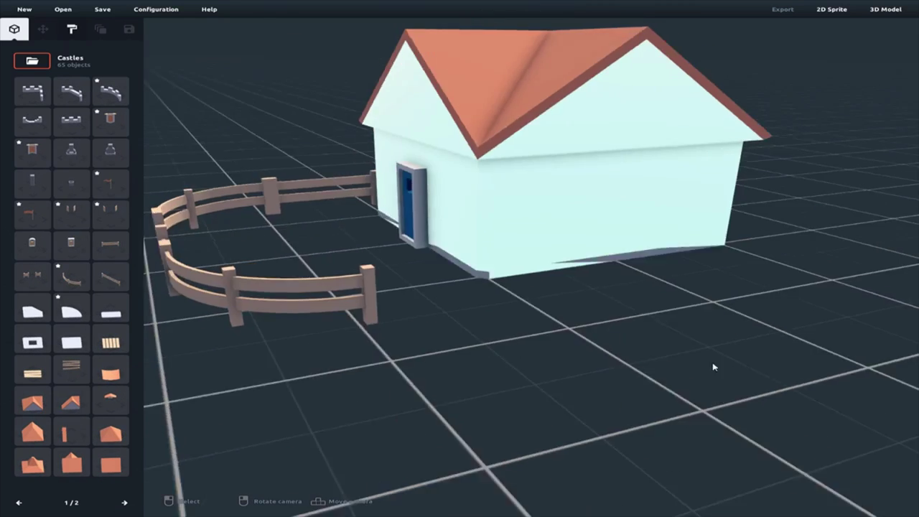
Paint the floor slabs along the base of the house with the same turquoise material as the walls.
{"action": "scroll", "coordinate": [725, 371], "scroll_direction": "up", "scroll_amount": 3}
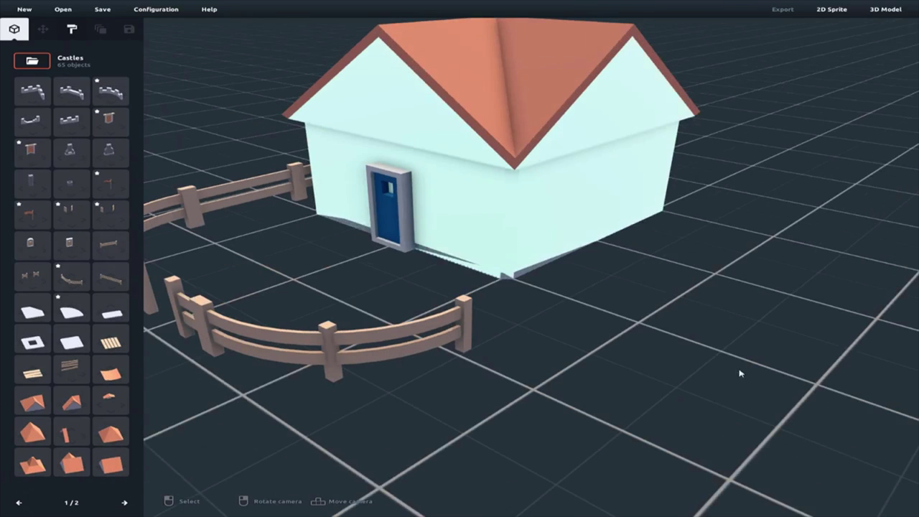
{"action": "left_click", "coordinate": [516, 274]}
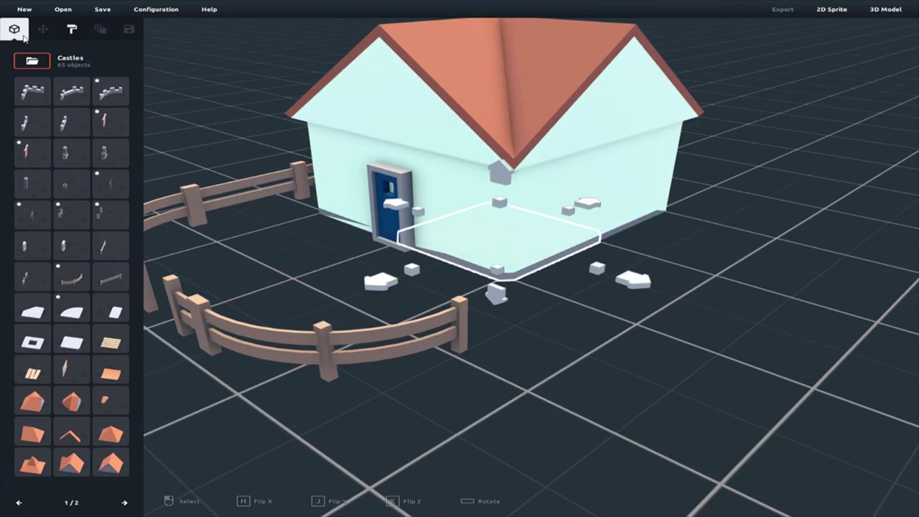
{"action": "left_click", "coordinate": [72, 29]}
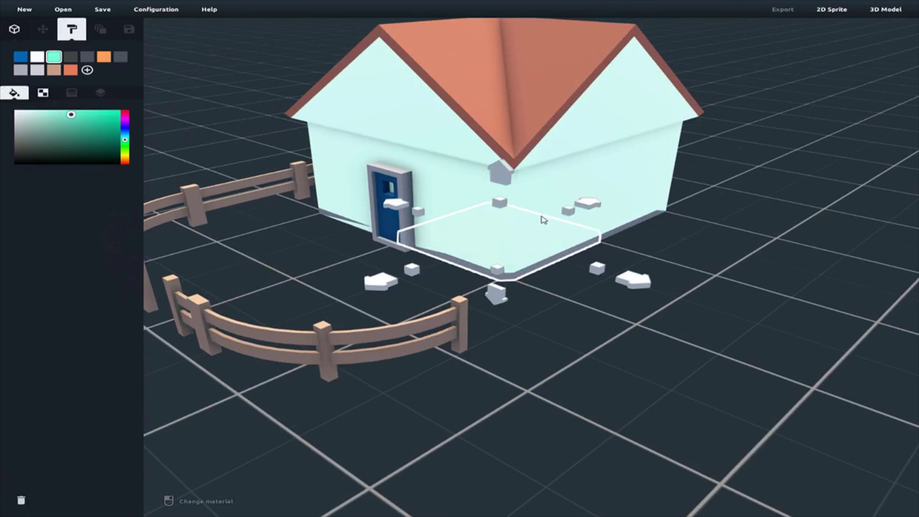
{"action": "left_click", "coordinate": [552, 259]}
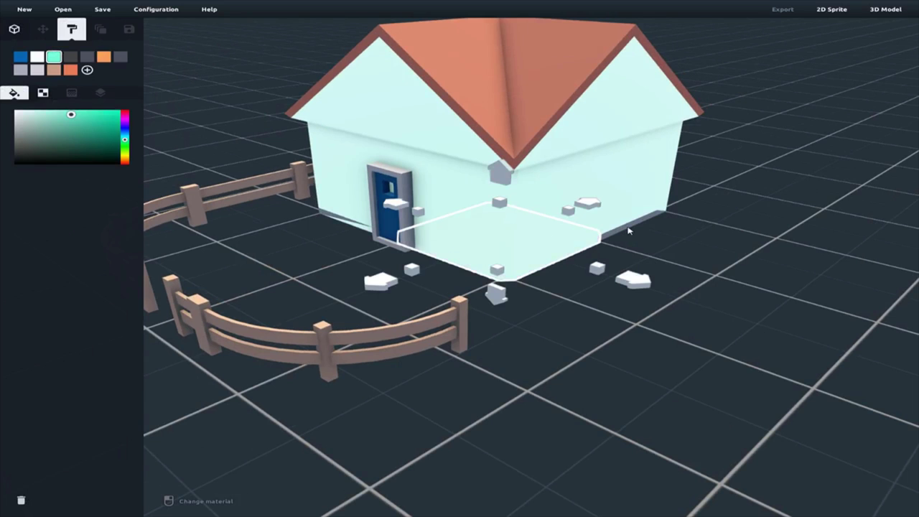
{"action": "right_click_drag", "start_coordinate": [616, 231], "coordinate": [383, 346]}
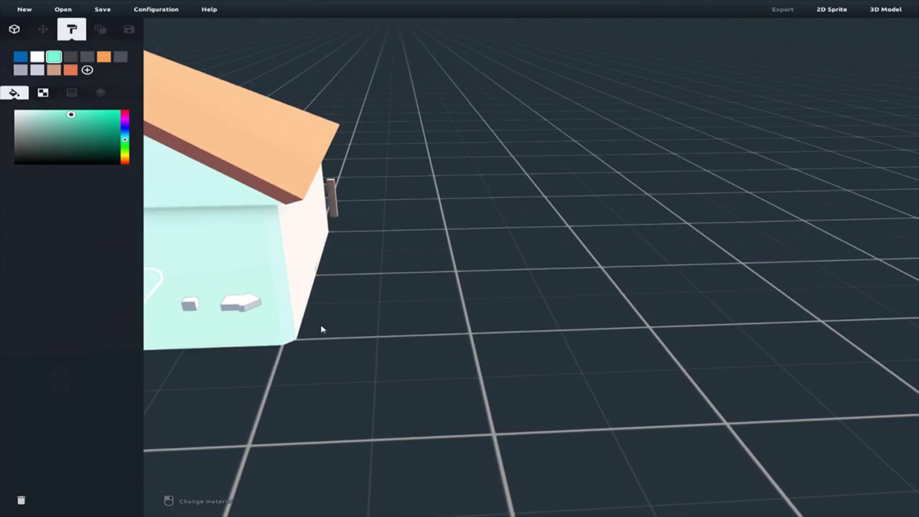
{"action": "right_click_drag", "start_coordinate": [323, 328], "coordinate": [454, 238]}
{"action": "left_click", "coordinate": [444, 274]}
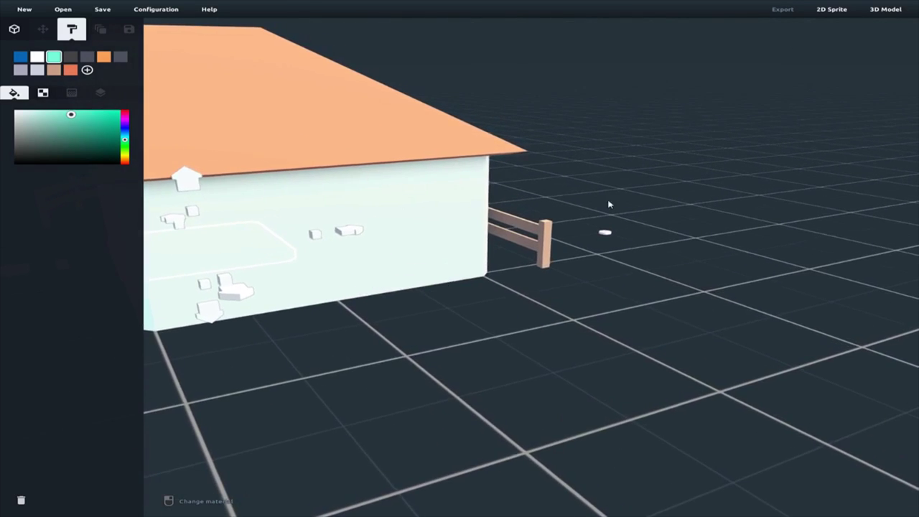
{"action": "right_click_drag", "start_coordinate": [617, 201], "coordinate": [332, 300]}
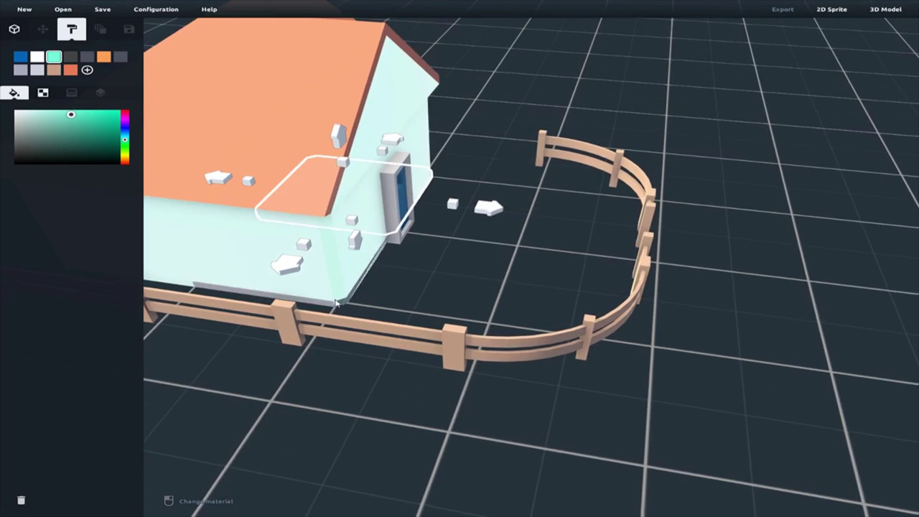
{"action": "left_click", "coordinate": [341, 304]}
Add a new material, set its colour to bright red, and paint the curved fence sections with it.
{"action": "right_click_drag", "start_coordinate": [508, 225], "coordinate": [452, 204]}
{"action": "right_click_drag", "start_coordinate": [529, 172], "coordinate": [499, 170]}
{"action": "right_click_drag", "start_coordinate": [588, 166], "coordinate": [445, 147]}
{"action": "right_click_drag", "start_coordinate": [170, 94], "coordinate": [286, 107]}
{"action": "left_click", "coordinate": [87, 69]}
{"action": "left_click", "coordinate": [90, 71]}
{"action": "left_click_drag", "start_coordinate": [108, 130], "coordinate": [141, 107]}
{"action": "left_click", "coordinate": [228, 246]}
{"action": "left_click", "coordinate": [374, 346]}
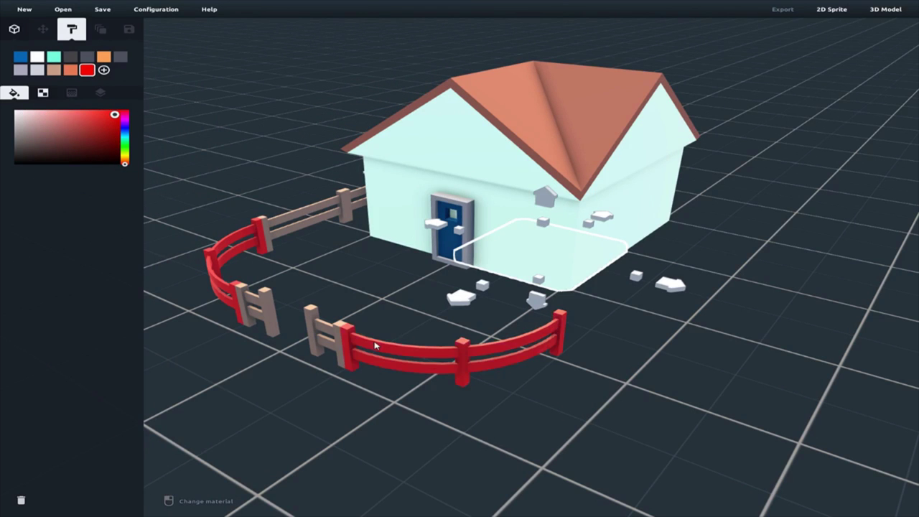
Paint the straight fence sections and the short gate-side pieces with the red material.
{"action": "left_click", "coordinate": [303, 210]}
{"action": "right_click_drag", "start_coordinate": [327, 221], "coordinate": [325, 219]}
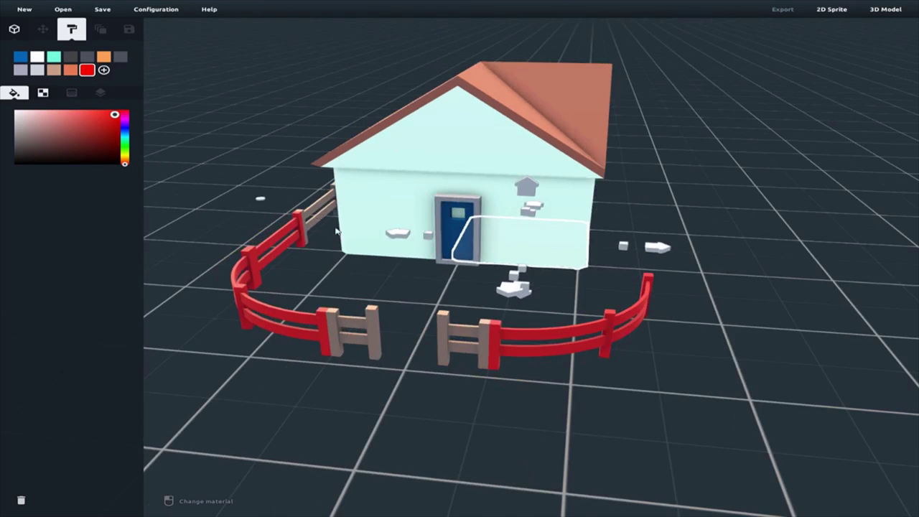
{"action": "left_click", "coordinate": [334, 229]}
{"action": "left_click", "coordinate": [353, 339]}
{"action": "right_click_drag", "start_coordinate": [580, 289], "coordinate": [630, 219]}
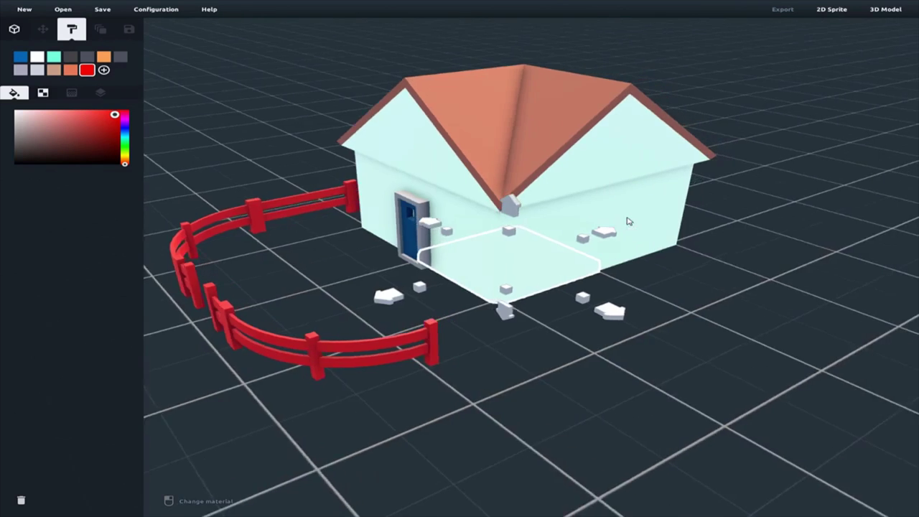
Add another material with a brick texture and apply it to the roof.
{"action": "left_click", "coordinate": [106, 71]}
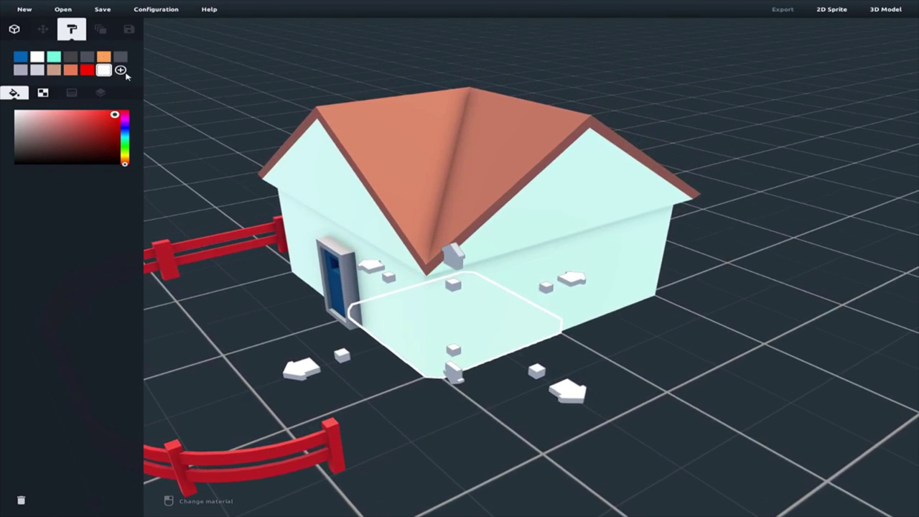
{"action": "left_click", "coordinate": [42, 94]}
{"action": "left_click", "coordinate": [78, 121]}
{"action": "left_click", "coordinate": [332, 130]}
{"action": "right_click_drag", "start_coordinate": [725, 207], "coordinate": [746, 236]}
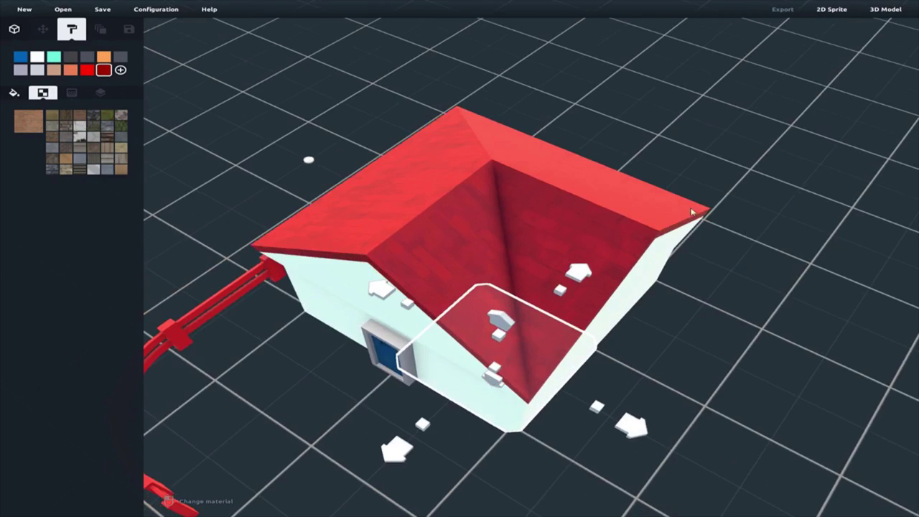
Set the roof material's base colour to white.
{"action": "right_click_drag", "start_coordinate": [646, 199], "coordinate": [623, 159]}
{"action": "left_click", "coordinate": [15, 92]}
{"action": "mouse_move", "coordinate": [107, 138]}
{"action": "left_mouse_down"}
{"action": "mouse_move", "coordinate": [51, 135]}
{"action": "mouse_move", "coordinate": [7, 91]}
{"action": "mouse_move", "coordinate": [110, 109]}
{"action": "mouse_move", "coordinate": [3, 86]}
{"action": "left_mouse_up"}
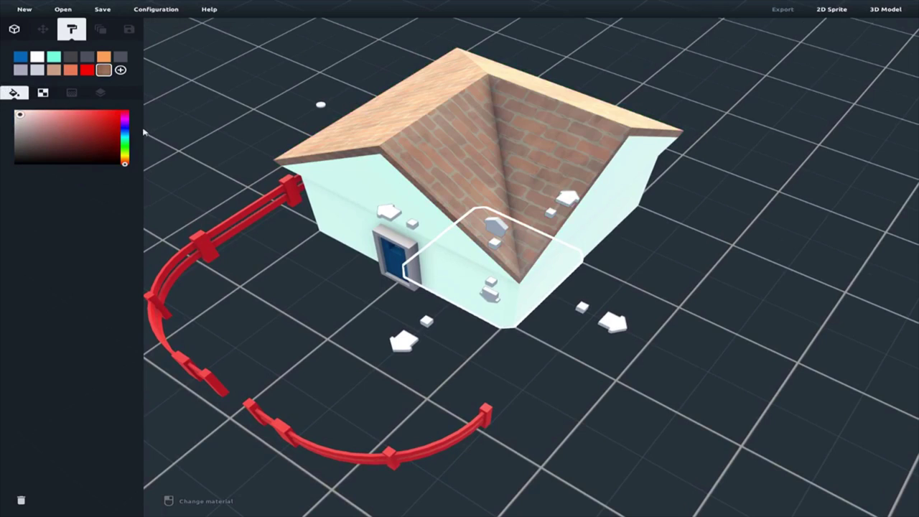
Replace the roof material's brick texture with a brown wood texture.
{"action": "left_click", "coordinate": [43, 92]}
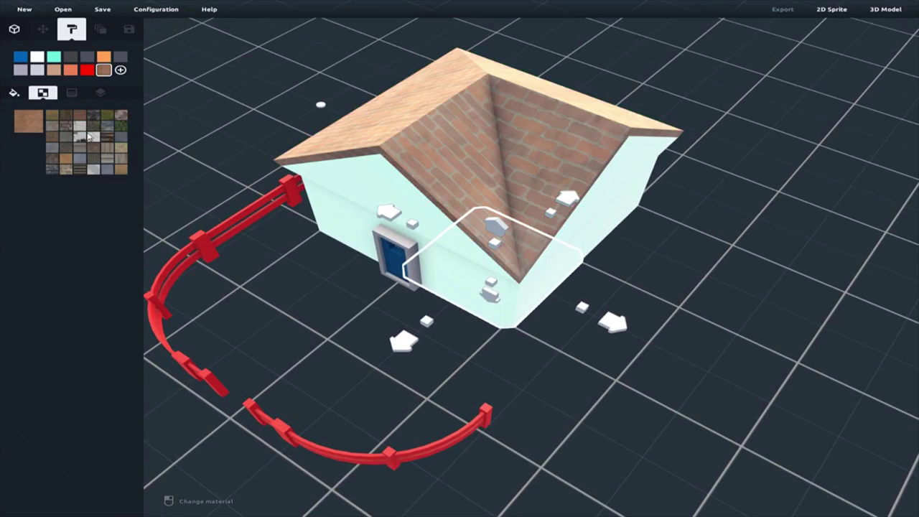
{"action": "left_click", "coordinate": [53, 120]}
{"action": "left_click", "coordinate": [66, 117]}
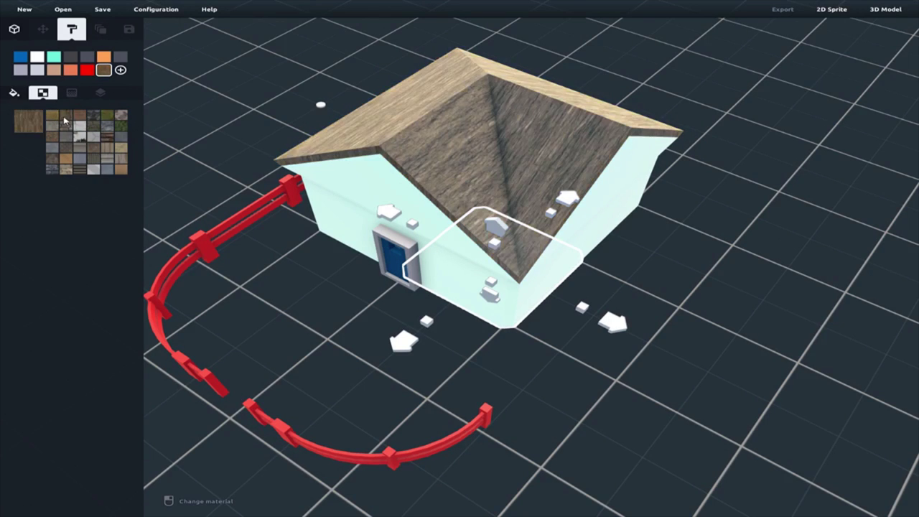
Try brick, camouflage and grass textures on the roof material.
{"action": "left_click", "coordinate": [80, 117]}
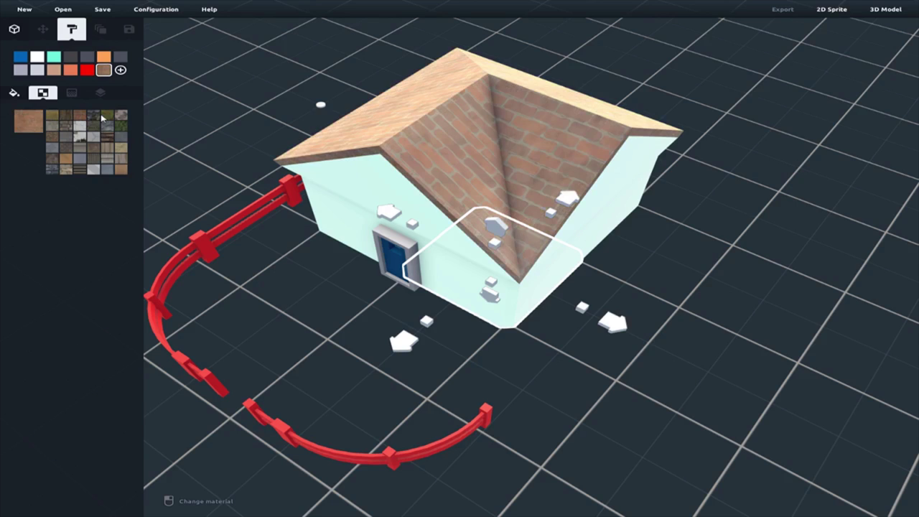
{"action": "left_click", "coordinate": [100, 119]}
{"action": "left_click", "coordinate": [107, 118]}
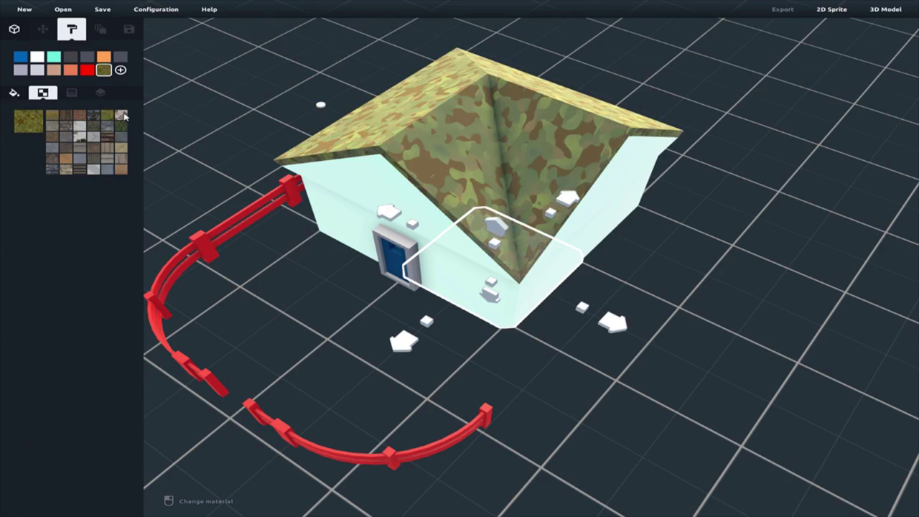
{"action": "left_click", "coordinate": [122, 116]}
{"action": "left_click", "coordinate": [118, 127]}
{"action": "left_click", "coordinate": [100, 125]}
{"action": "left_click", "coordinate": [119, 127]}
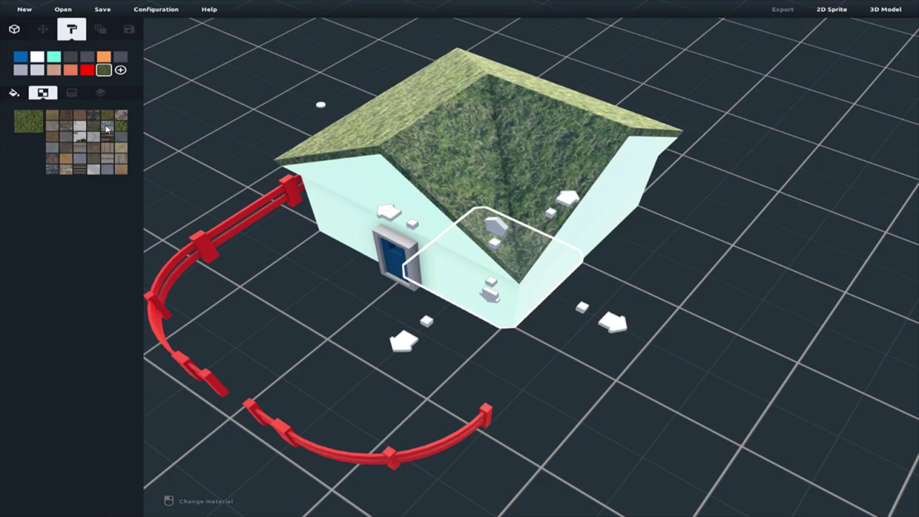
Try further textures on the roof material, including light wood grains.
{"action": "left_click", "coordinate": [94, 127]}
{"action": "left_click", "coordinate": [81, 126]}
{"action": "left_click", "coordinate": [81, 136]}
{"action": "left_click", "coordinate": [66, 148]}
{"action": "left_click", "coordinate": [62, 155]}
{"action": "left_click", "coordinate": [54, 161]}
{"action": "left_click", "coordinate": [67, 161]}
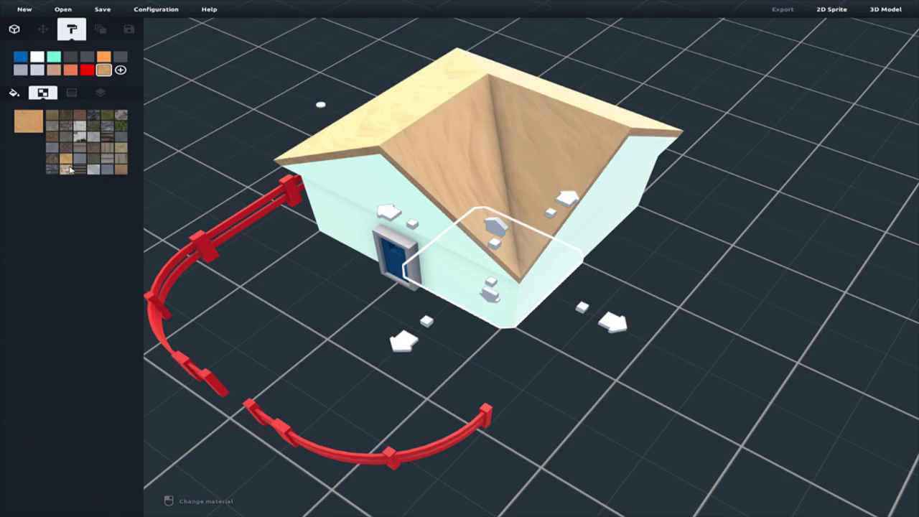
{"action": "left_click", "coordinate": [91, 171]}
{"action": "left_click", "coordinate": [92, 170]}
{"action": "left_click", "coordinate": [124, 170]}
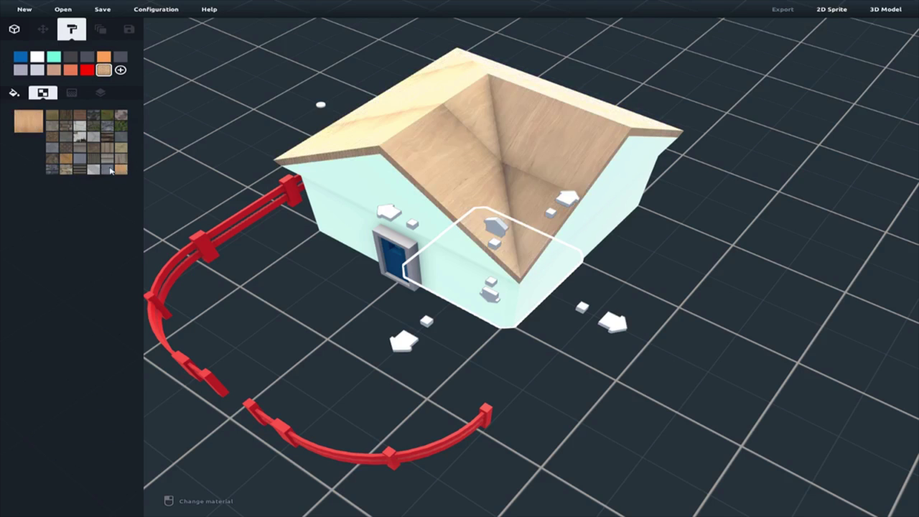
Try the remaining textures on the roof material, up to the grey stone-brick one.
{"action": "left_click", "coordinate": [93, 170]}
{"action": "left_click", "coordinate": [107, 160]}
{"action": "left_click", "coordinate": [95, 168]}
{"action": "left_click", "coordinate": [79, 170]}
{"action": "left_click", "coordinate": [66, 170]}
{"action": "left_click", "coordinate": [53, 171]}
{"action": "scroll", "coordinate": [396, 104], "scroll_direction": "down", "scroll_amount": 2}
{"action": "right_click_drag", "start_coordinate": [396, 104], "coordinate": [410, 99]}
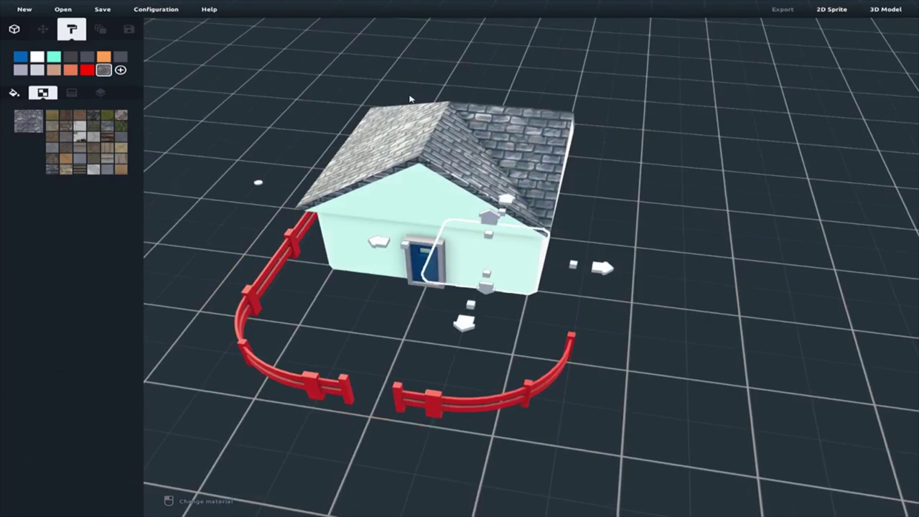
Give the roof material the white hexagonal tile texture.
{"action": "left_click", "coordinate": [80, 127]}
{"action": "right_click_drag", "start_coordinate": [471, 116], "coordinate": [402, 118]}
{"action": "scroll", "coordinate": [344, 112], "scroll_direction": "up", "scroll_amount": 3}
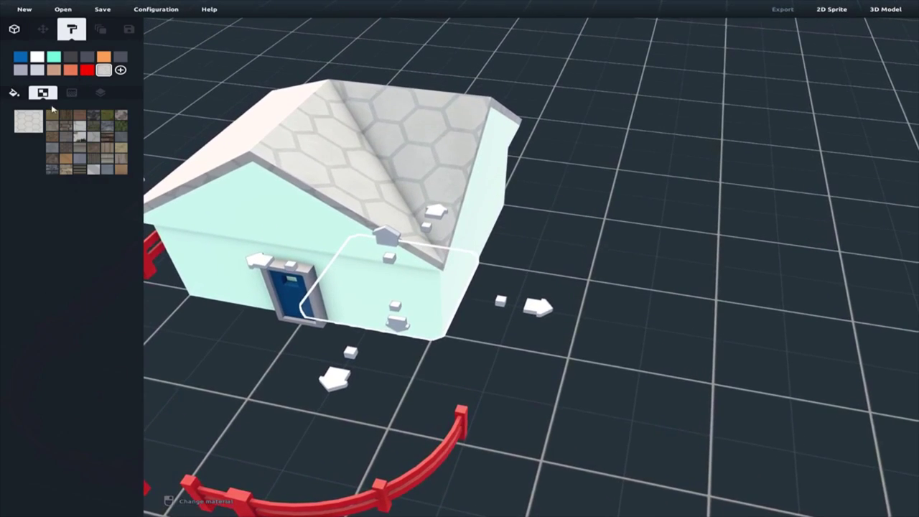
Set the roof material's base colour to a dark greyish blue.
{"action": "left_click", "coordinate": [22, 97]}
{"action": "left_click", "coordinate": [125, 128]}
{"action": "mouse_move", "coordinate": [113, 117]}
{"action": "left_mouse_down"}
{"action": "mouse_move", "coordinate": [129, 108]}
{"action": "mouse_move", "coordinate": [86, 125]}
{"action": "mouse_move", "coordinate": [68, 147]}
{"action": "mouse_move", "coordinate": [54, 139]}
{"action": "left_mouse_up"}
{"action": "scroll", "coordinate": [566, 78], "scroll_direction": "down", "scroll_amount": 5}
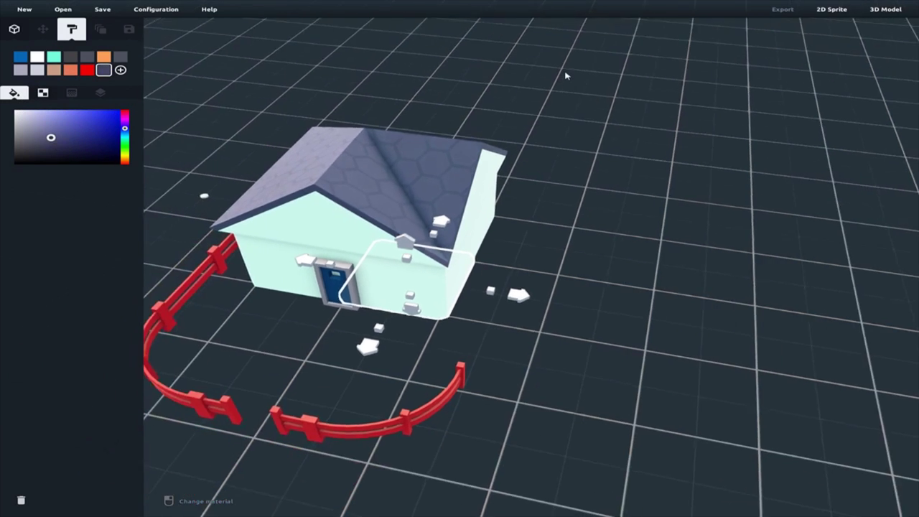
{"action": "right_click_drag", "start_coordinate": [567, 76], "coordinate": [615, 83]}
{"action": "key", "text": "w"}
{"action": "key", "text": "a"}
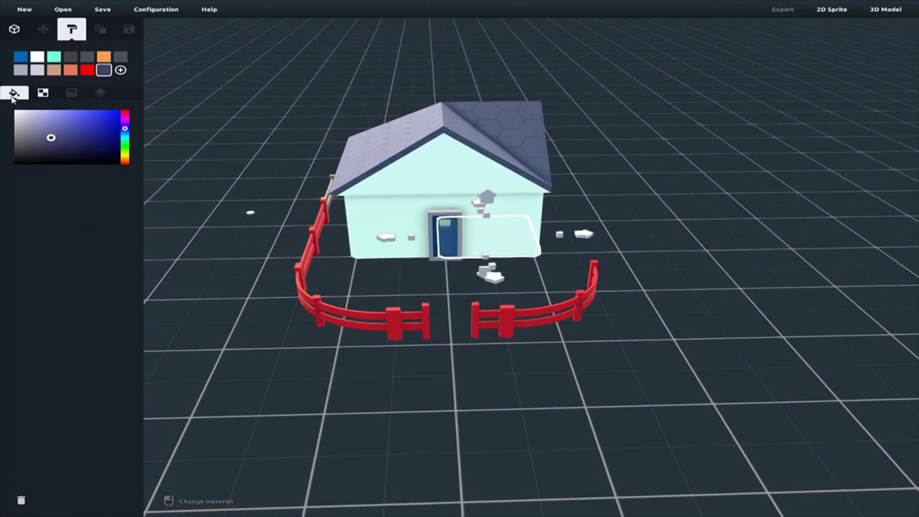
{"action": "left_click", "coordinate": [43, 93]}
Place a hanging banner from the Castles parts on the front wall beside the door, rotated to face outward.
{"action": "left_click", "coordinate": [14, 29]}
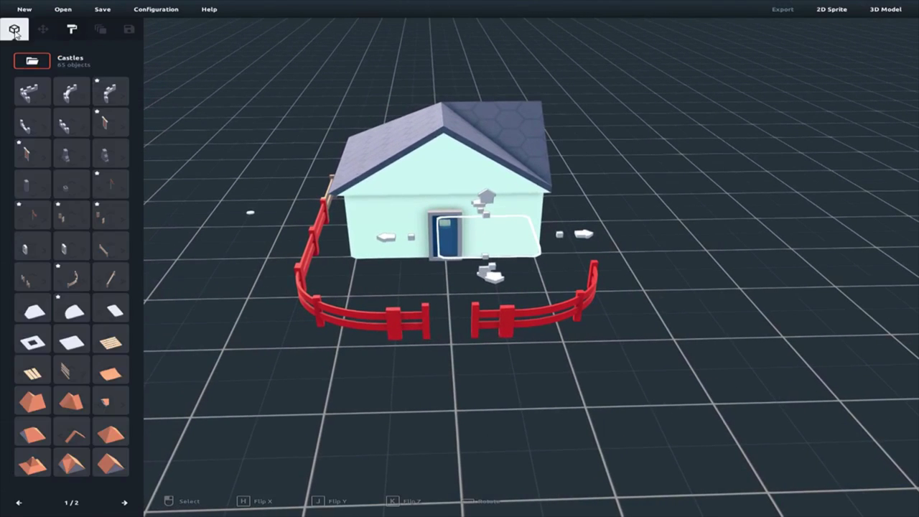
{"action": "left_click", "coordinate": [85, 96]}
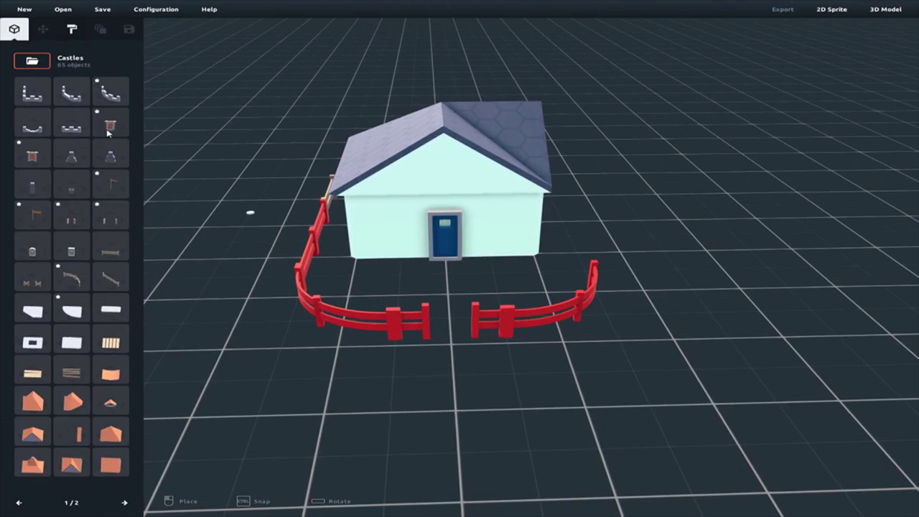
{"action": "left_click", "coordinate": [423, 281]}
{"action": "left_click", "coordinate": [361, 237]}
{"action": "key", "text": "space"}
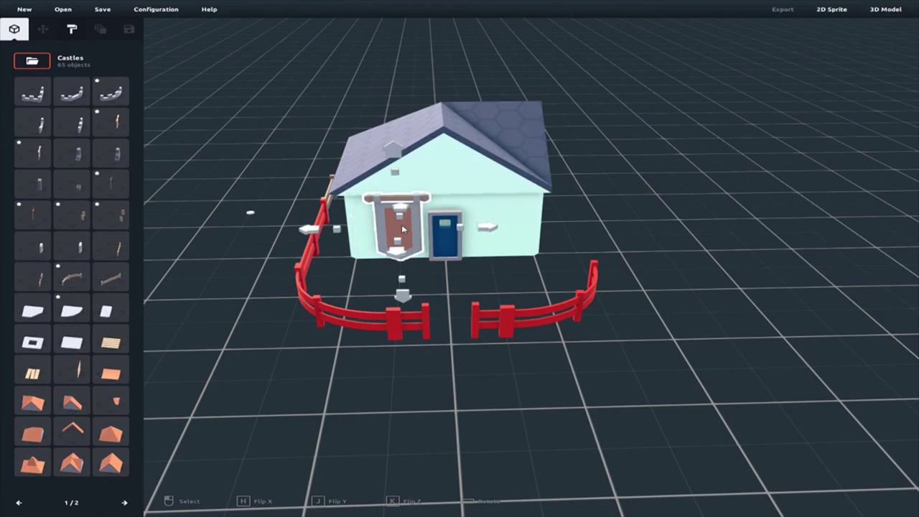
{"action": "left_click", "coordinate": [693, 257]}
{"action": "right_click_drag", "start_coordinate": [712, 254], "coordinate": [671, 215]}
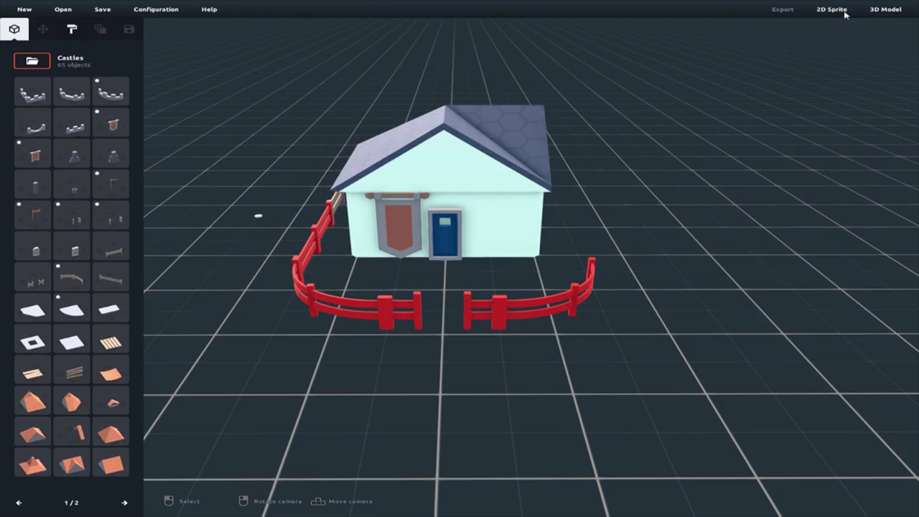
Open the 2D sprite export and compare the camera presets, ending on Isometric (45°).
{"action": "left_click", "coordinate": [833, 10]}
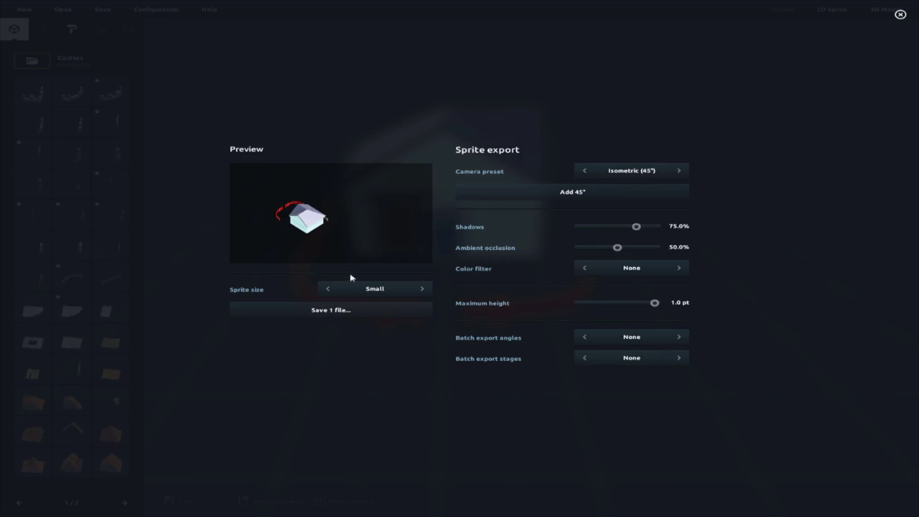
{"action": "left_click", "coordinate": [678, 171]}
{"action": "left_click", "coordinate": [678, 170]}
{"action": "left_click", "coordinate": [678, 171]}
{"action": "left_click", "coordinate": [679, 171]}
{"action": "left_click", "coordinate": [678, 171]}
{"action": "left_click", "coordinate": [678, 171]}
{"action": "left_click", "coordinate": [678, 171]}
{"action": "left_click", "coordinate": [679, 171]}
{"action": "left_click", "coordinate": [679, 171]}
{"action": "left_click", "coordinate": [678, 171]}
{"action": "left_click", "coordinate": [678, 171]}
{"action": "left_click", "coordinate": [679, 171]}
{"action": "left_click", "coordinate": [679, 171]}
{"action": "left_click", "coordinate": [678, 171]}
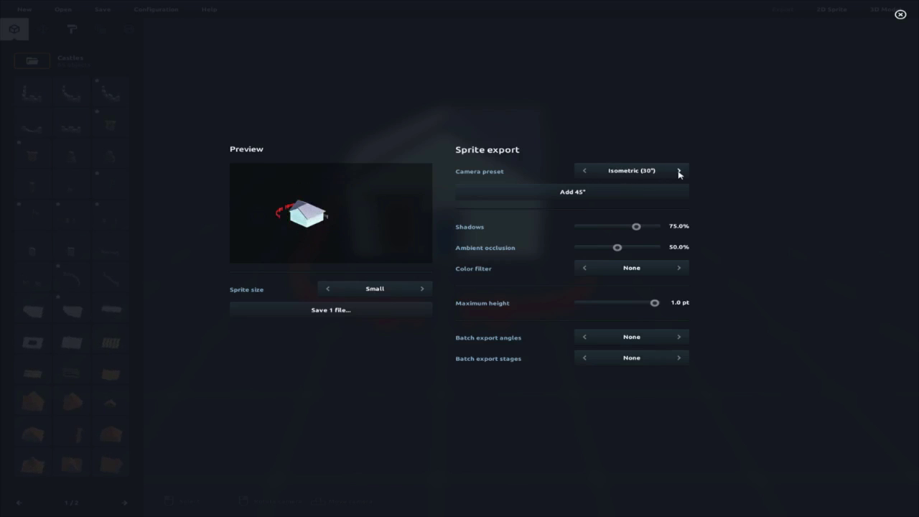
{"action": "left_click", "coordinate": [585, 171]}
Set the sprite's shadows and ambient occlusion to 100% and its color filter to Normal.
{"action": "left_click_drag", "start_coordinate": [637, 228], "coordinate": [823, 223]}
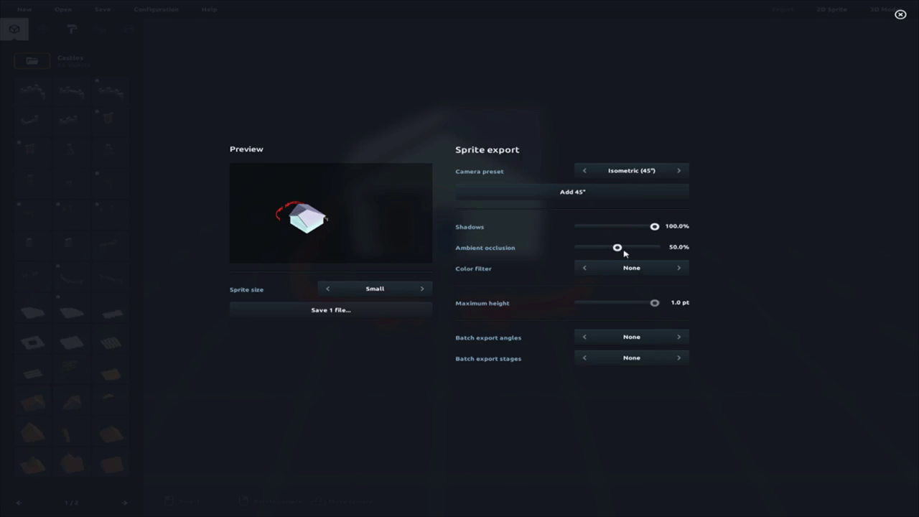
{"action": "left_click_drag", "start_coordinate": [624, 253], "coordinate": [816, 253]}
{"action": "left_click", "coordinate": [678, 268]}
{"action": "left_click", "coordinate": [679, 268]}
{"action": "left_click", "coordinate": [678, 268]}
{"action": "left_click", "coordinate": [678, 268]}
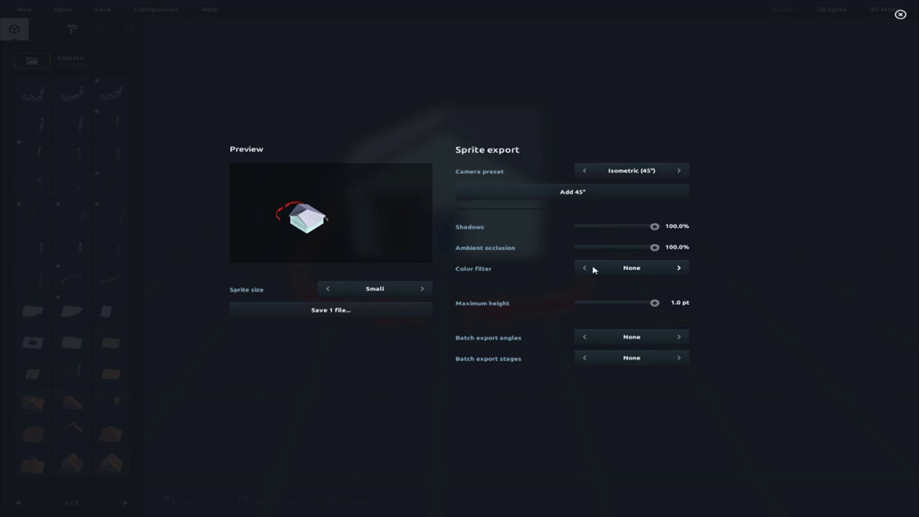
{"action": "left_click", "coordinate": [586, 268]}
{"action": "left_click", "coordinate": [678, 269]}
{"action": "left_click", "coordinate": [679, 269]}
{"action": "left_click", "coordinate": [679, 268]}
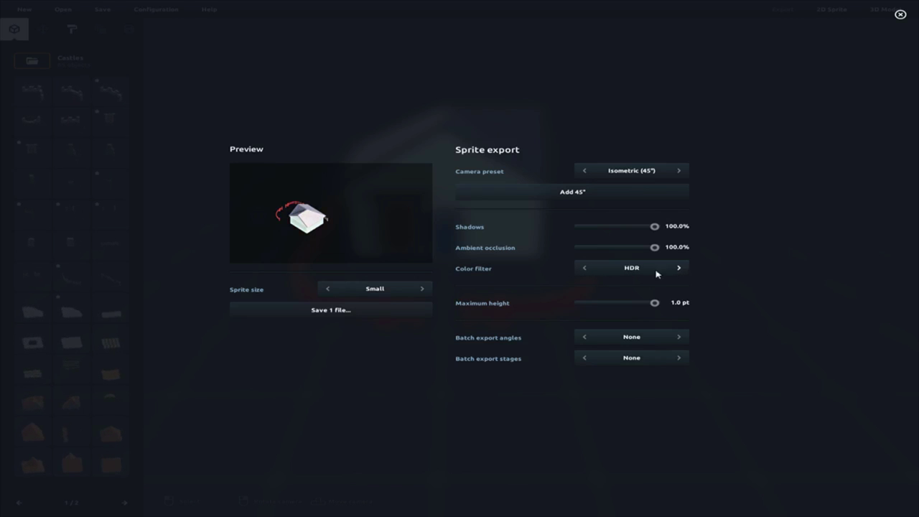
{"action": "left_click", "coordinate": [586, 269]}
{"action": "left_click", "coordinate": [587, 269]}
{"action": "left_click", "coordinate": [586, 270]}
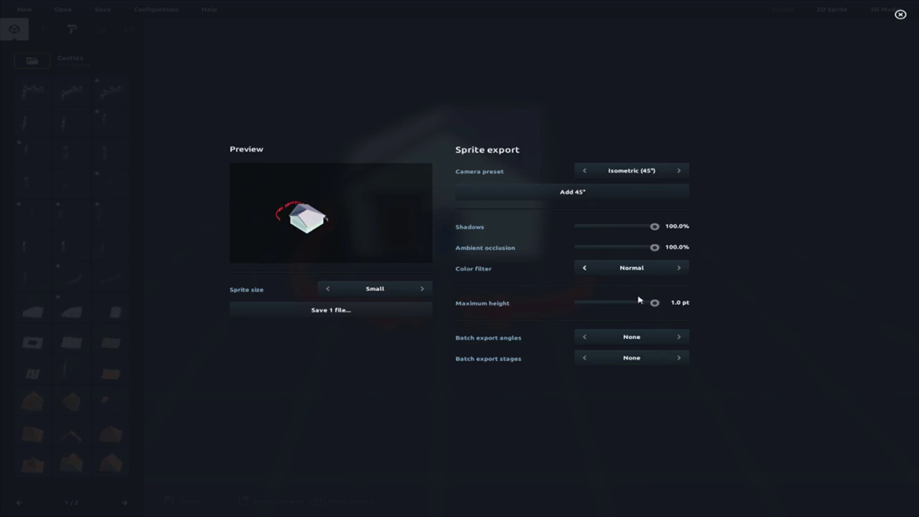
Try a maximum height of 0.0 pt and batch export of all stages, restoring 1.0 pt and None.
{"action": "left_click_drag", "start_coordinate": [652, 304], "coordinate": [349, 296]}
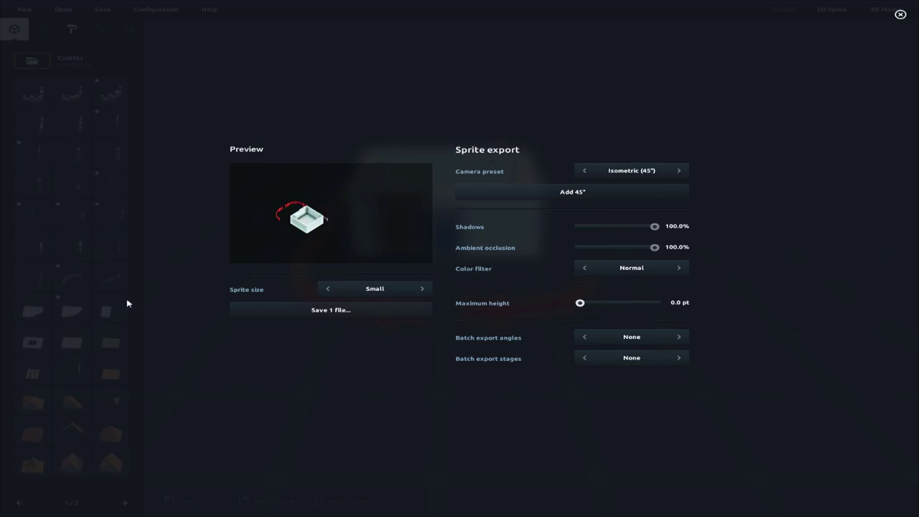
{"action": "left_click_drag", "start_coordinate": [228, 313], "coordinate": [830, 308]}
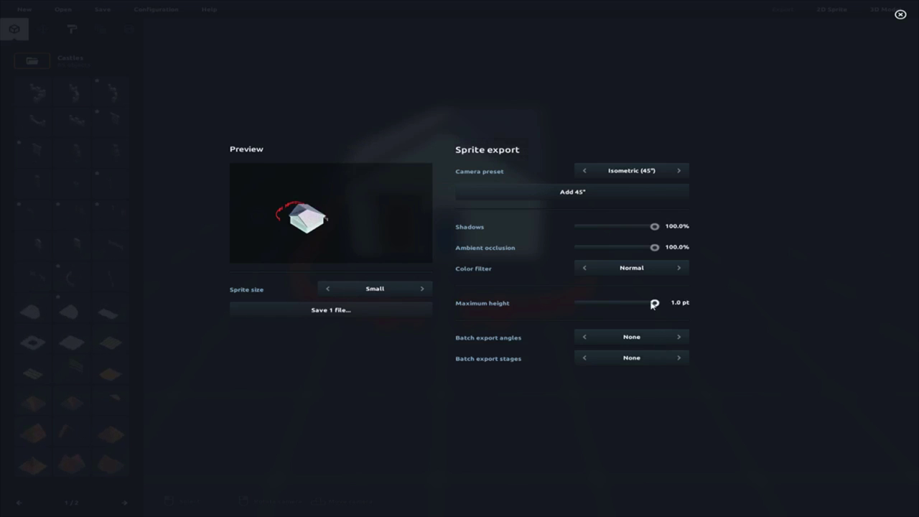
{"action": "left_click", "coordinate": [678, 357]}
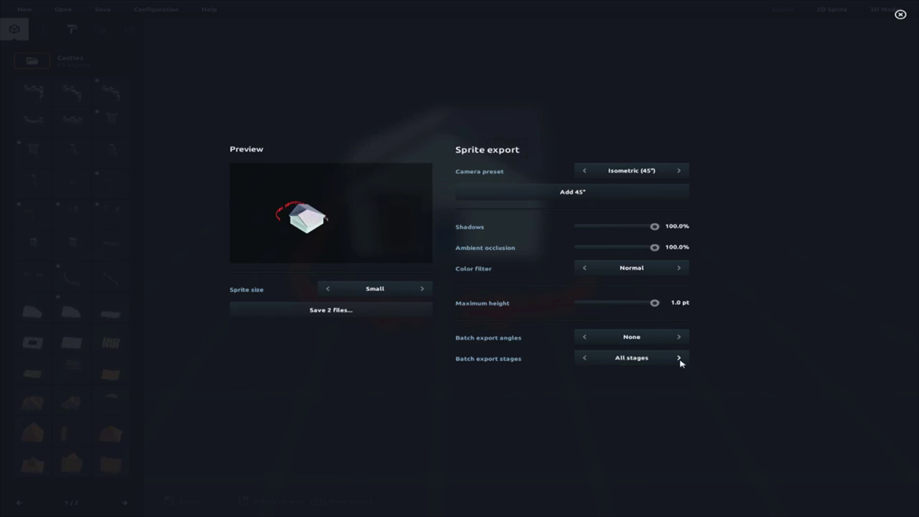
{"action": "left_click", "coordinate": [585, 358]}
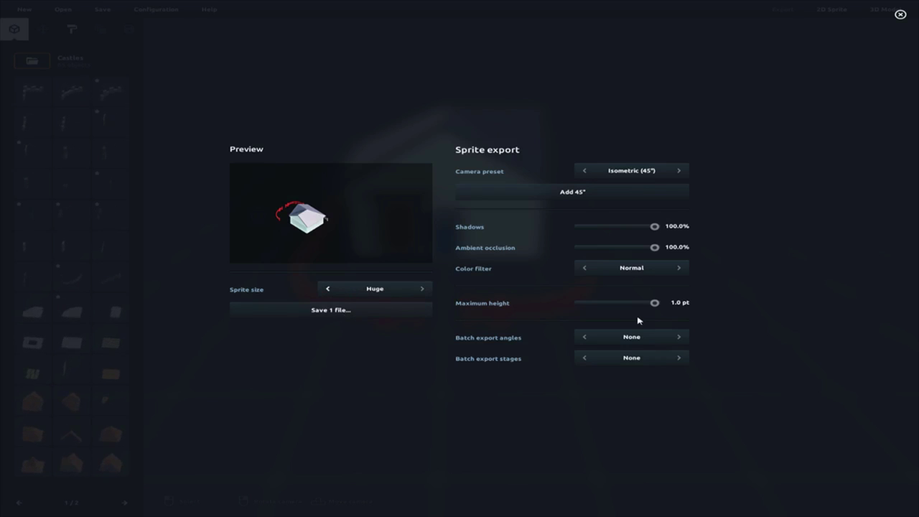
Set the sprite's batch export angles to 4 directions and close the sprite export.
{"action": "left_click", "coordinate": [678, 337]}
{"action": "left_click", "coordinate": [683, 342]}
{"action": "left_click", "coordinate": [683, 341]}
{"action": "left_click", "coordinate": [683, 342]}
{"action": "left_click", "coordinate": [681, 341]}
{"action": "left_click", "coordinate": [682, 341]}
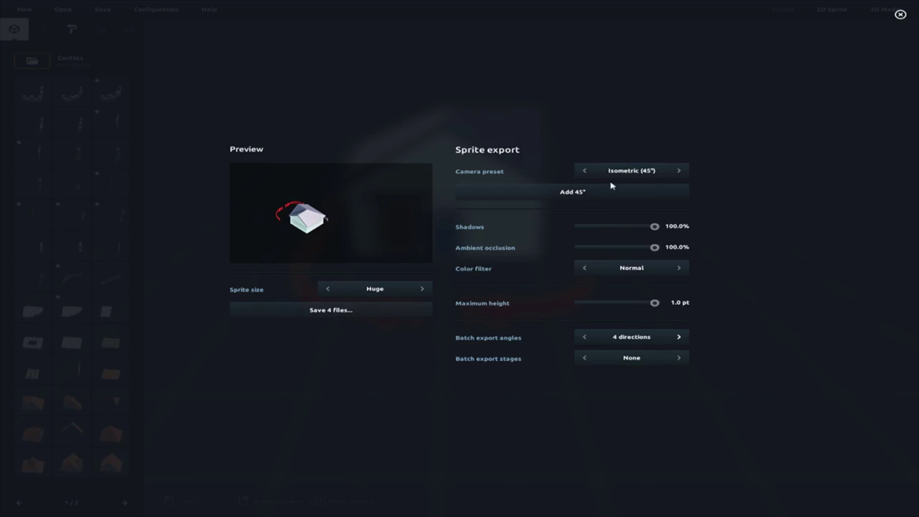
{"action": "left_click", "coordinate": [900, 16]}
Examine the OBJ and FBX formats and the merge-blocks option in the 3D model export, and close it.
{"action": "left_click", "coordinate": [880, 13]}
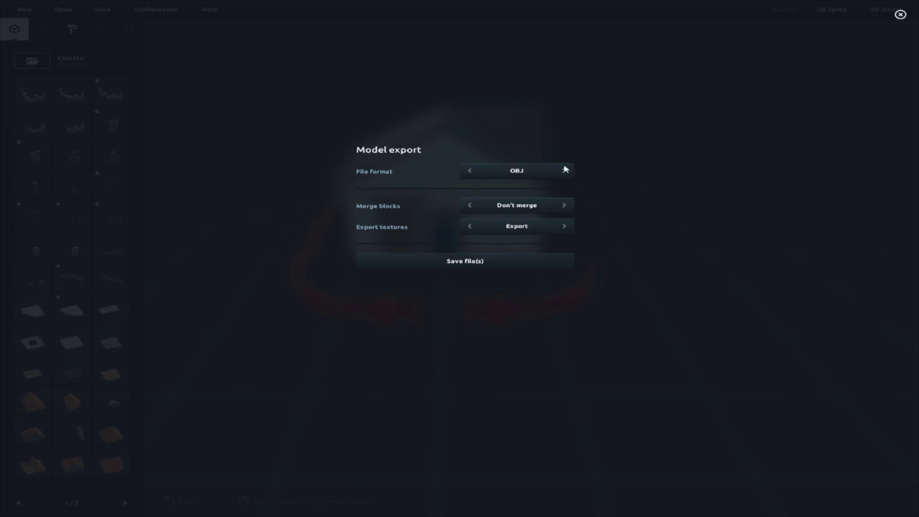
{"action": "left_click", "coordinate": [563, 172]}
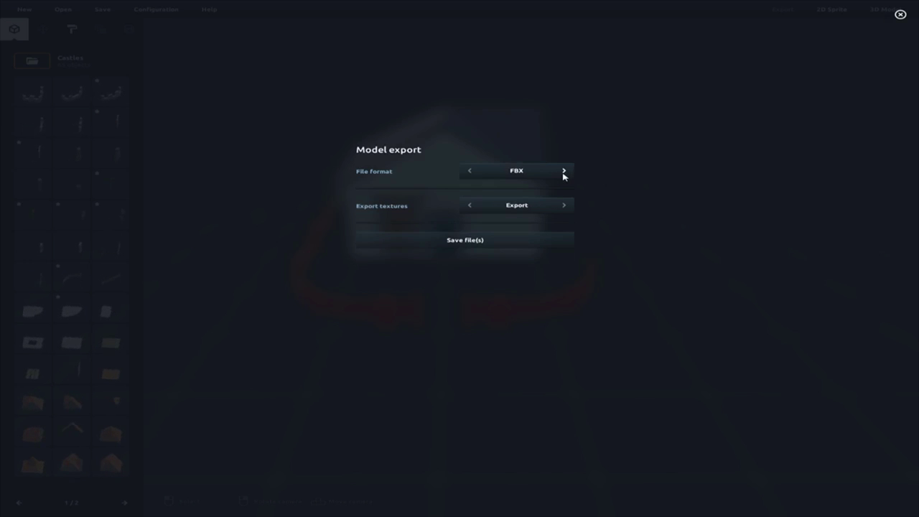
{"action": "left_click", "coordinate": [470, 173]}
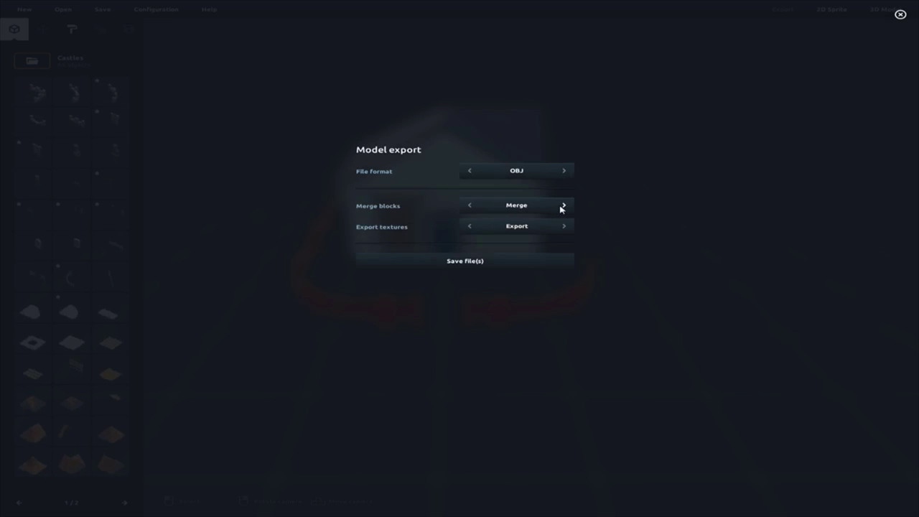
{"action": "left_click", "coordinate": [476, 207]}
{"action": "left_click", "coordinate": [562, 208]}
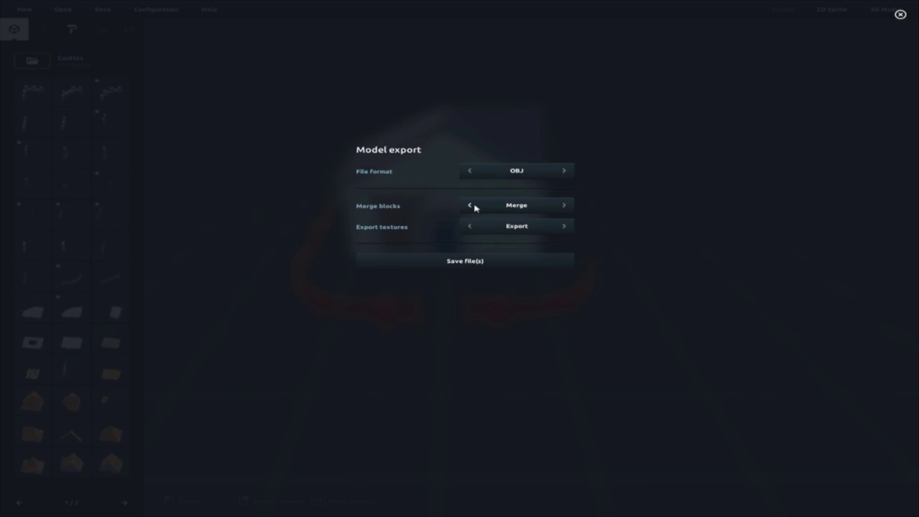
{"action": "left_click", "coordinate": [562, 183]}
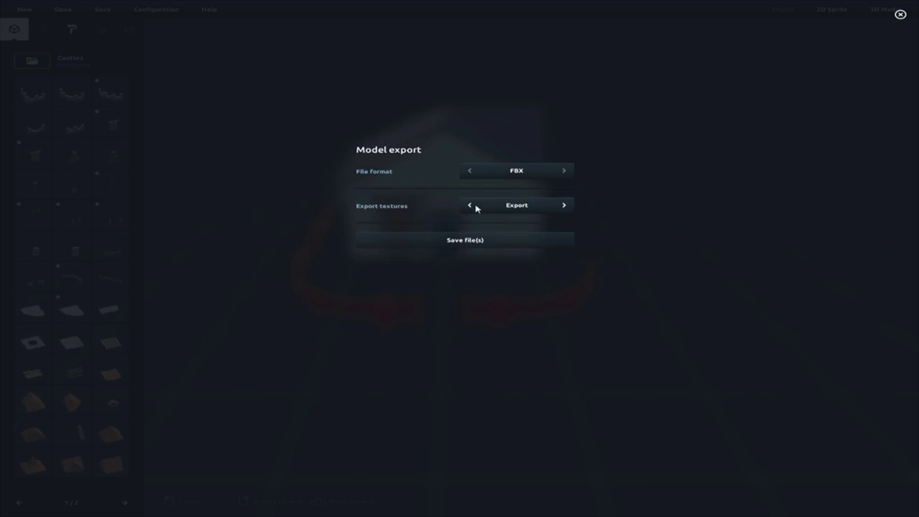
{"action": "left_click", "coordinate": [900, 15]}
Delete the straight fence sections along the side of the house.
{"action": "right_click_drag", "start_coordinate": [786, 162], "coordinate": [870, 178]}
{"action": "key", "text": "a"}
{"action": "key", "text": "w"}
{"action": "key", "text": "s"}
{"action": "key", "text": "d"}
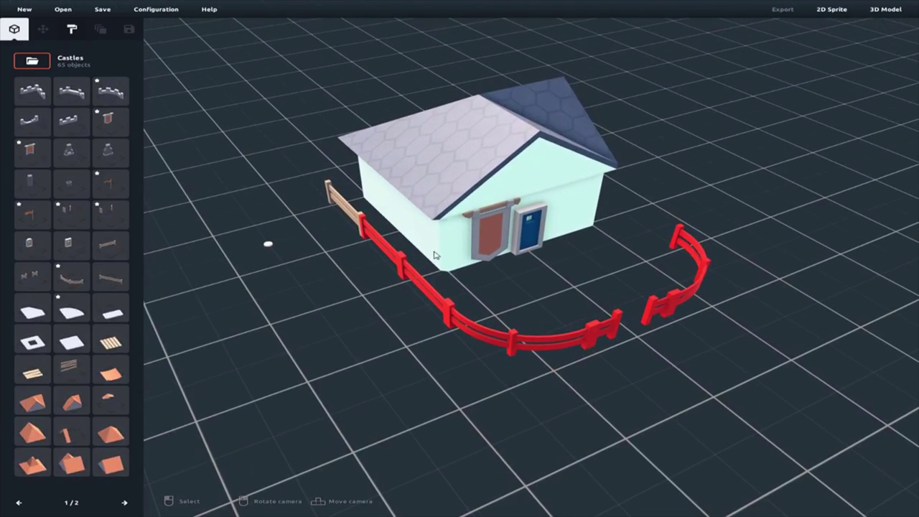
{"action": "left_click", "coordinate": [415, 284]}
{"action": "key", "text": "Delete"}
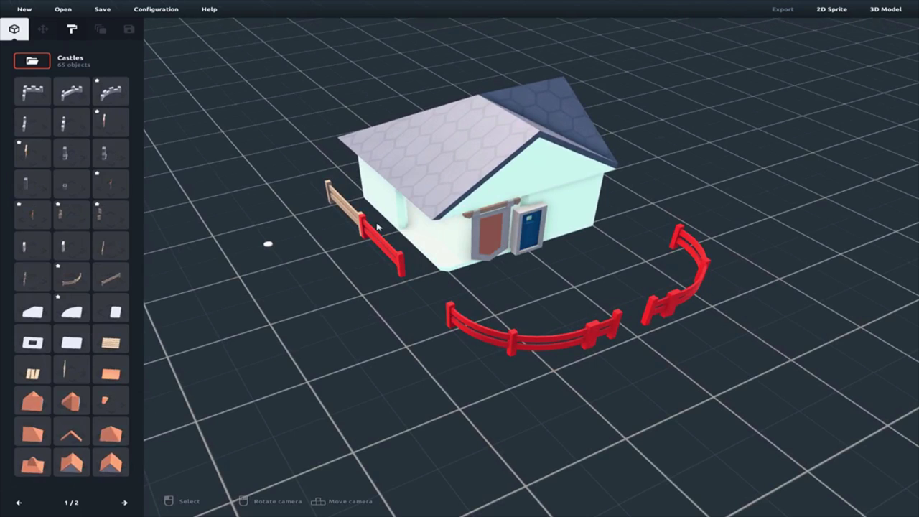
{"action": "left_click", "coordinate": [377, 240]}
{"action": "key", "text": "Delete"}
{"action": "left_click", "coordinate": [362, 224]}
{"action": "key", "text": "Delete"}
Delete the roof, door, banner and front parts of the house.
{"action": "left_click", "coordinate": [511, 185]}
{"action": "key", "text": "Delete"}
{"action": "left_click", "coordinate": [561, 197]}
{"action": "key", "text": "Delete"}
{"action": "left_click", "coordinate": [532, 220]}
{"action": "key", "text": "Delete"}
{"action": "left_click", "coordinate": [497, 232]}
{"action": "key", "text": "Delete"}
{"action": "left_click", "coordinate": [412, 203]}
{"action": "key", "text": "Delete"}
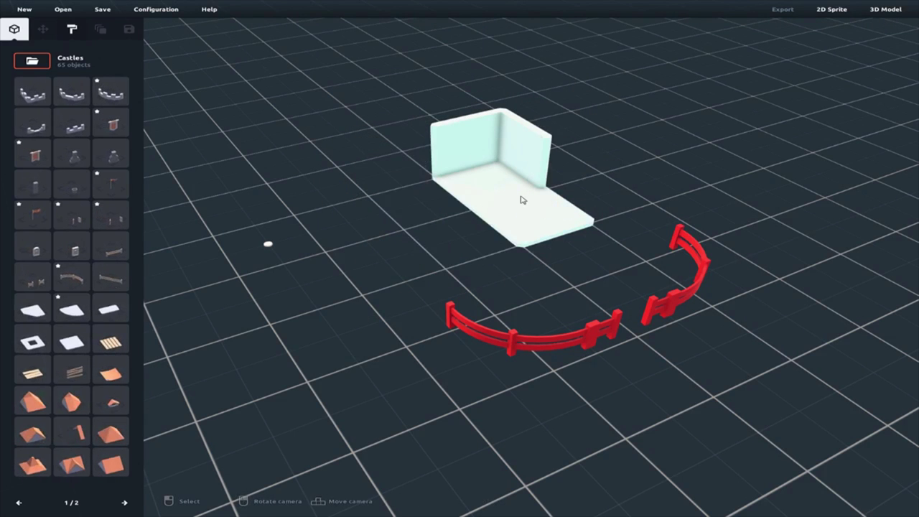
Delete the remaining floor and back wall pieces of the house.
{"action": "left_click", "coordinate": [521, 200]}
{"action": "key", "text": "Delete"}
{"action": "left_click", "coordinate": [496, 181]}
{"action": "key", "text": "Delete"}
{"action": "left_click", "coordinate": [502, 152]}
{"action": "key", "text": "Delete"}
Delete the remaining curved and gate-side fence pieces.
{"action": "left_click", "coordinate": [524, 353]}
{"action": "key", "text": "Delete"}
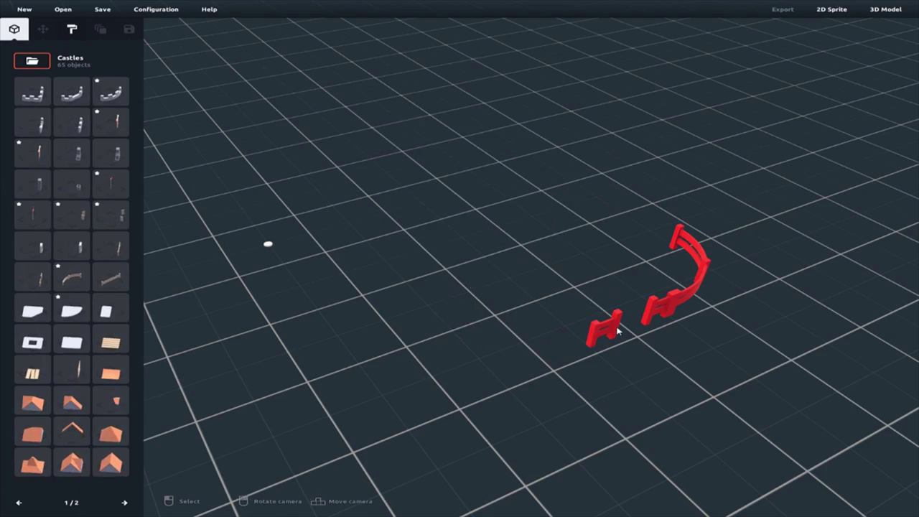
{"action": "left_click", "coordinate": [607, 327]}
{"action": "key", "text": "Delete"}
{"action": "left_click", "coordinate": [673, 307]}
{"action": "key", "text": "Delete"}
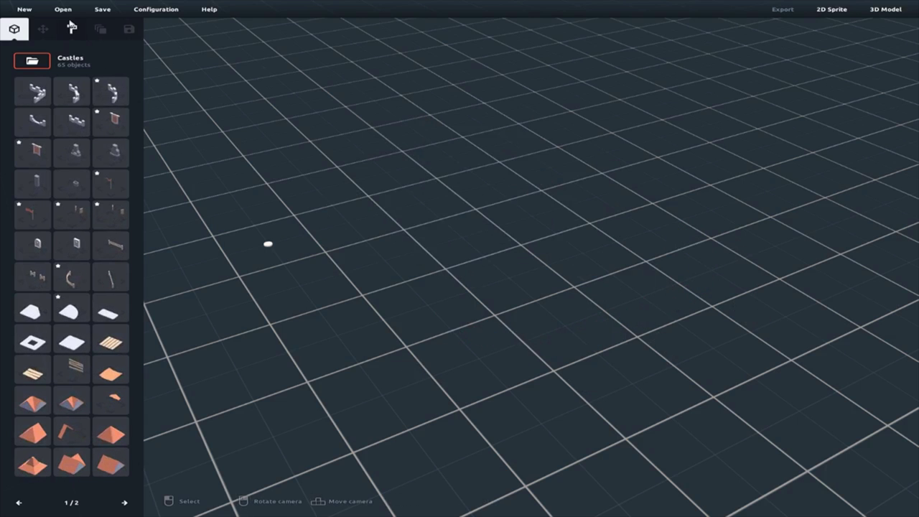
Open EnemyFighter_02.model from the EnemyFighter_02 folder and view the fighter from another angle.
{"action": "left_click", "coordinate": [62, 12]}
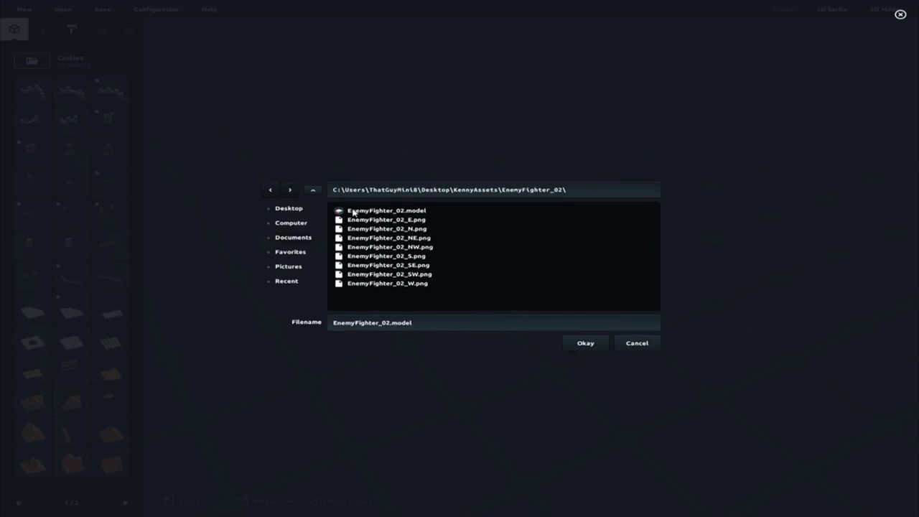
{"action": "double_click", "coordinate": [379, 211]}
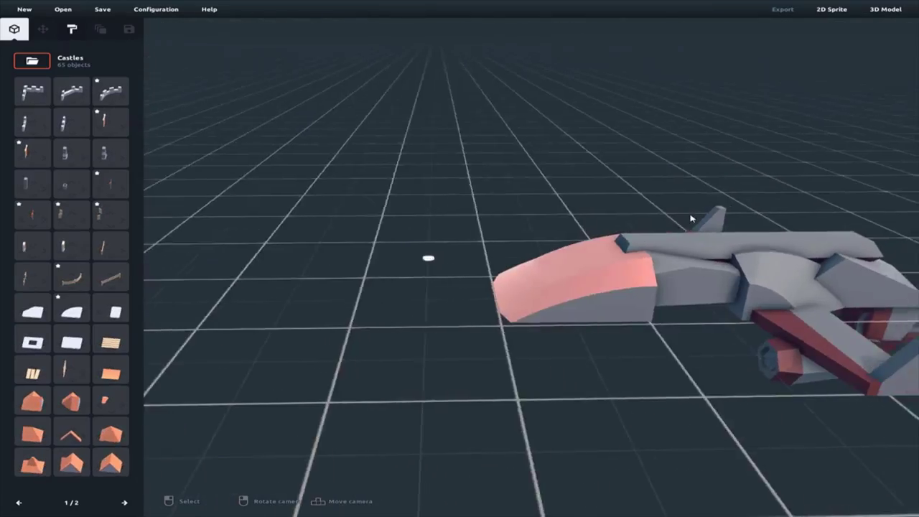
{"action": "right_click_drag", "start_coordinate": [691, 218], "coordinate": [797, 229]}
Start a new scene, open CargoCarrier.model from the CargoShip folder, and view the ship from its side.
{"action": "left_click", "coordinate": [24, 10]}
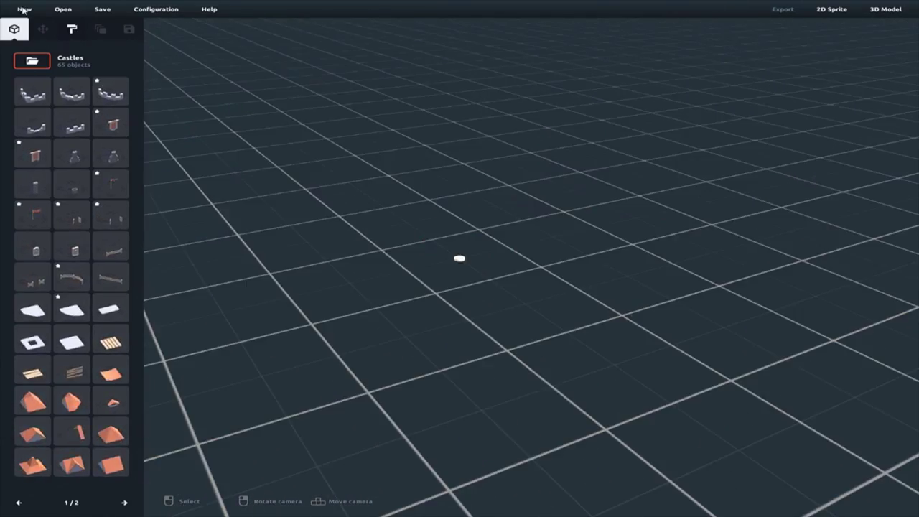
{"action": "left_click", "coordinate": [62, 9]}
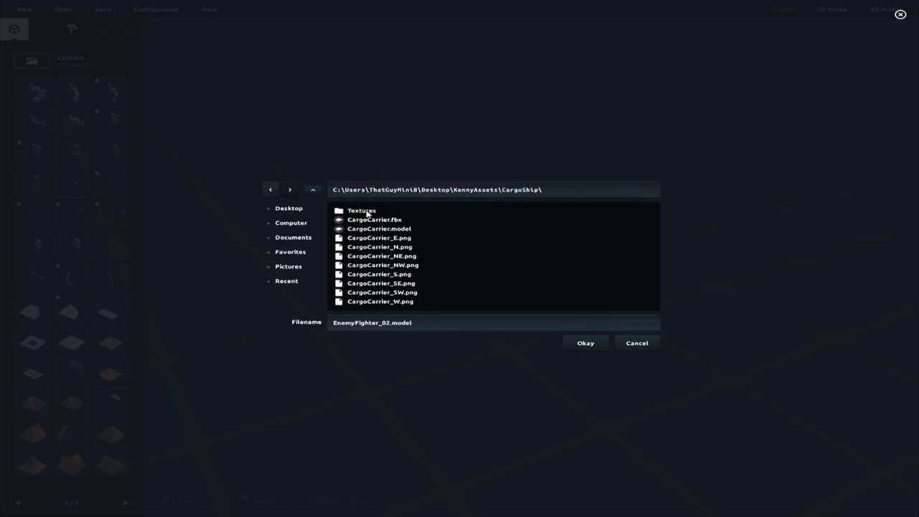
{"action": "double_click", "coordinate": [388, 220]}
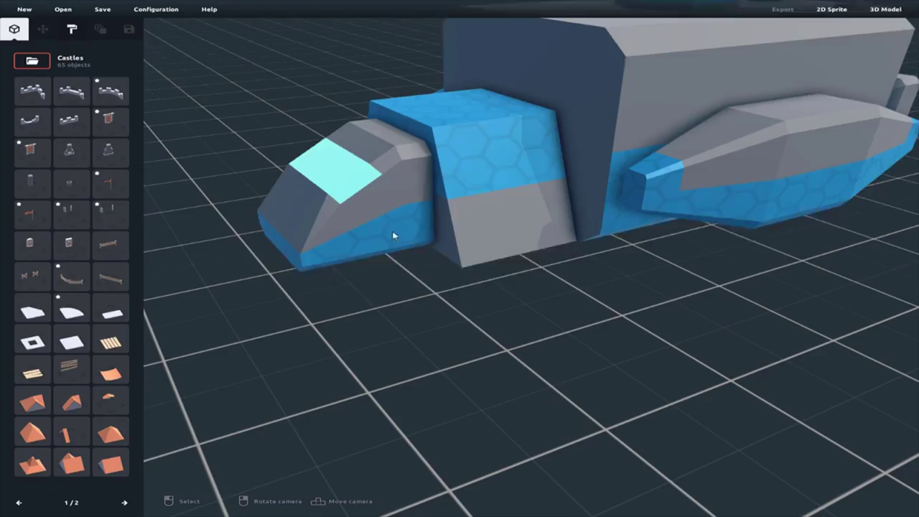
{"action": "right_click_drag", "start_coordinate": [665, 280], "coordinate": [612, 237]}
{"action": "scroll", "coordinate": [636, 188], "scroll_direction": "down", "scroll_amount": 3}
{"action": "right_click_drag", "start_coordinate": [636, 189], "coordinate": [615, 192]}
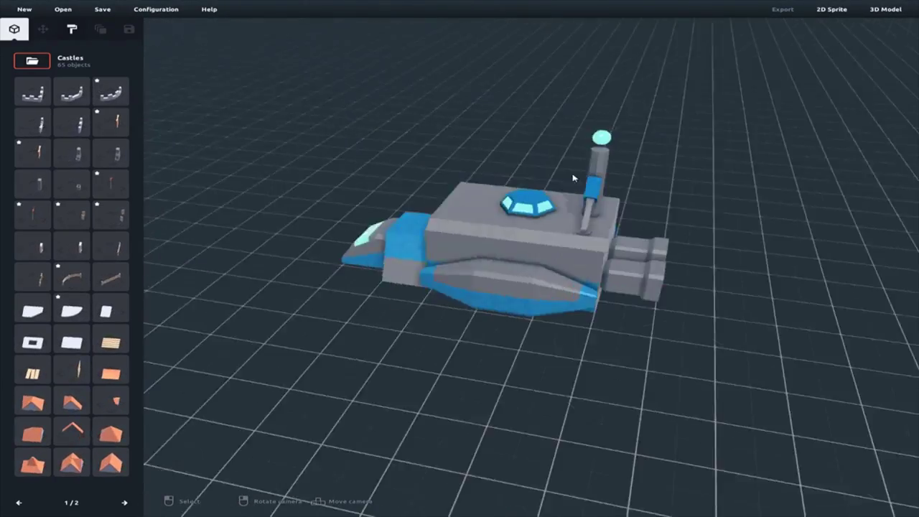
Start a new scene, open EnemyFighter_01.model from the EnemyFighter_01 folder, and look around the fighter.
{"action": "left_click", "coordinate": [25, 10]}
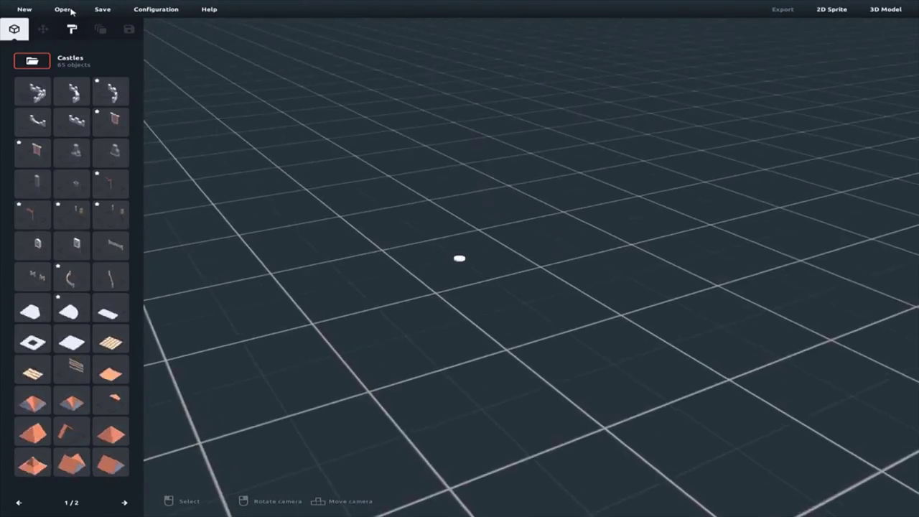
{"action": "left_click", "coordinate": [62, 10]}
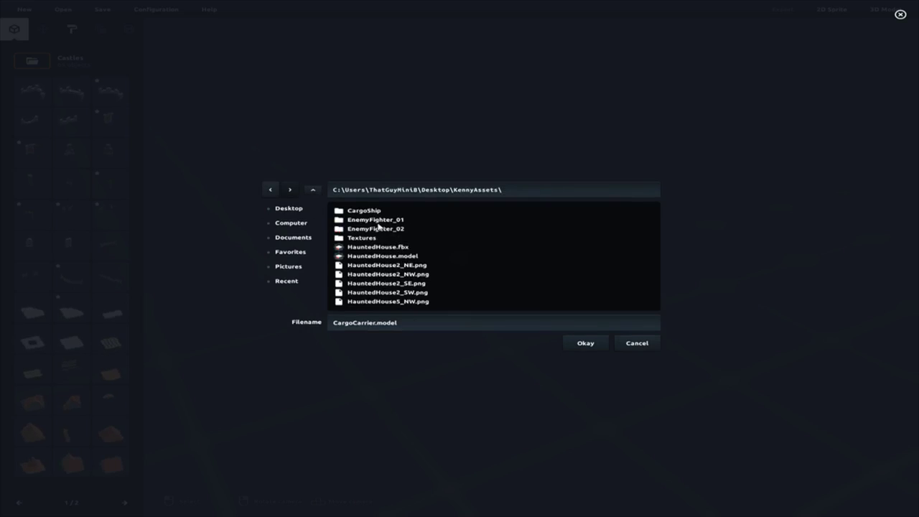
{"action": "double_click", "coordinate": [378, 222]}
{"action": "double_click", "coordinate": [382, 211]}
{"action": "right_click_drag", "start_coordinate": [381, 211], "coordinate": [406, 206]}
Start a new scene and open HauntedHouse.model from the KennyAssets folder.
{"action": "left_click", "coordinate": [24, 9]}
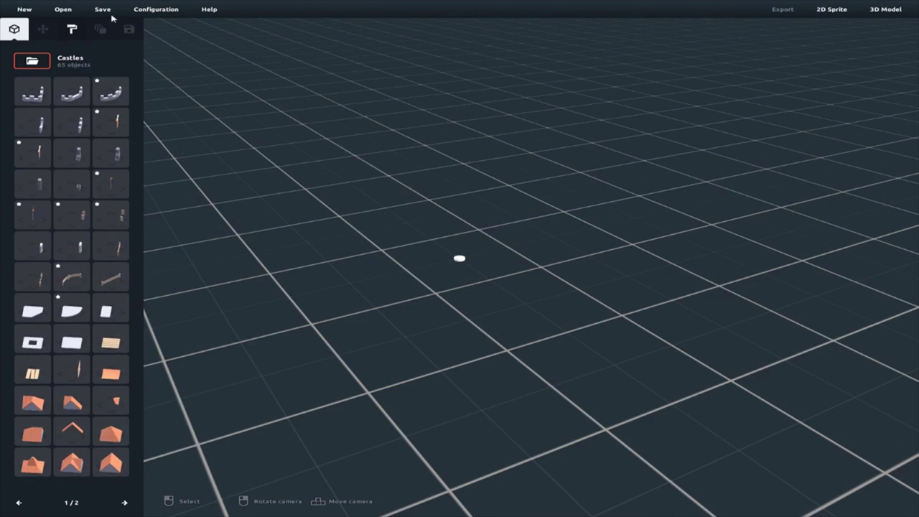
{"action": "left_click", "coordinate": [62, 9]}
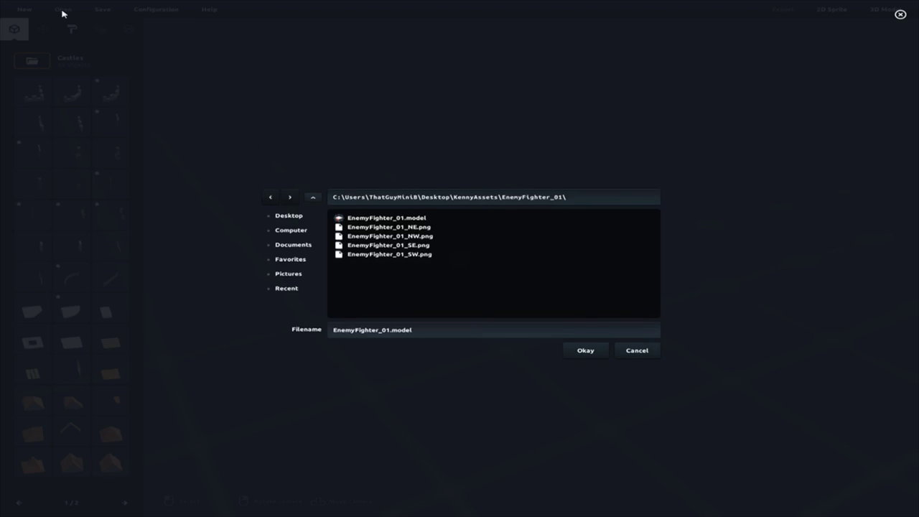
{"action": "left_click", "coordinate": [312, 189]}
{"action": "left_click", "coordinate": [379, 256]}
{"action": "double_click", "coordinate": [379, 256]}
{"action": "right_click_drag", "start_coordinate": [379, 256], "coordinate": [700, 240]}
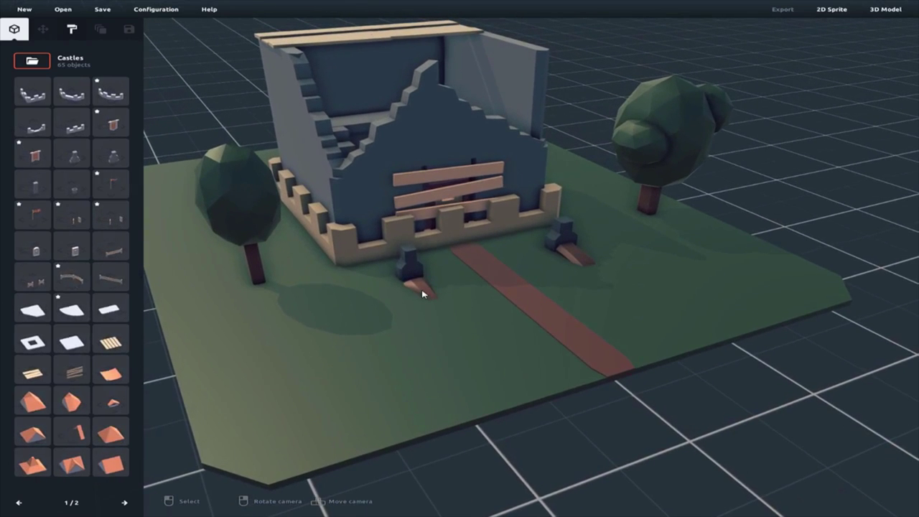
Place a grey curved part from the Aircraft collection on the haunted house's lawn and delete it.
{"action": "left_click", "coordinate": [423, 292]}
{"action": "mouse_move", "coordinate": [422, 245]}
{"action": "left_mouse_down"}
{"action": "mouse_move", "coordinate": [424, 236]}
{"action": "mouse_move", "coordinate": [423, 244]}
{"action": "left_mouse_up"}
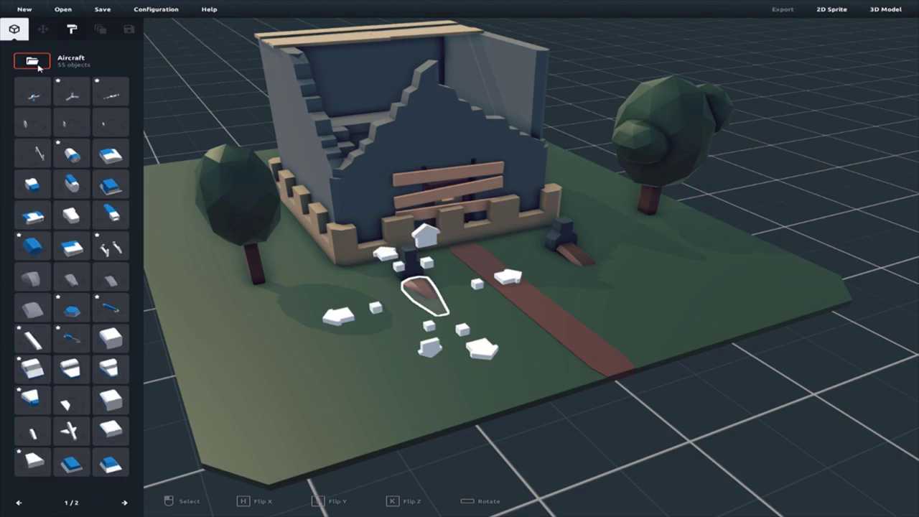
{"action": "left_click", "coordinate": [34, 280]}
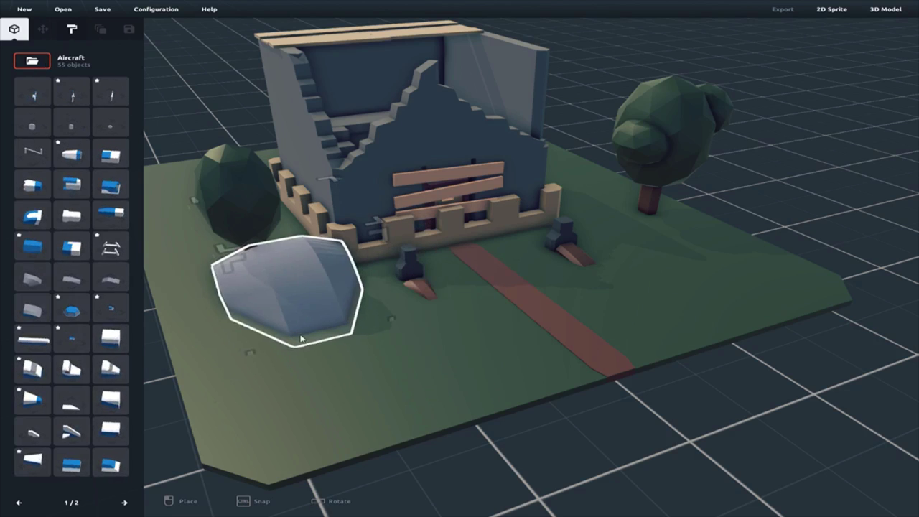
{"action": "left_click", "coordinate": [335, 344]}
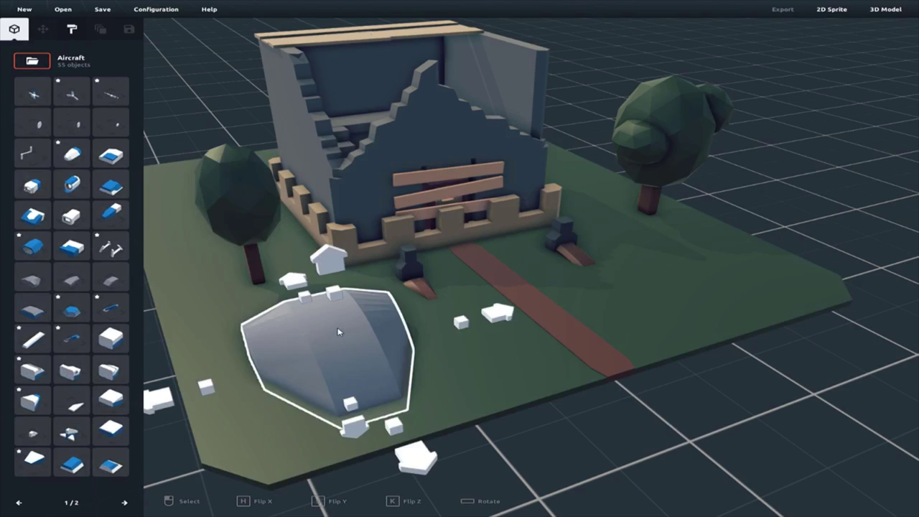
{"action": "key", "text": "Delete"}
Examine the haunted house scene from several angles, including its boarded front, graves, trees and path.
{"action": "mouse_move", "coordinate": [750, 212]}
{"action": "right_mouse_down"}
{"action": "mouse_move", "coordinate": [716, 207]}
{"action": "mouse_move", "coordinate": [747, 243]}
{"action": "mouse_move", "coordinate": [750, 205]}
{"action": "right_mouse_up"}
{"action": "scroll", "coordinate": [747, 244], "scroll_direction": "down", "scroll_amount": 3}
{"action": "scroll", "coordinate": [745, 205], "scroll_direction": "up", "scroll_amount": 3}
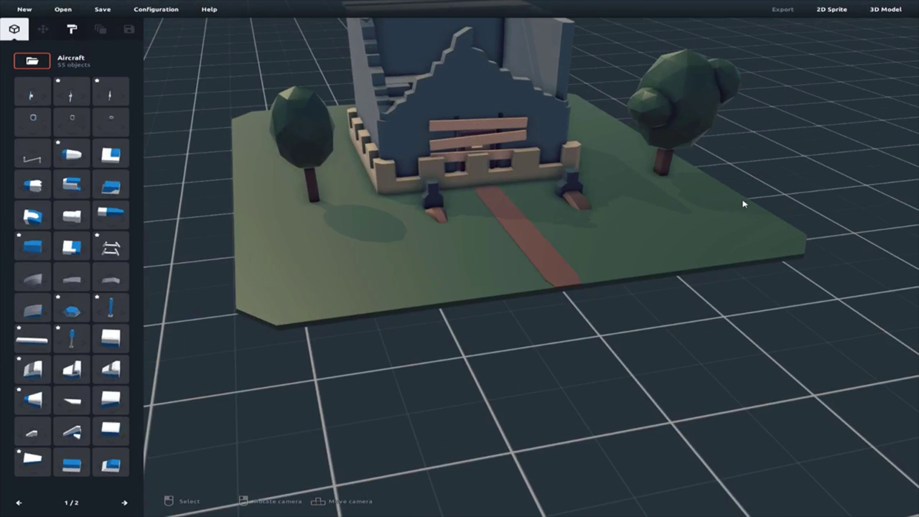
{"action": "scroll", "coordinate": [746, 206], "scroll_direction": "up", "scroll_amount": 2}
{"action": "key", "text": "d"}
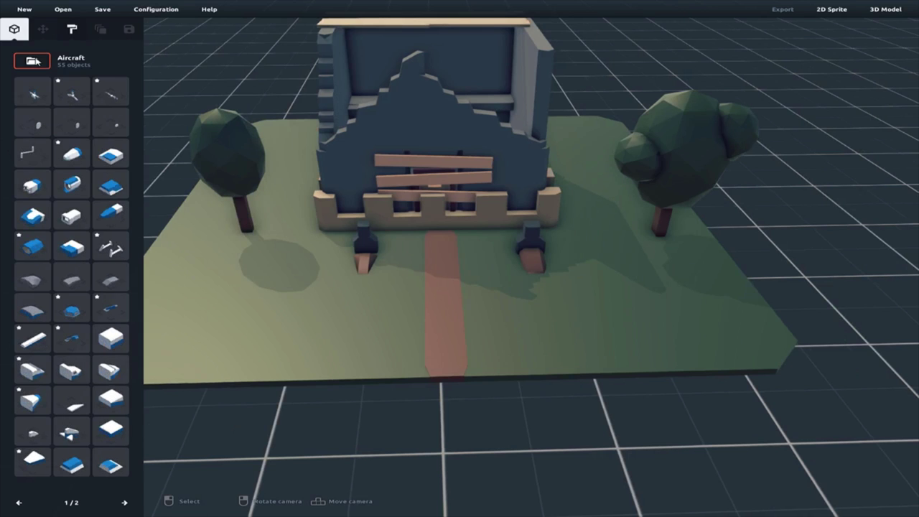
{"action": "mouse_move", "coordinate": [368, 231]}
{"action": "right_mouse_down"}
{"action": "mouse_move", "coordinate": [387, 232]}
{"action": "mouse_move", "coordinate": [388, 220]}
{"action": "mouse_move", "coordinate": [361, 235]}
{"action": "right_mouse_up"}
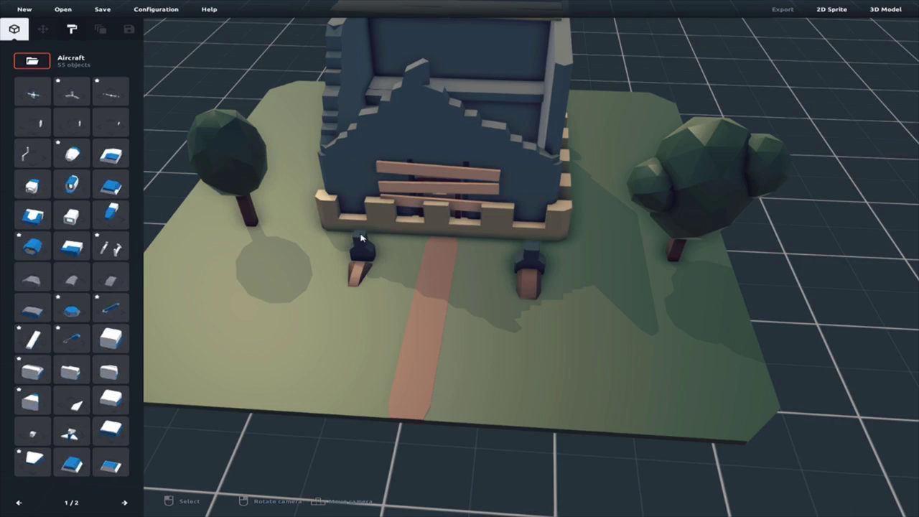
{"action": "right_click_drag", "start_coordinate": [361, 238], "coordinate": [397, 235]}
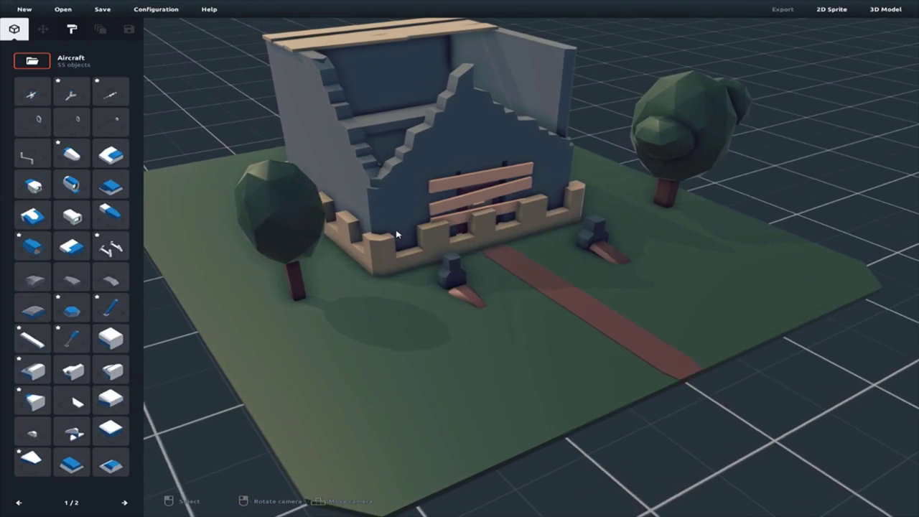
{"action": "key", "text": "a"}
{"action": "key", "text": "d"}
{"action": "right_click_drag", "start_coordinate": [396, 235], "coordinate": [388, 236]}
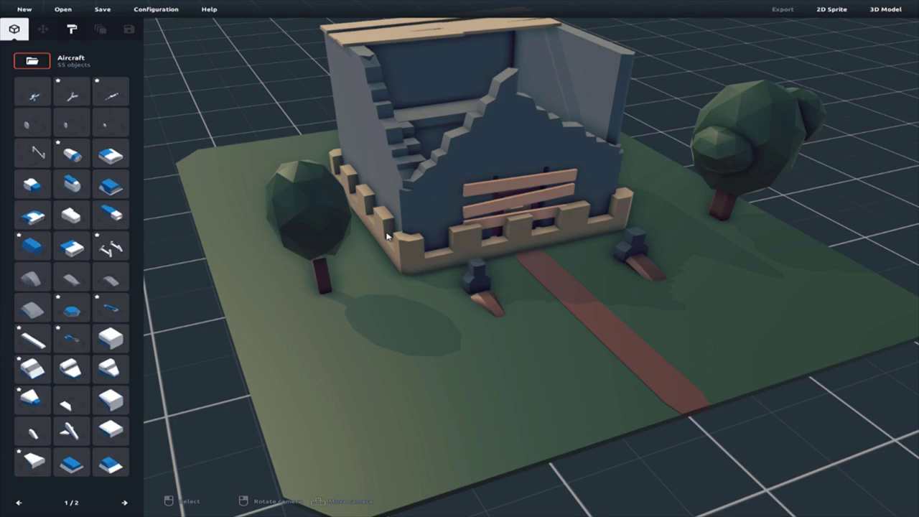
{"action": "right_click_drag", "start_coordinate": [387, 237], "coordinate": [456, 258]}
{"action": "key", "text": "a"}
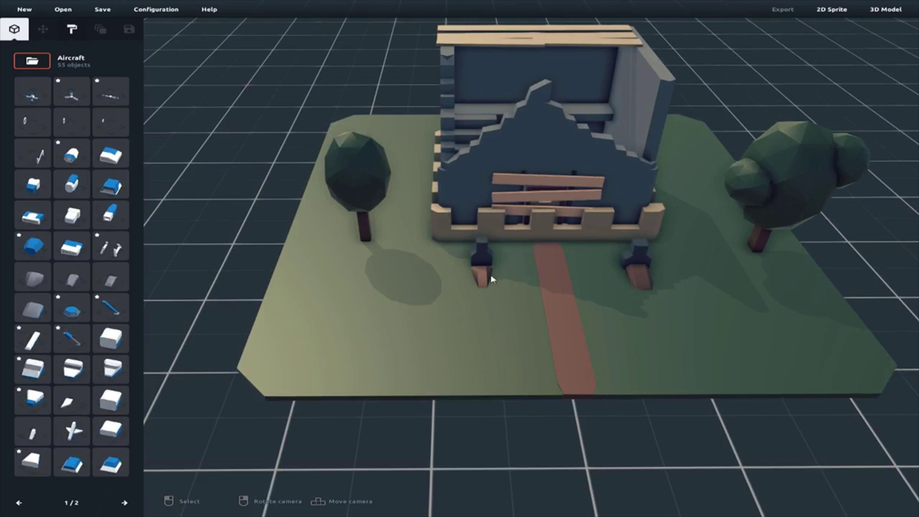
{"action": "right_click_drag", "start_coordinate": [523, 234], "coordinate": [547, 230]}
Select individual haunted house pieces, from the stepped front gable to the roof planks, and inspect how the building is assembled.
{"action": "left_click", "coordinate": [455, 164]}
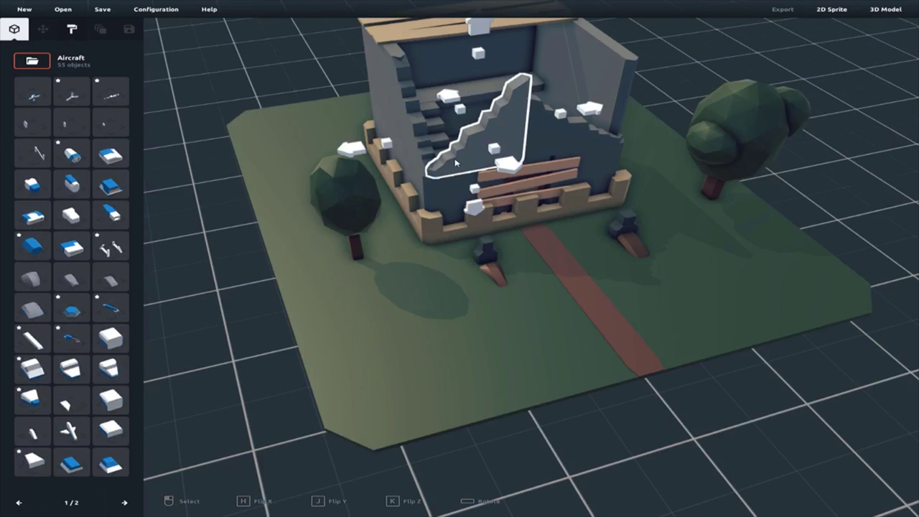
{"action": "key", "text": "space"}
{"action": "key", "text": "space"}
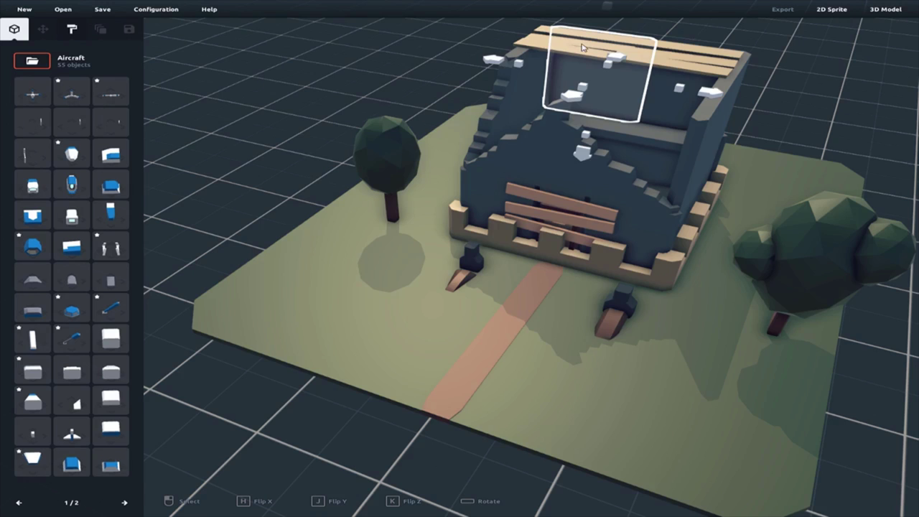
{"action": "left_click", "coordinate": [636, 54]}
{"action": "right_click_drag", "start_coordinate": [607, 160], "coordinate": [630, 180]}
{"action": "key", "text": "a"}
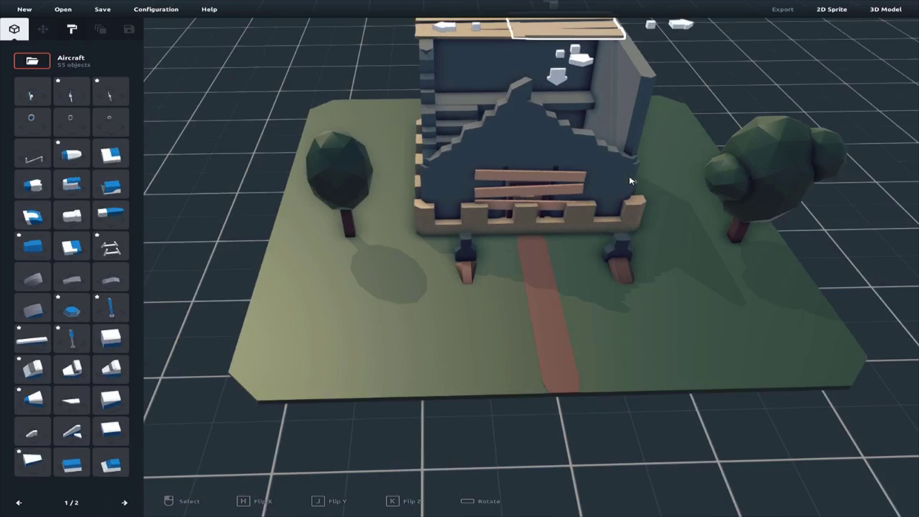
{"action": "key", "text": "d"}
{"action": "key", "text": "w"}
{"action": "scroll", "coordinate": [624, 179], "scroll_direction": "down", "scroll_amount": 3}
{"action": "right_click_drag", "start_coordinate": [624, 179], "coordinate": [615, 178]}
{"action": "key", "text": "w"}
{"action": "key", "text": "s"}
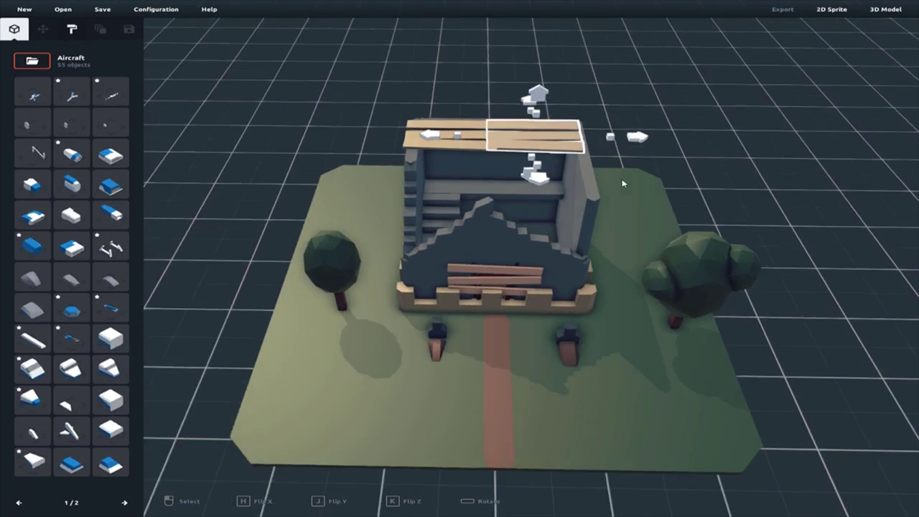